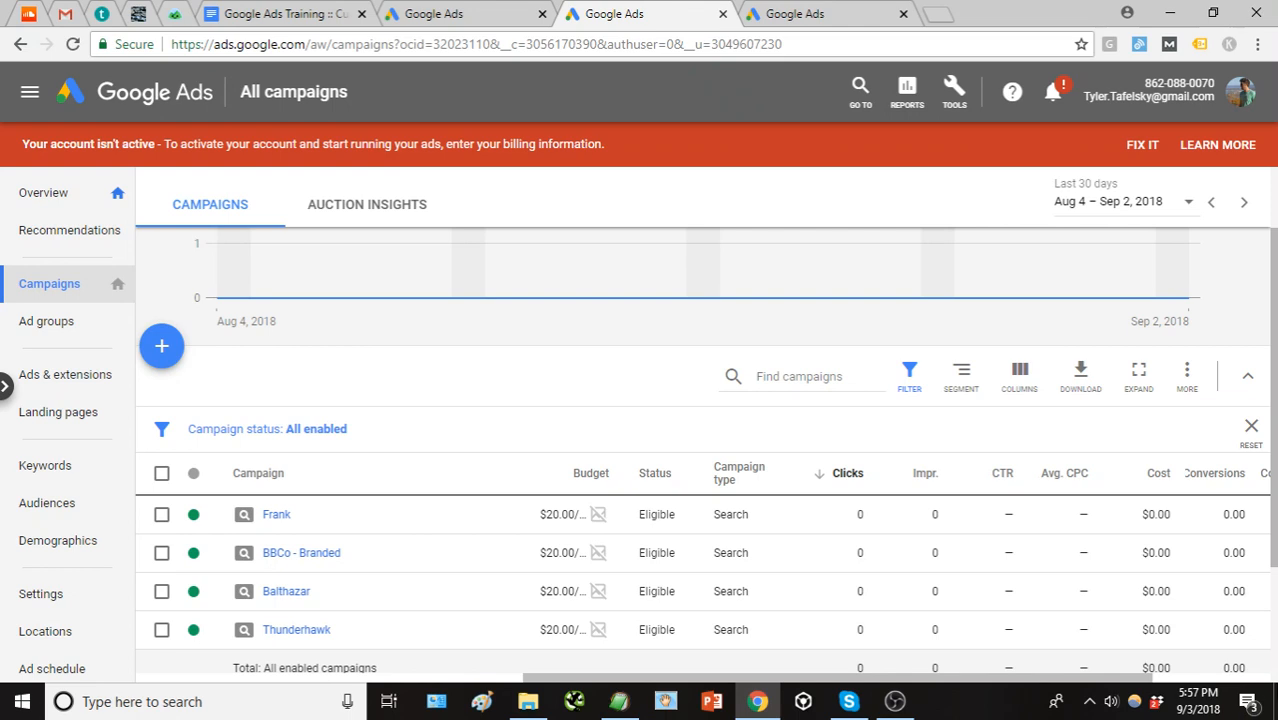
Open the Thunderhawk campaign and go into its Thunderhawk - Gravel Bike ad group.
click(295, 631)
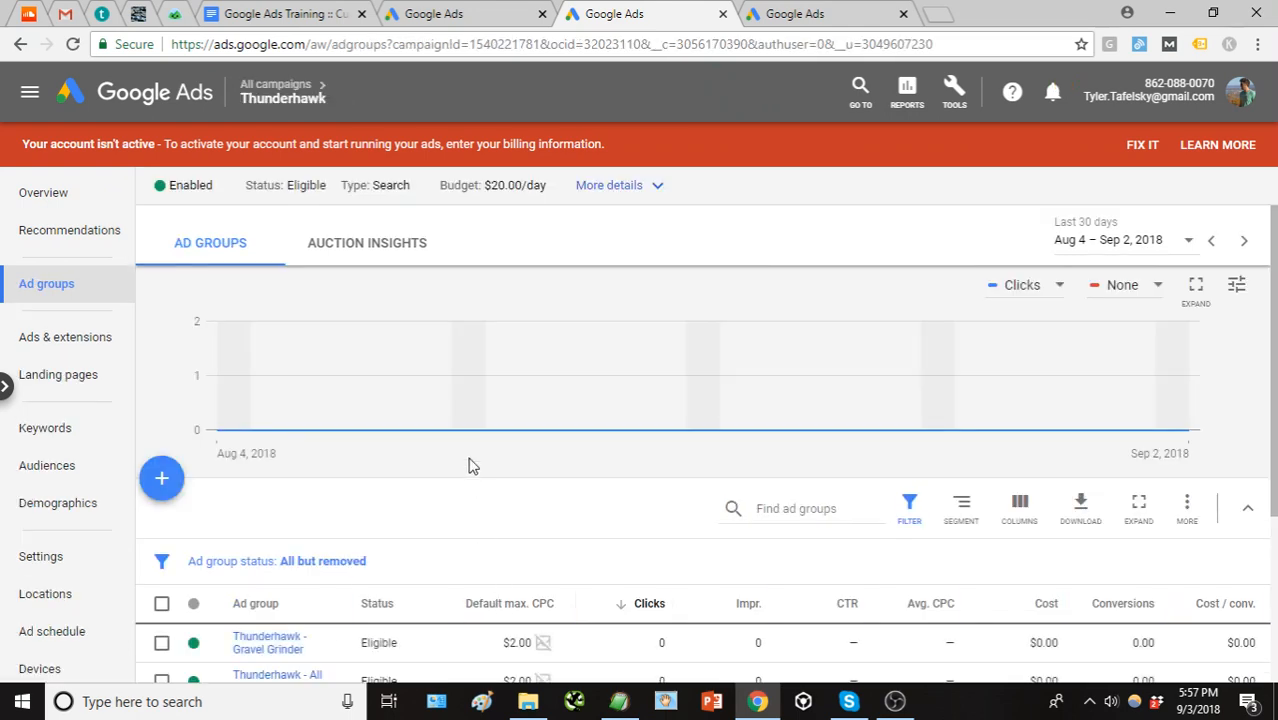
scroll(470, 460, down, 1)
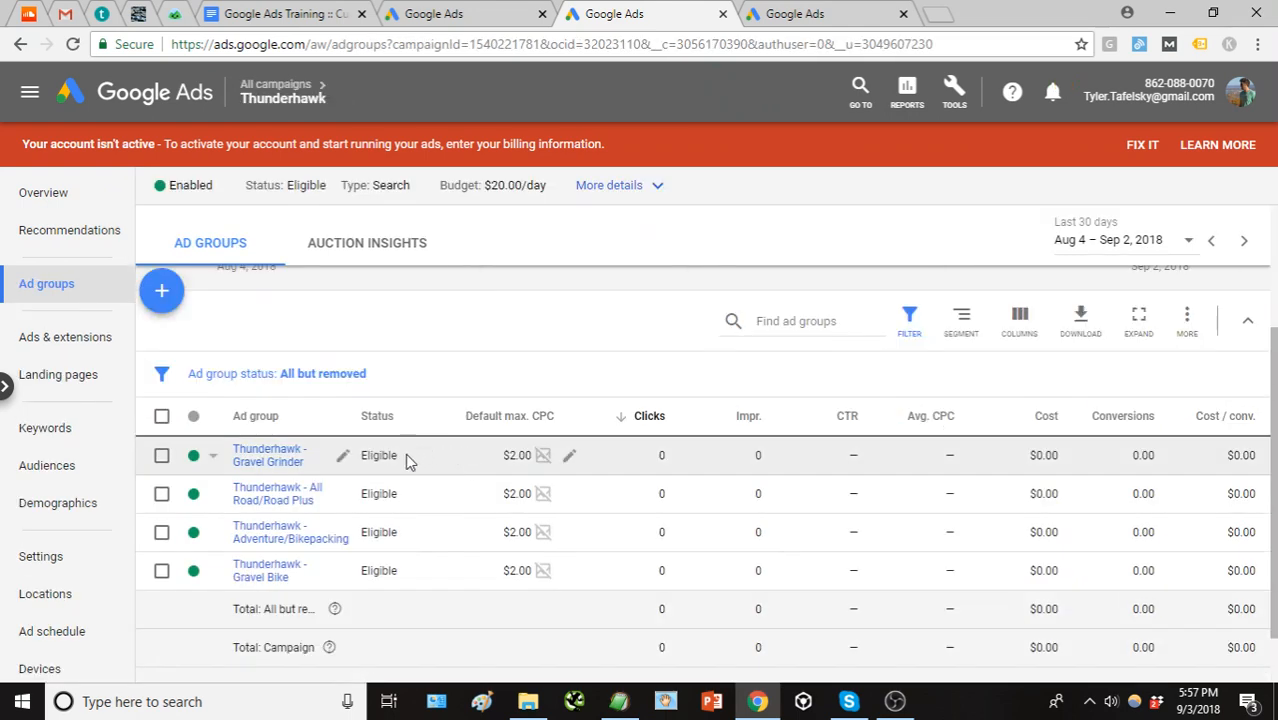
click(263, 575)
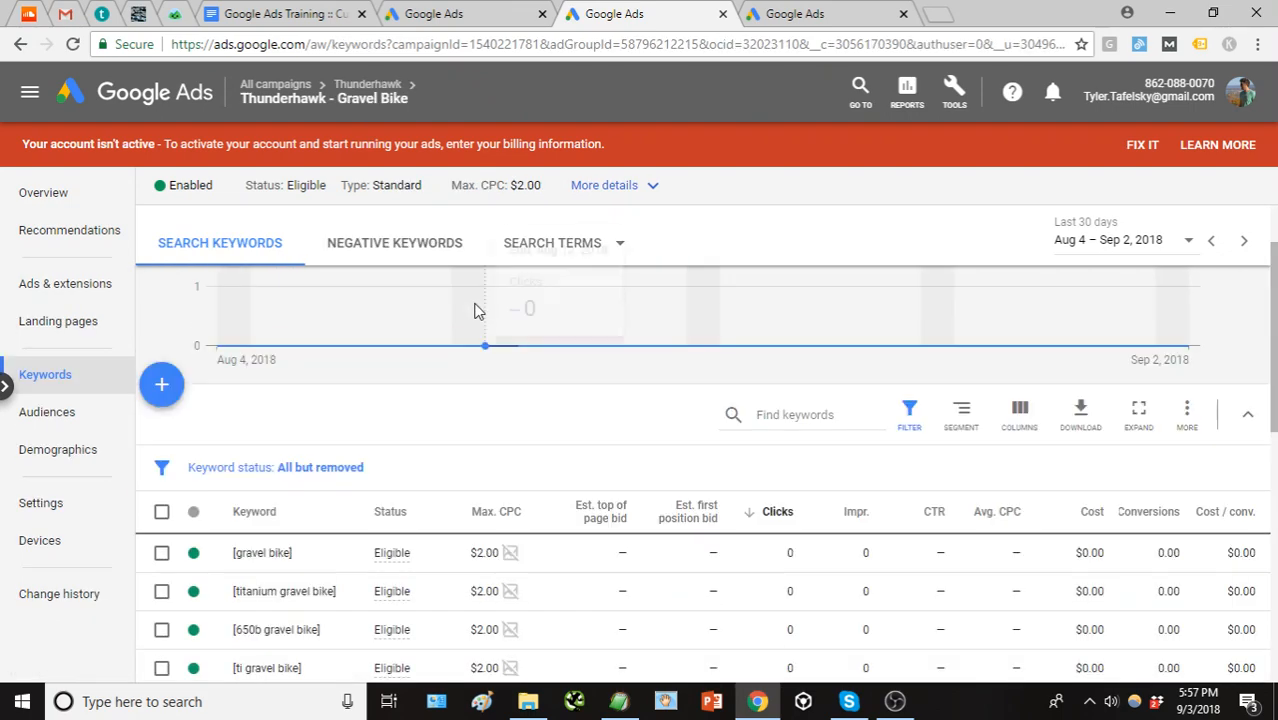
Examine the Gravel Bike ad group's full keyword list, comparing the exact, phrase and modified broad match notations.
scroll(460, 330, down, 2)
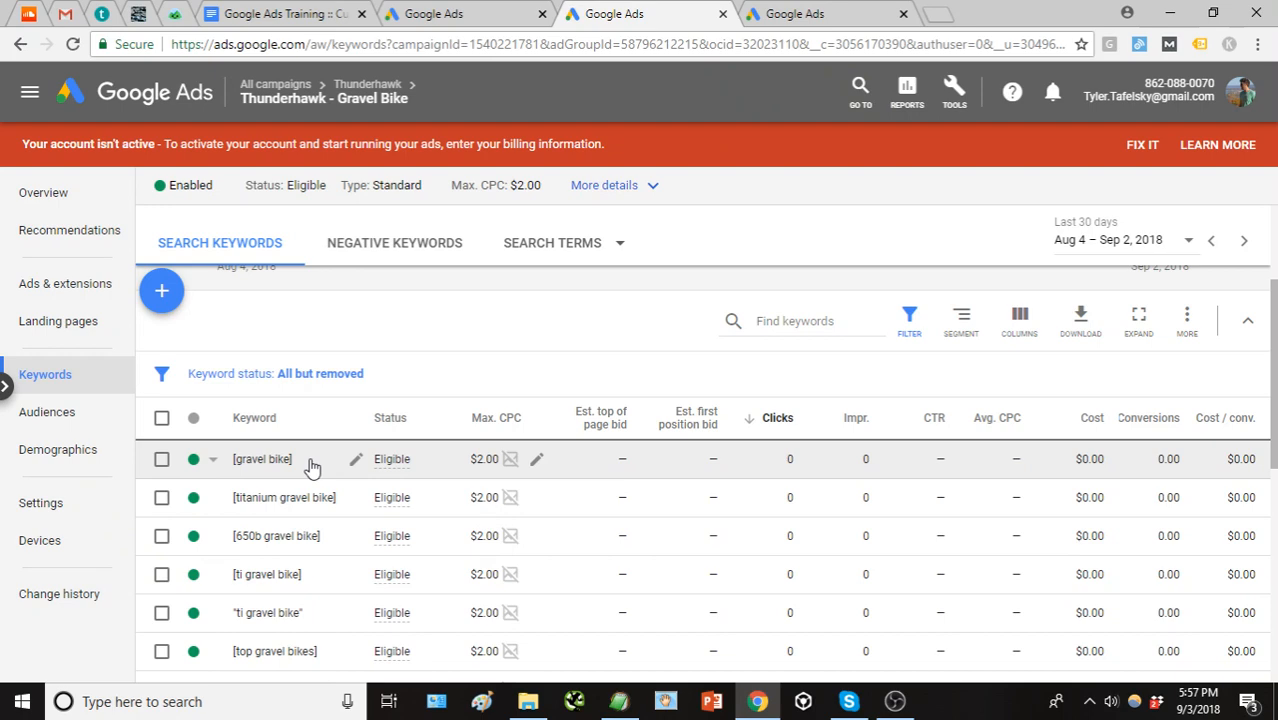
scroll(300, 550, down, 2)
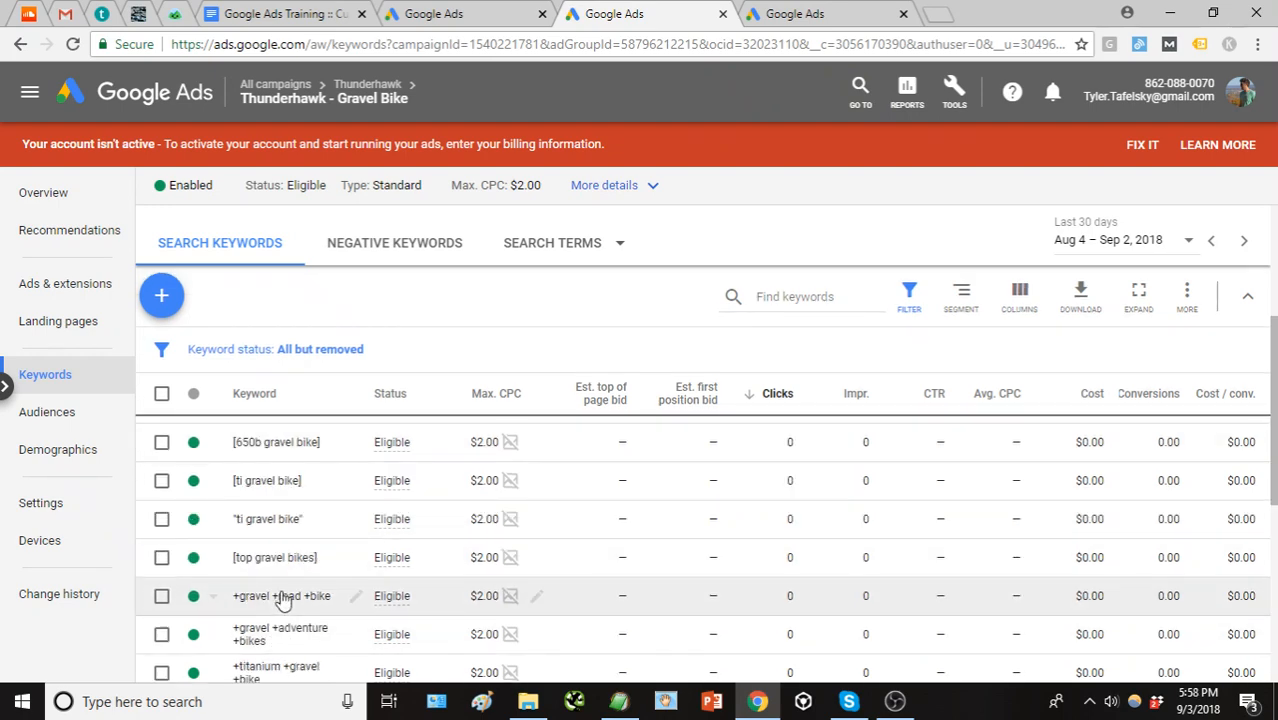
scroll(285, 590, up, 2)
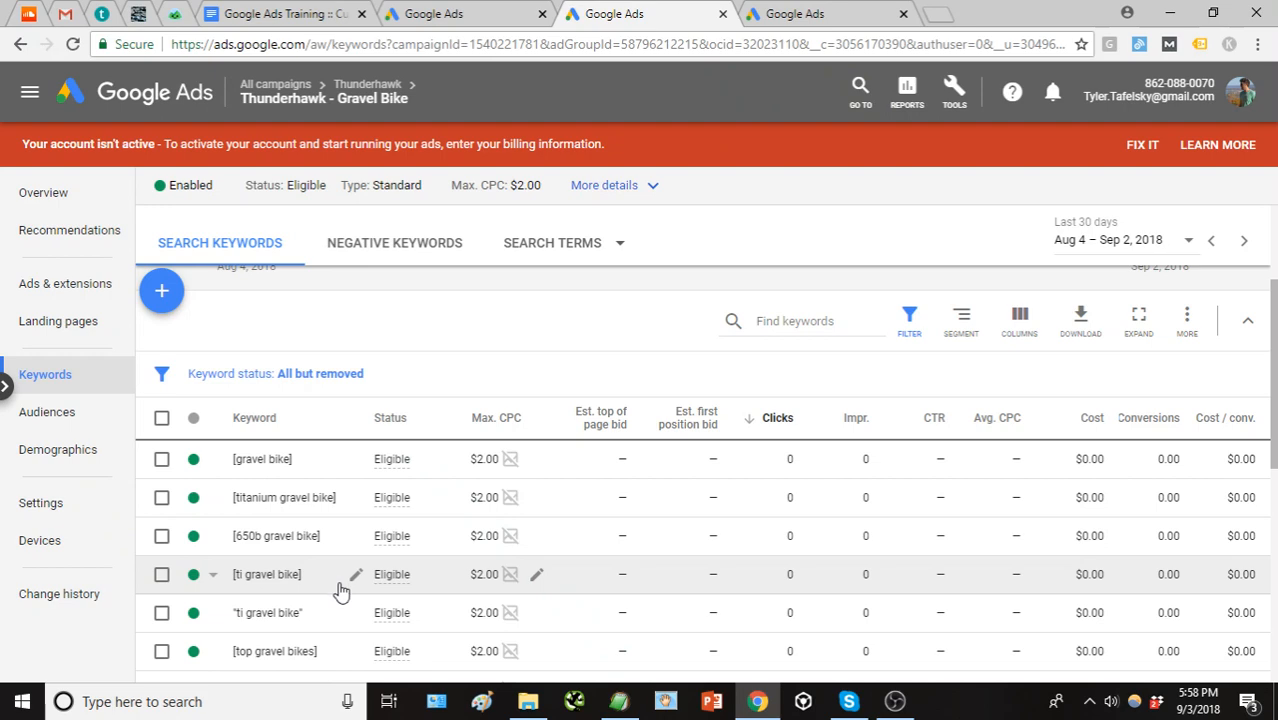
scroll(342, 602, down, 2)
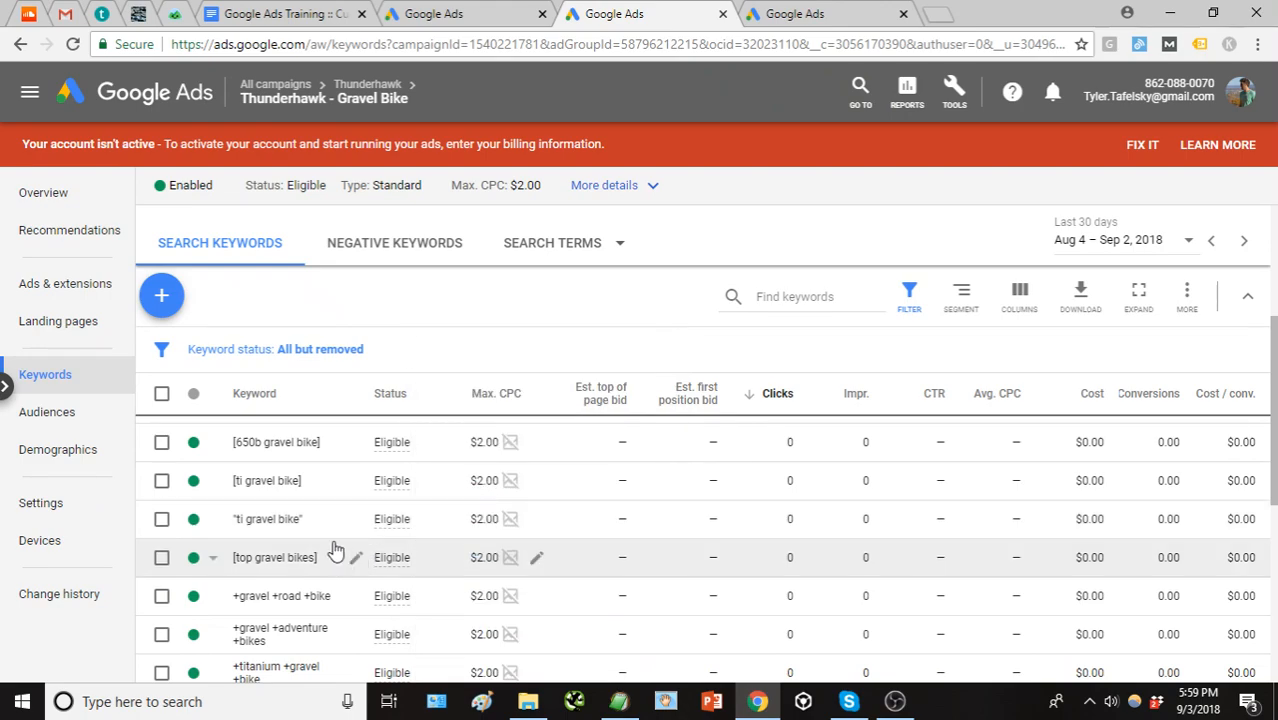
scroll(331, 516, up, 1)
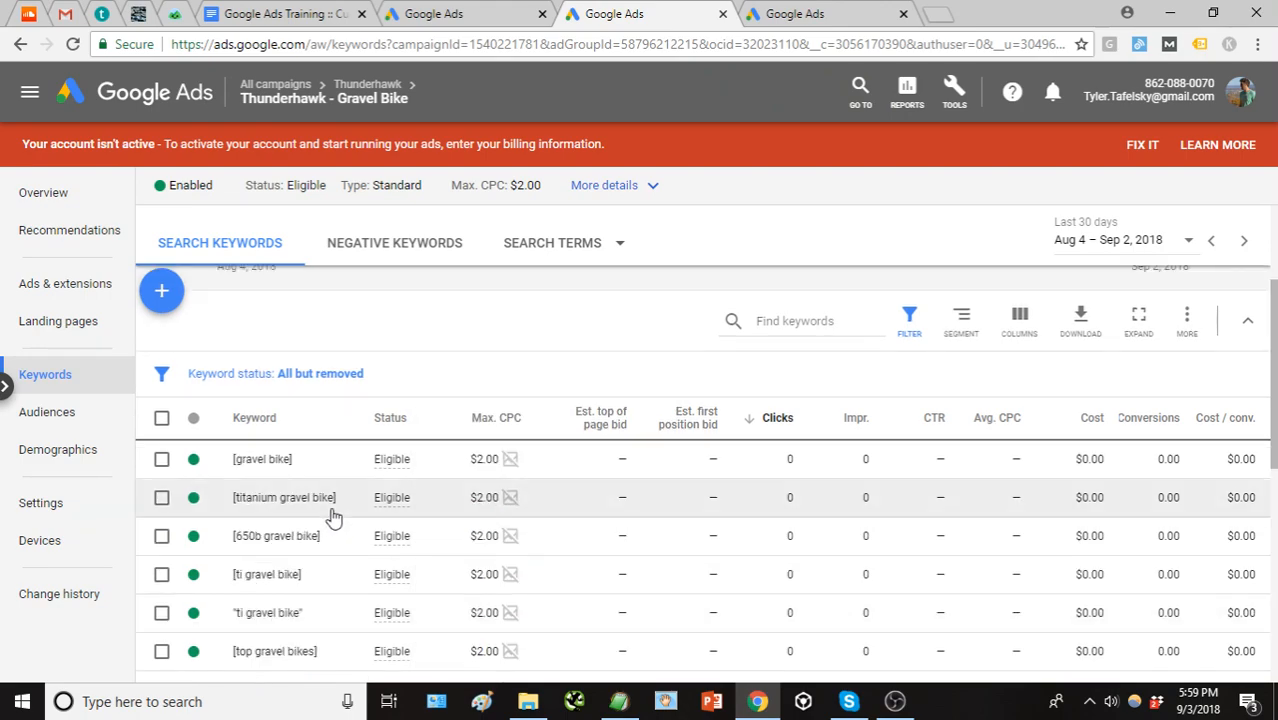
scroll(328, 580, down, 1)
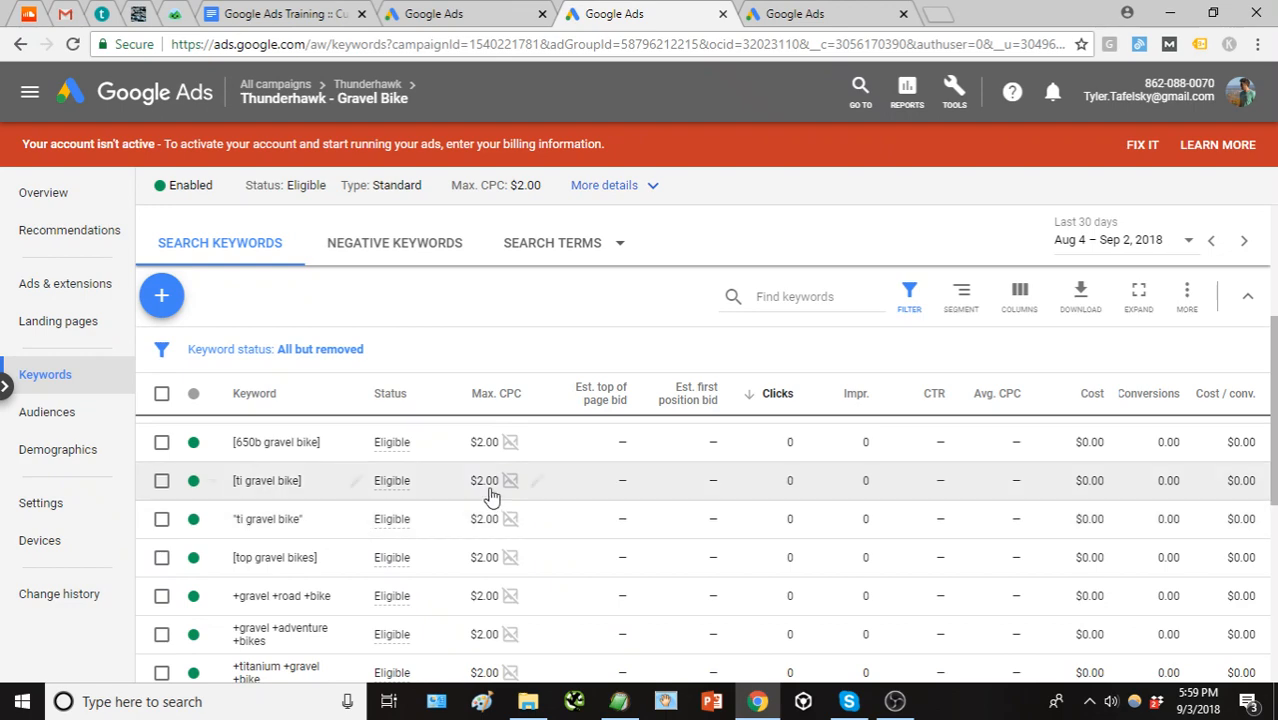
key(ctrl+plus)
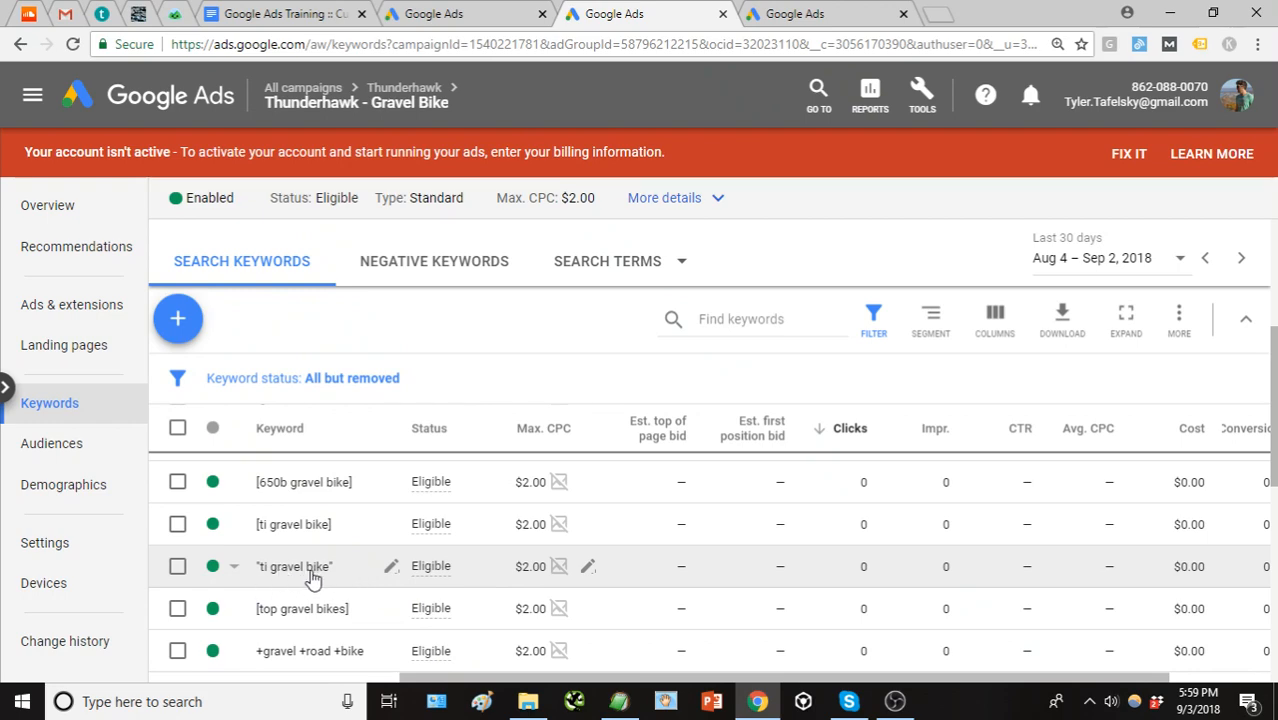
scroll(337, 580, down, 1)
scroll(340, 572, up, 1)
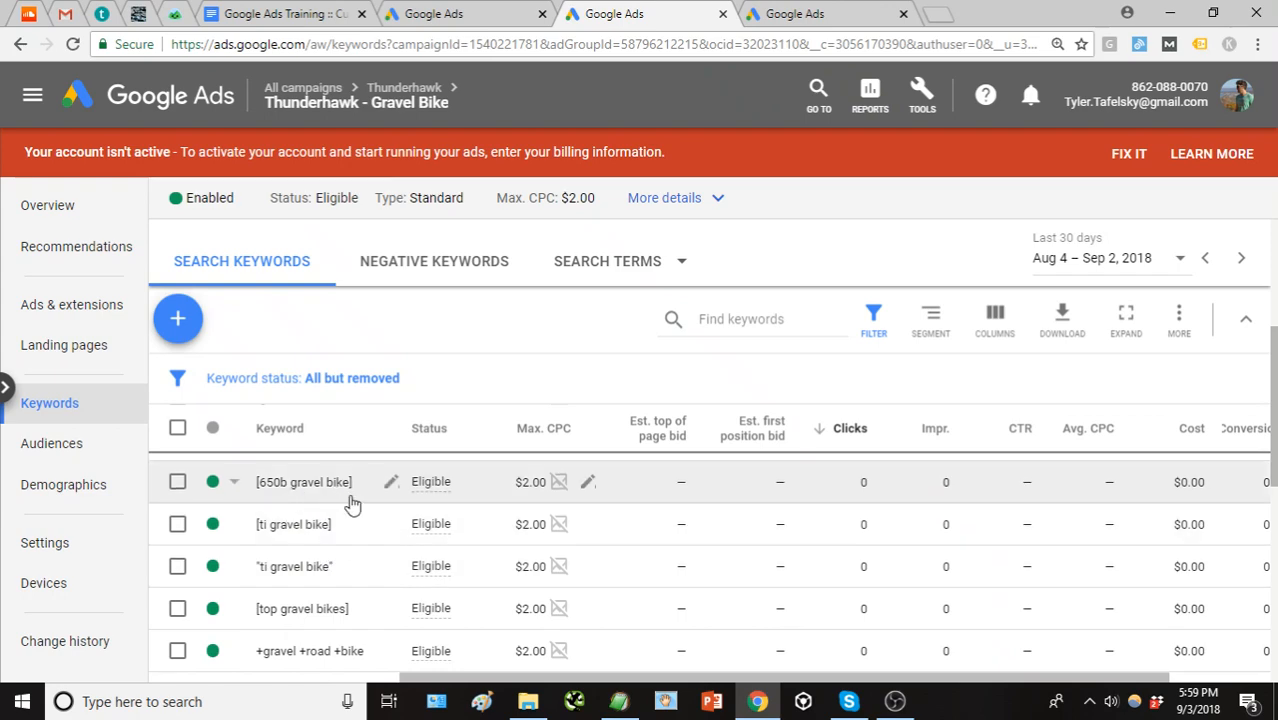
scroll(357, 524, down, 1)
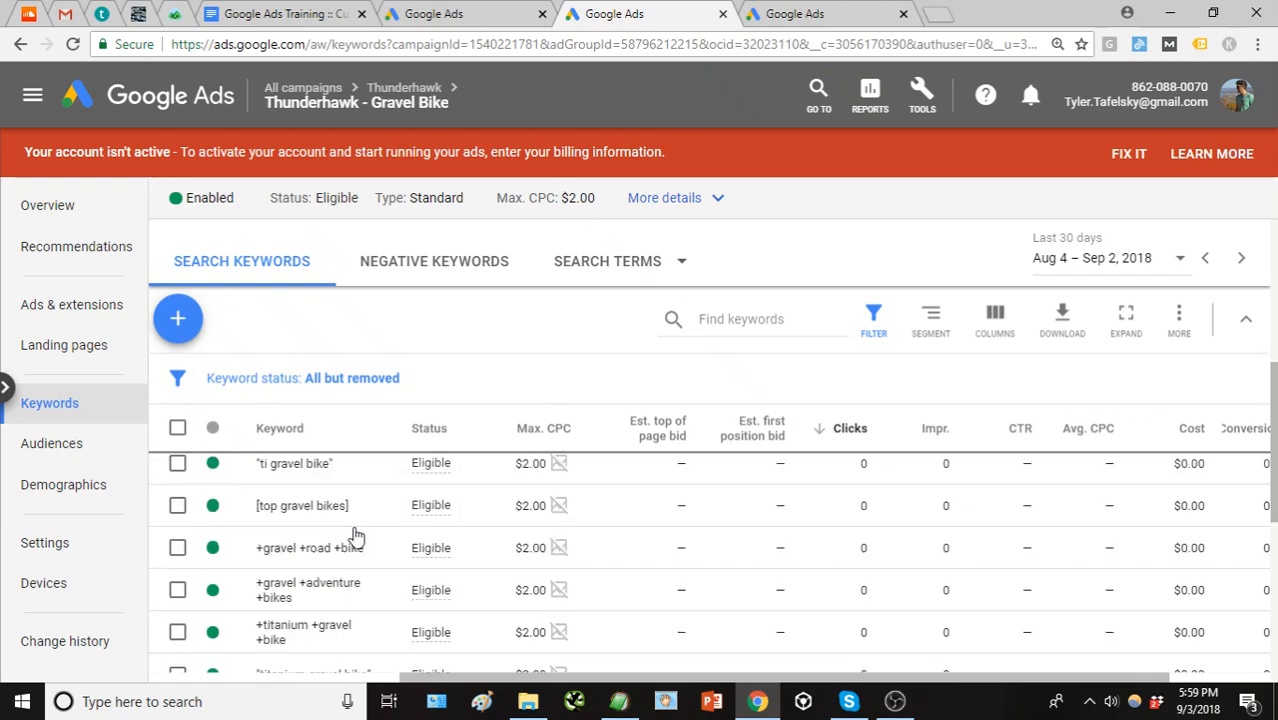
scroll(345, 495, up, 2)
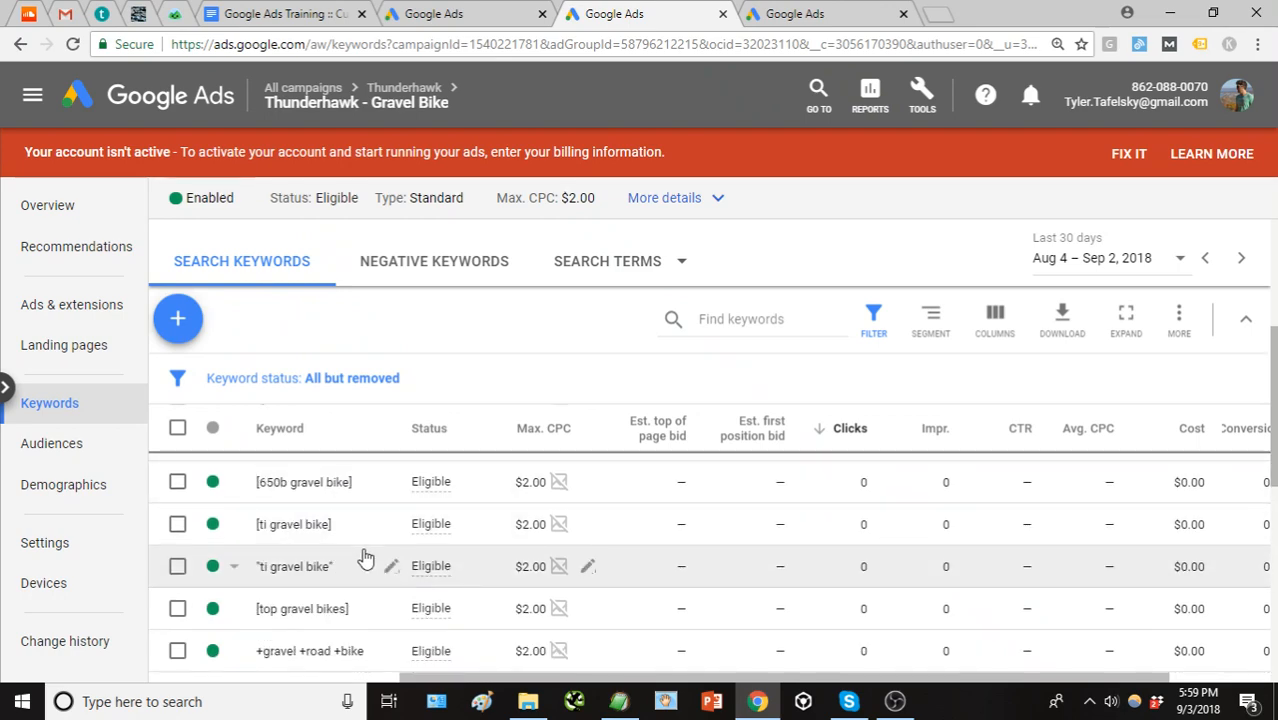
scroll(352, 555, down, 1)
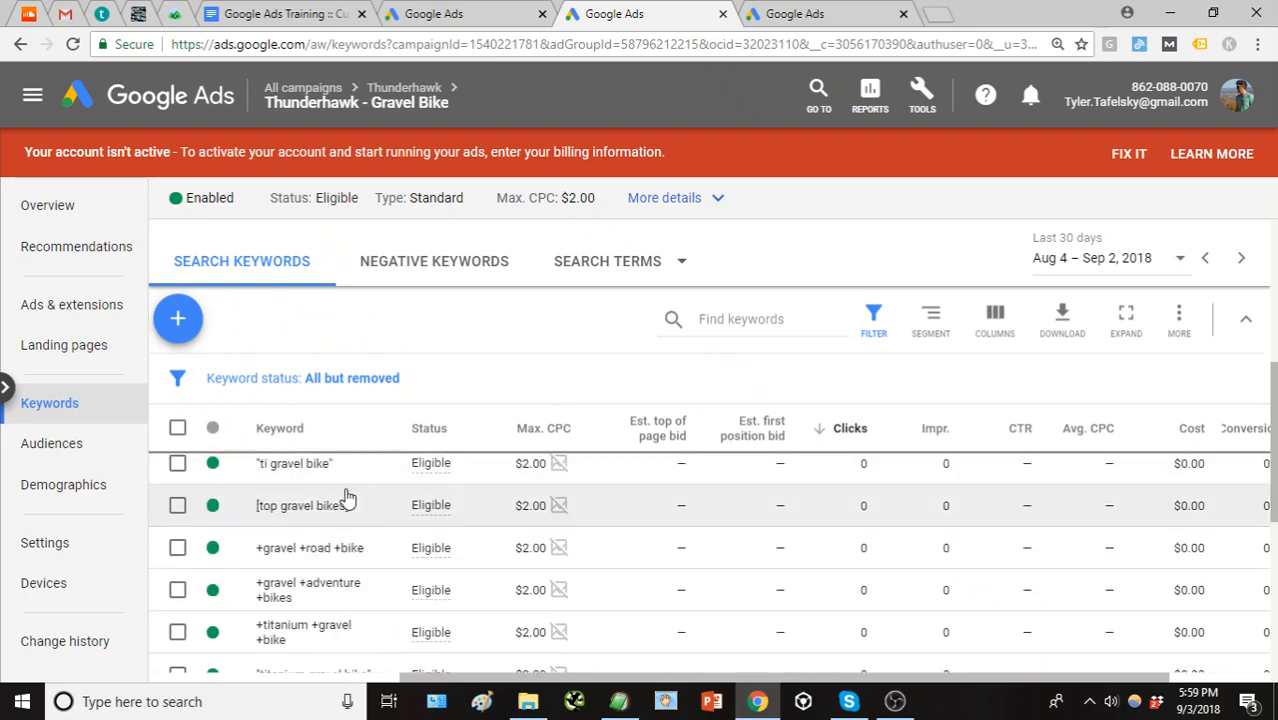
scroll(340, 550, down, 2)
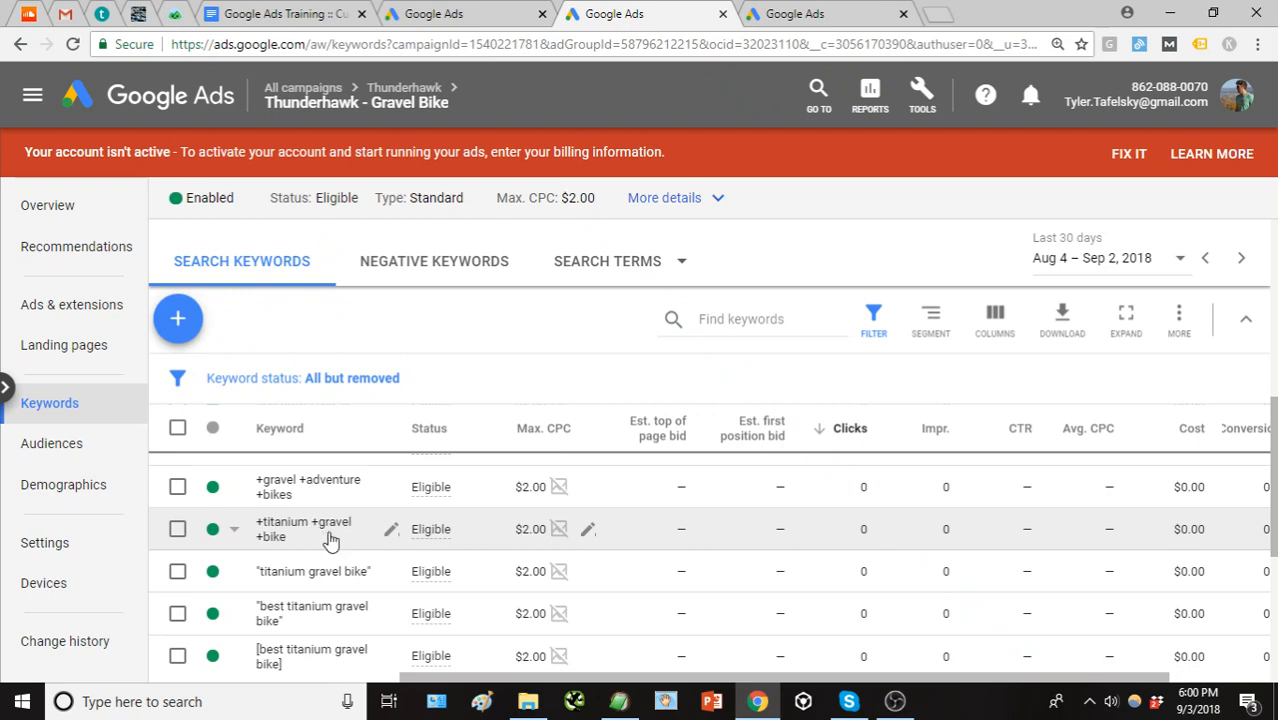
scroll(373, 548, down, 1)
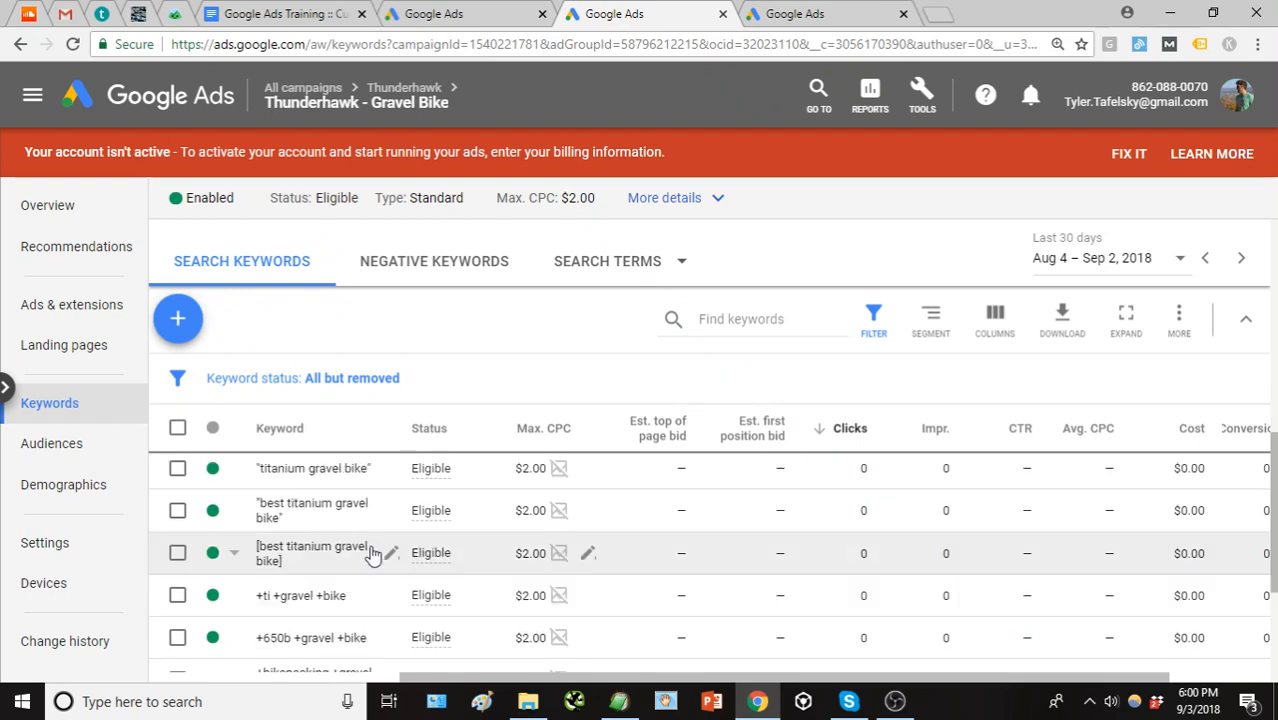
scroll(369, 553, up, 1)
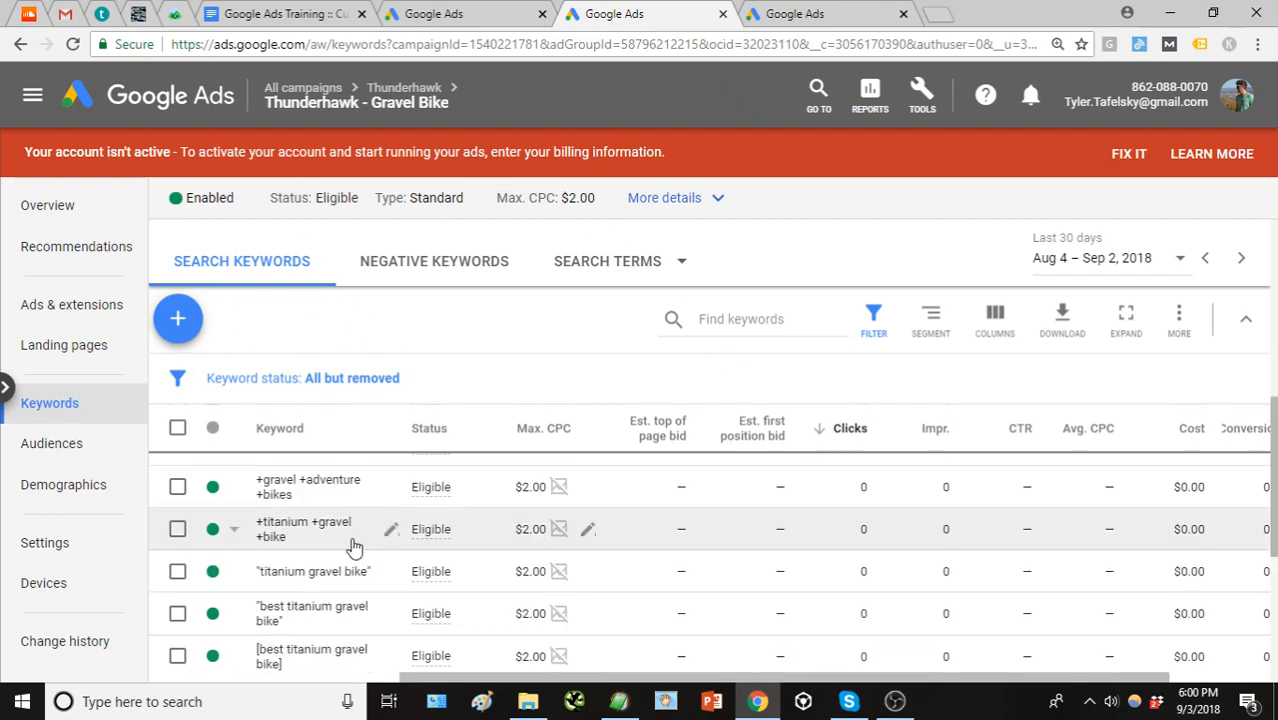
scroll(370, 556, down, 1)
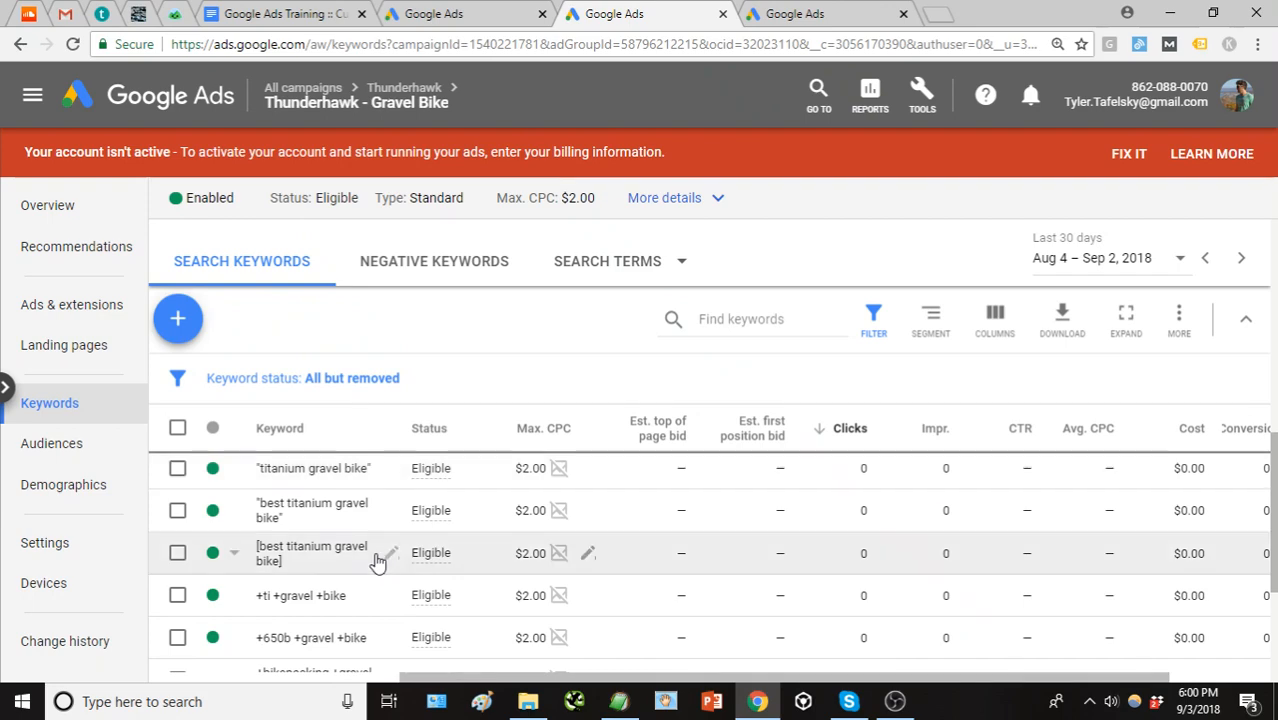
scroll(362, 615, down, 1)
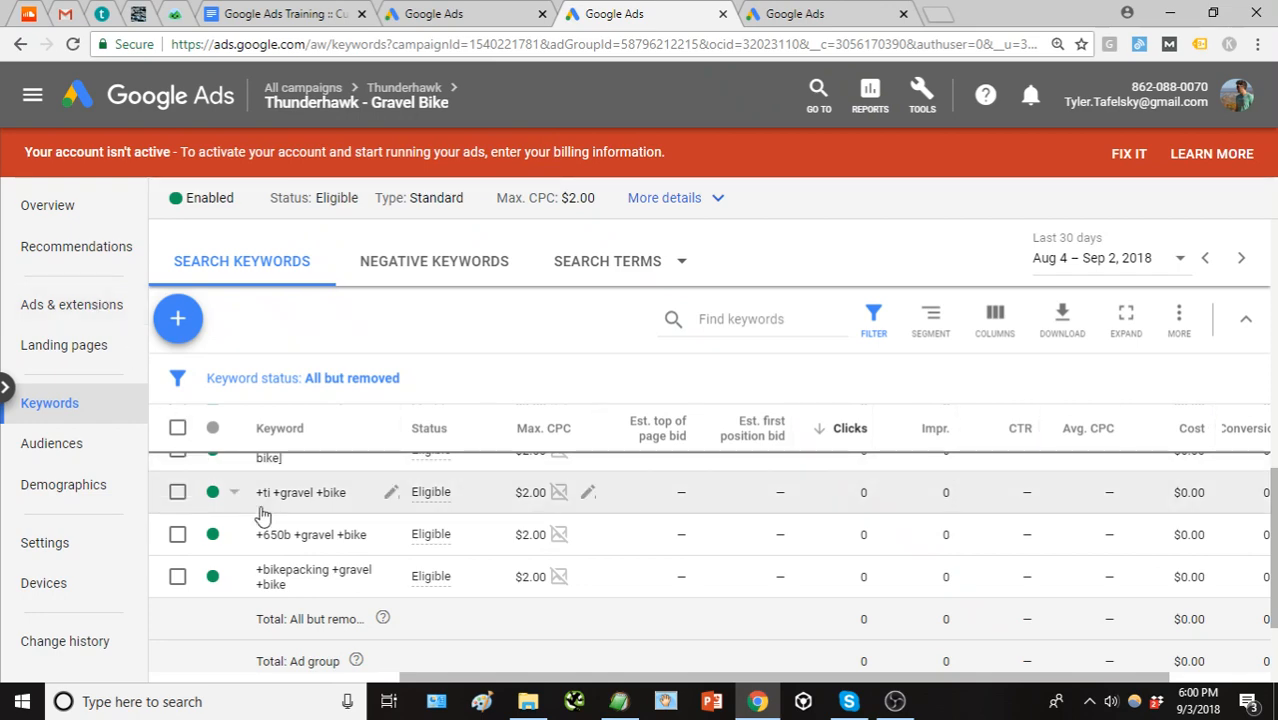
scroll(290, 532, up, 1)
scroll(300, 550, up, 4)
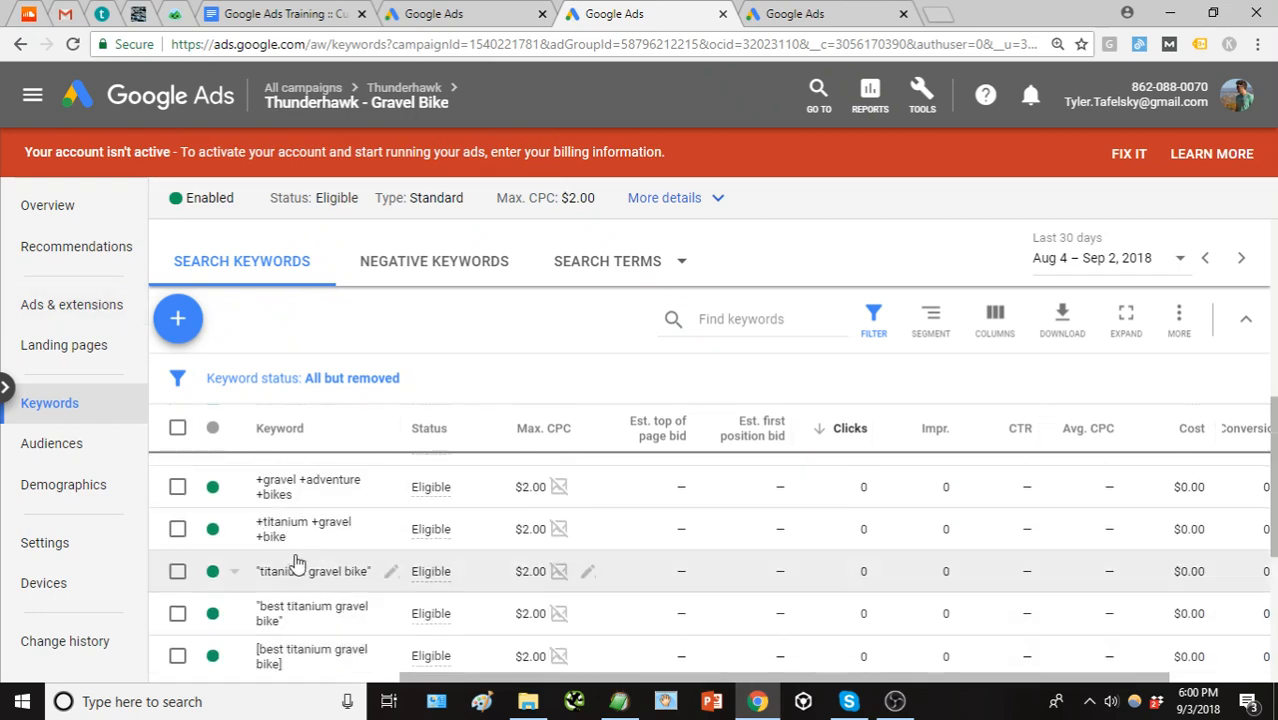
scroll(314, 565, up, 2)
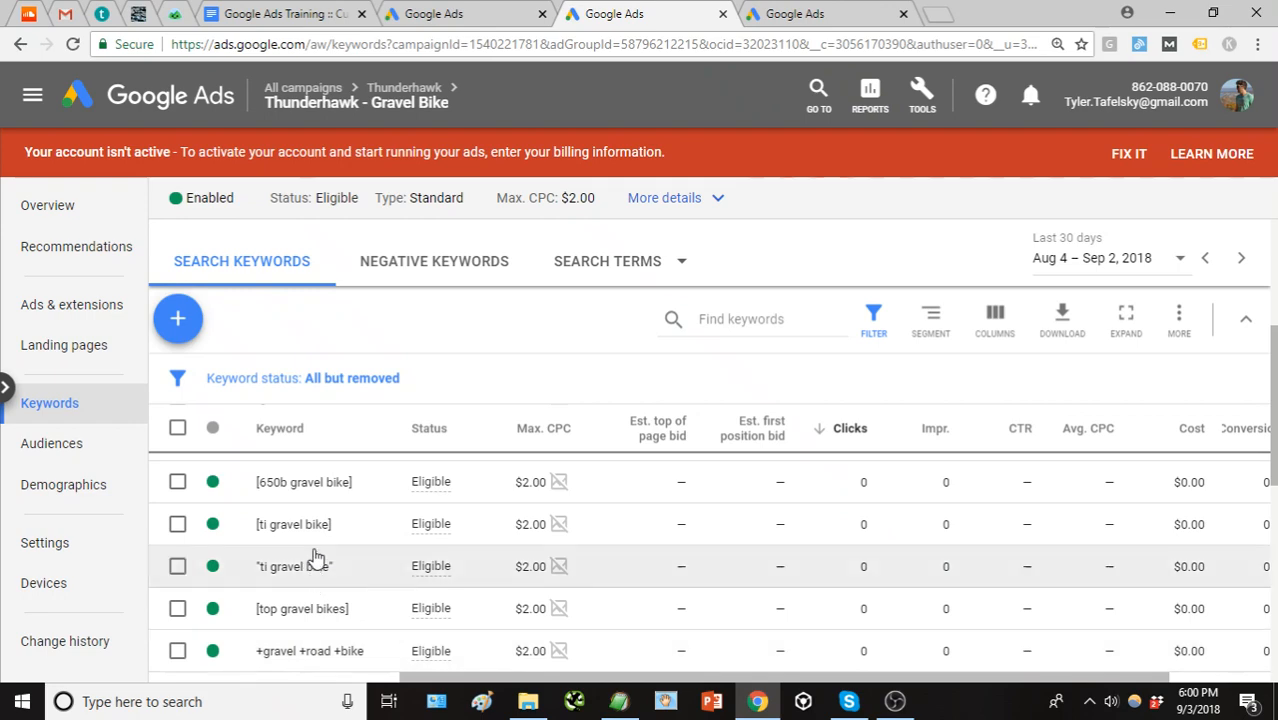
Return to the Thunderhawk campaign's ad groups and open Thunderhawk - All Road/Road Plus.
click(420, 92)
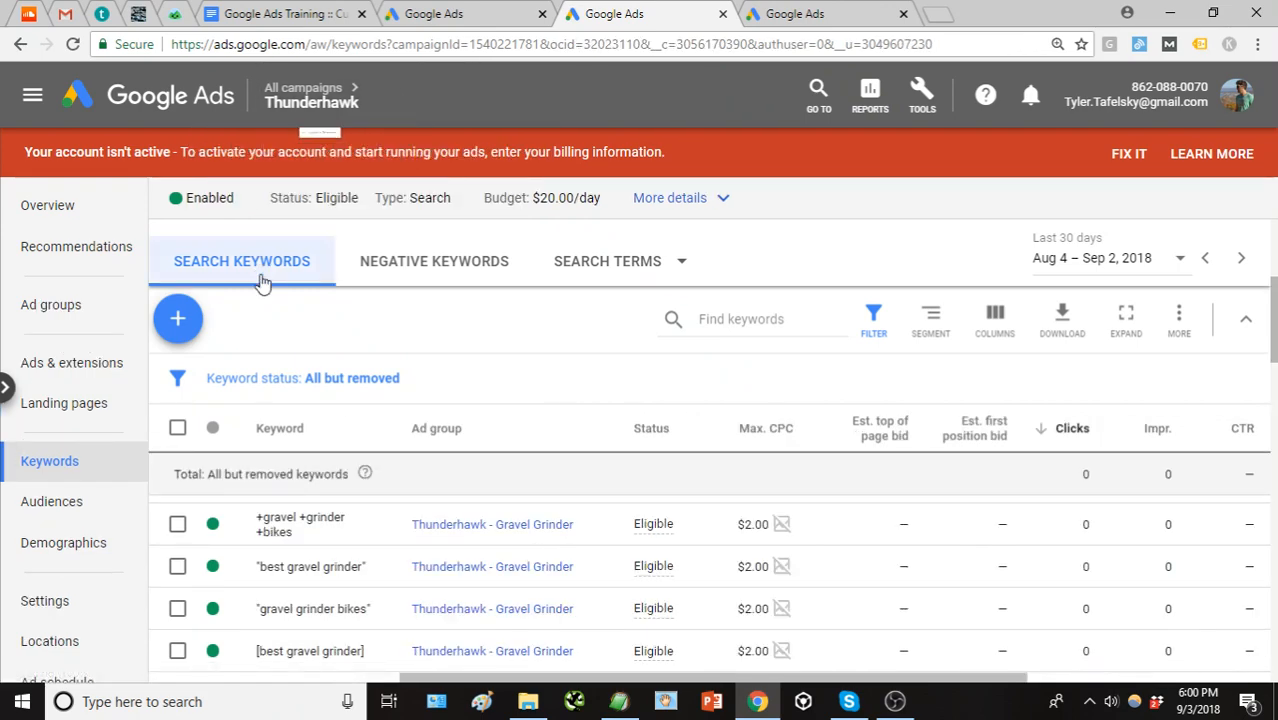
click(80, 320)
scroll(484, 527, down, 3)
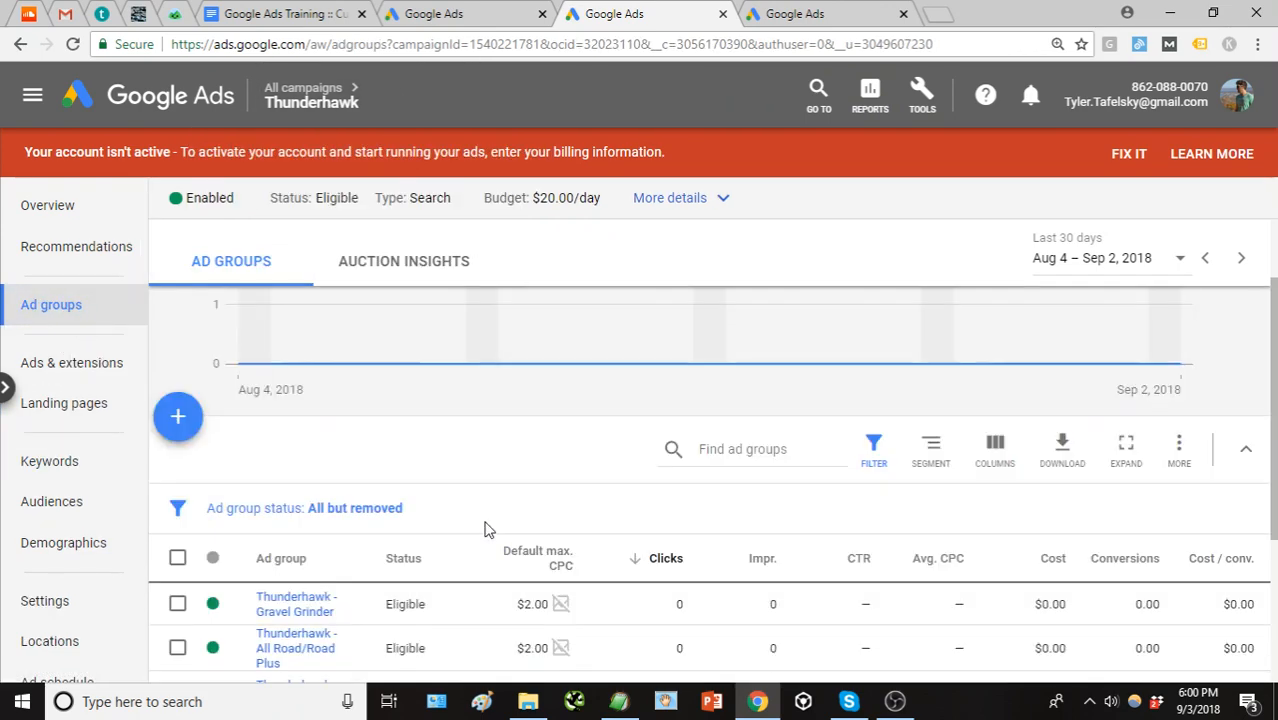
click(307, 550)
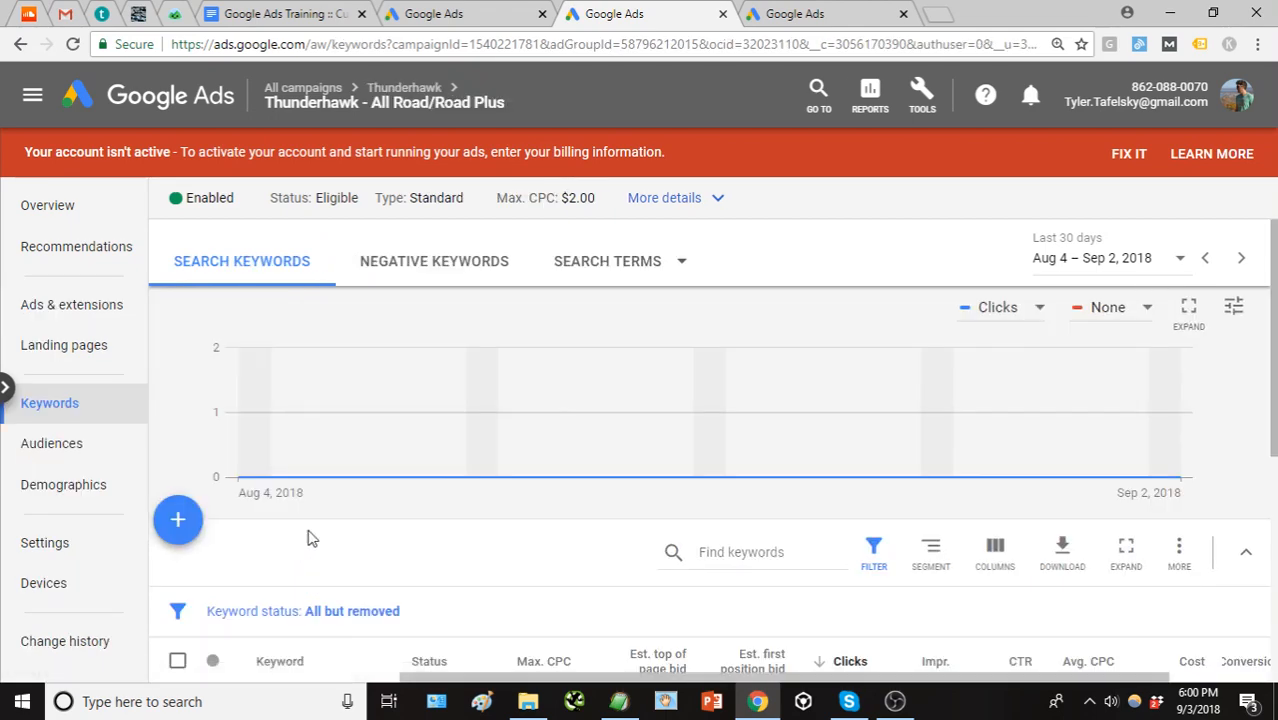
Review the All Road/Road Plus ad group's keywords and read the definition of the Max. CPC column.
scroll(614, 448, down, 1)
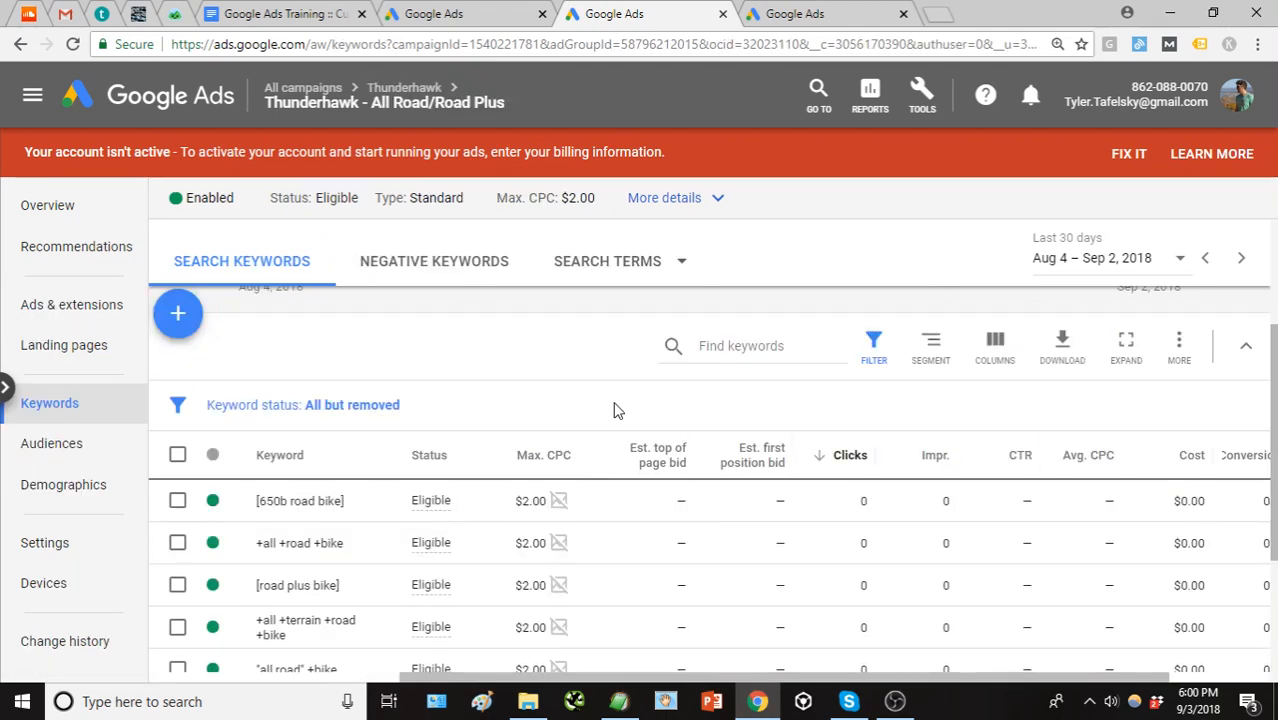
scroll(613, 401, down, 1)
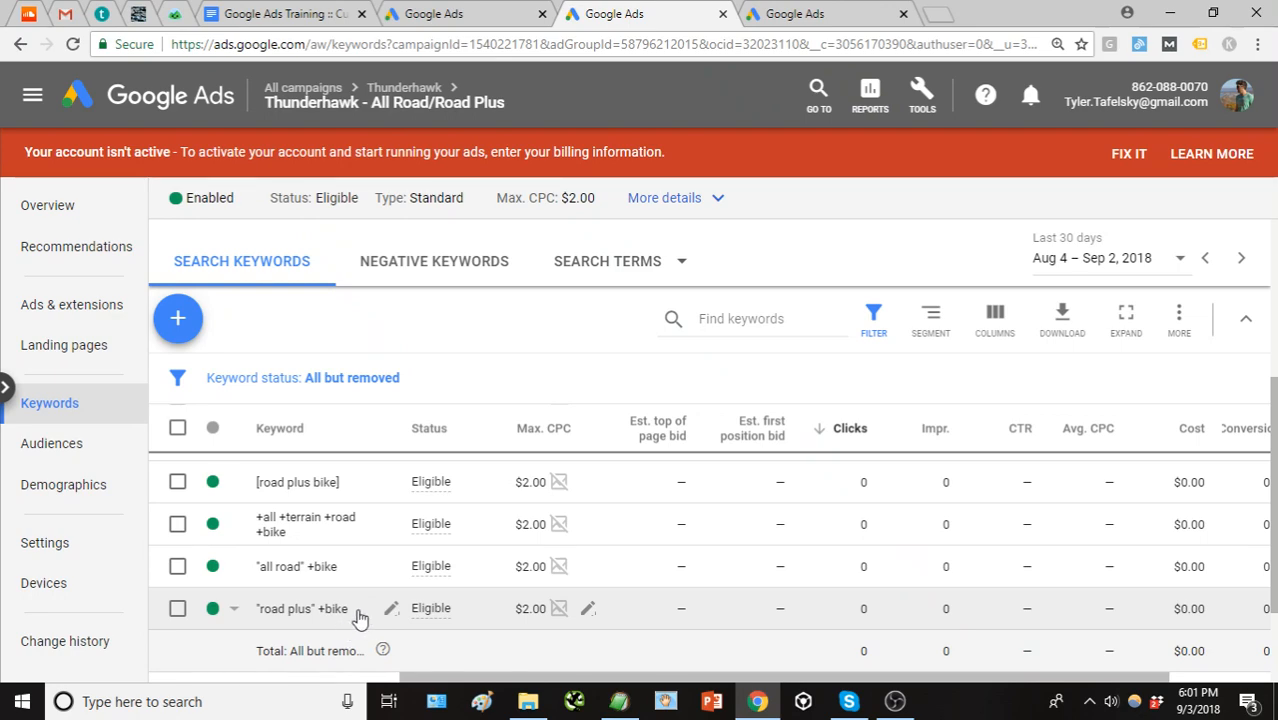
scroll(360, 620, up, 1)
scroll(360, 620, down, 1)
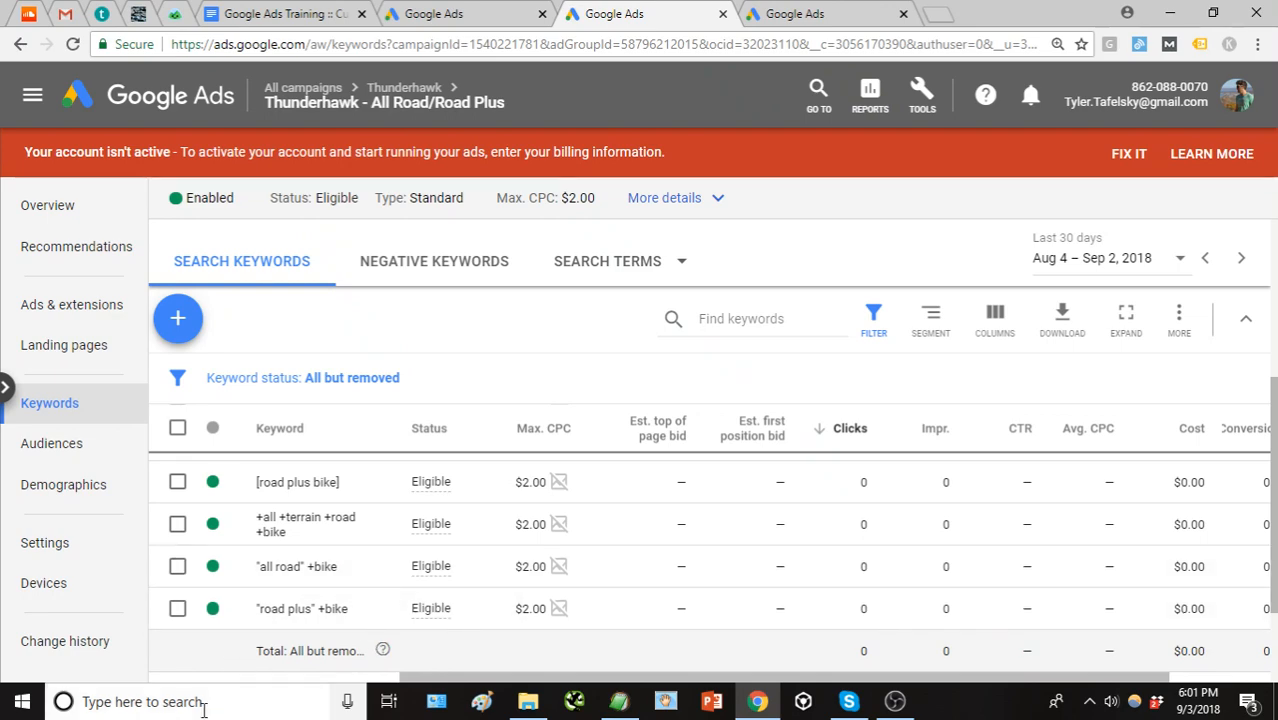
scroll(245, 550, up, 3)
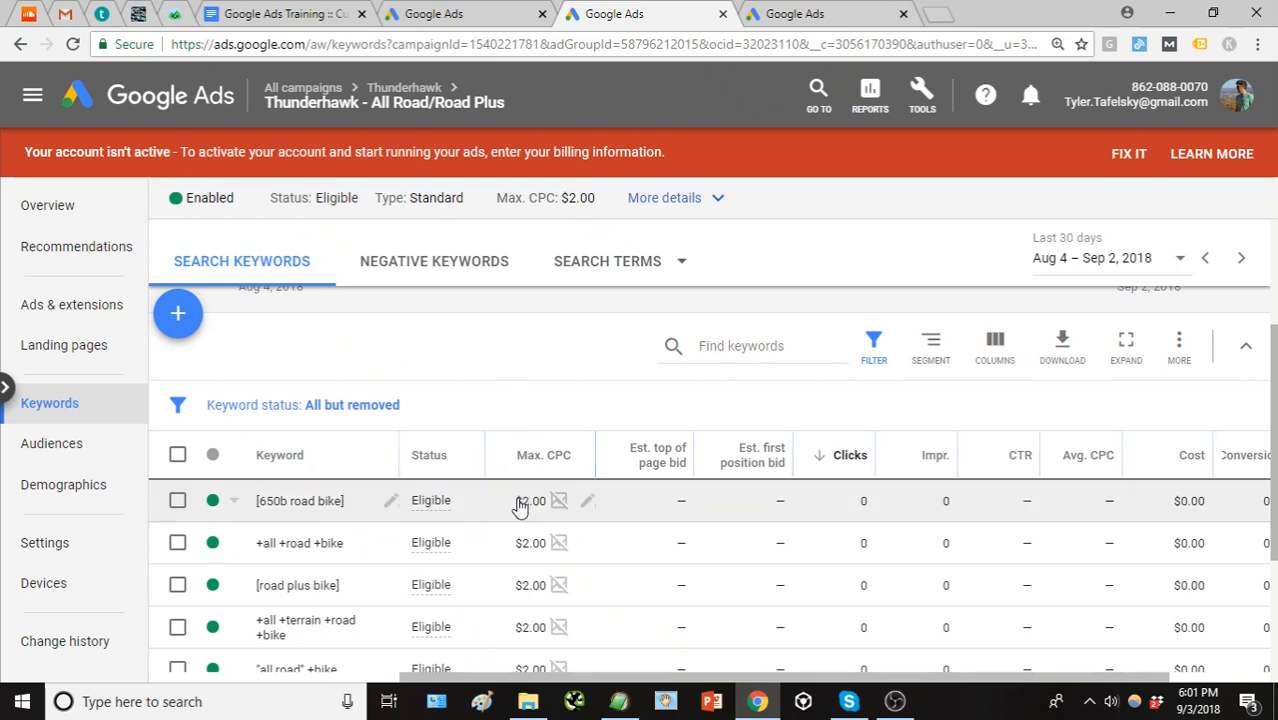
mouse_move(548, 518)
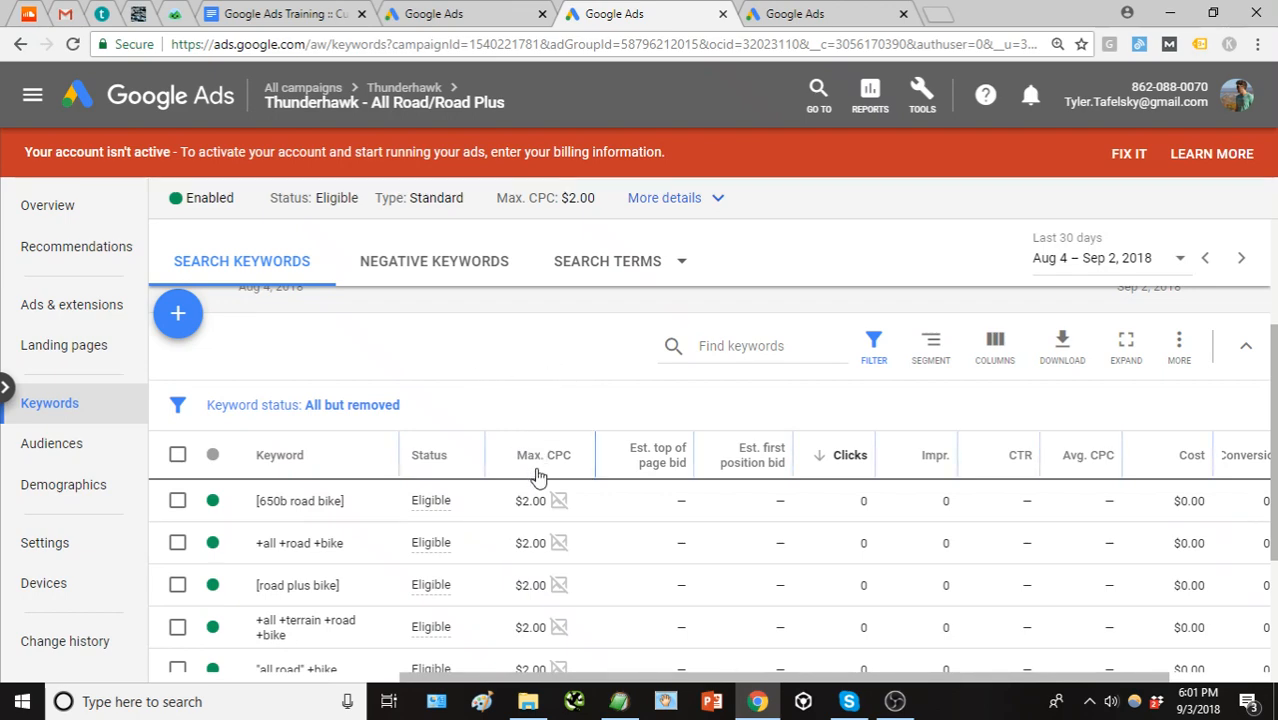
mouse_move(535, 468)
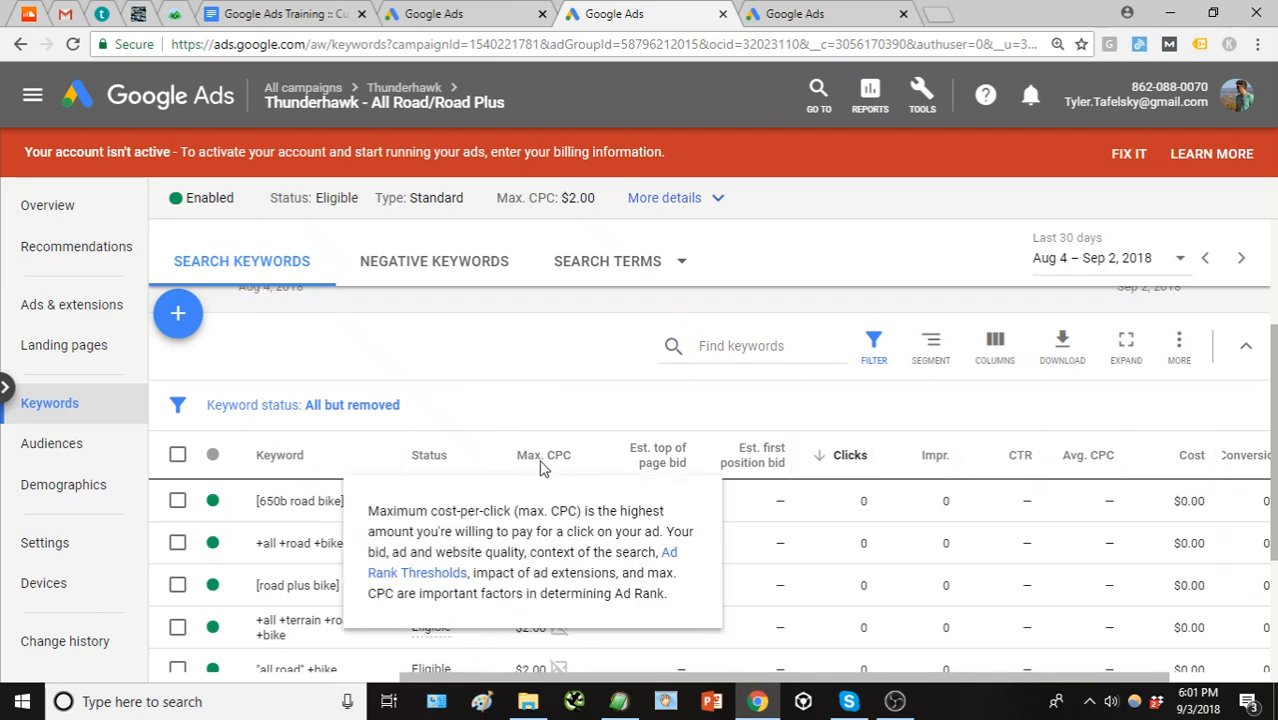
Inspect the default and manual bid options for the keyword [650b road bike], then close them without saving.
click(530, 502)
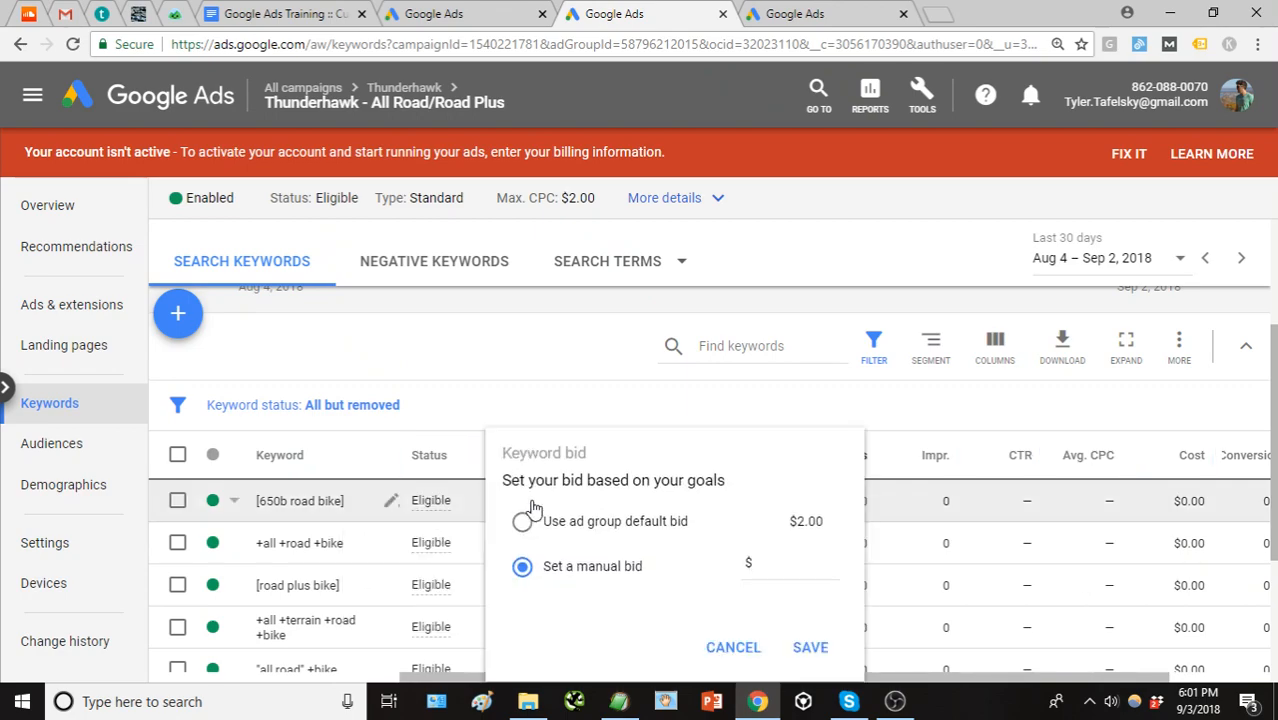
click(780, 561)
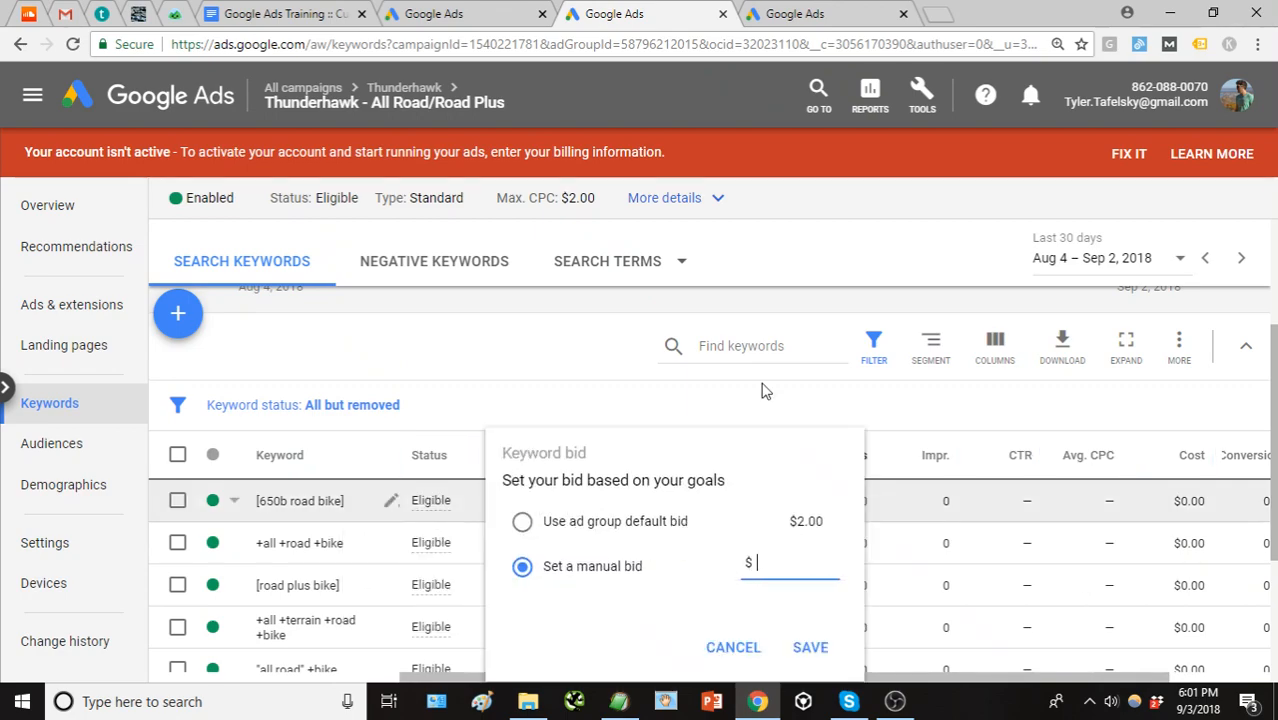
click(562, 333)
mouse_move(766, 468)
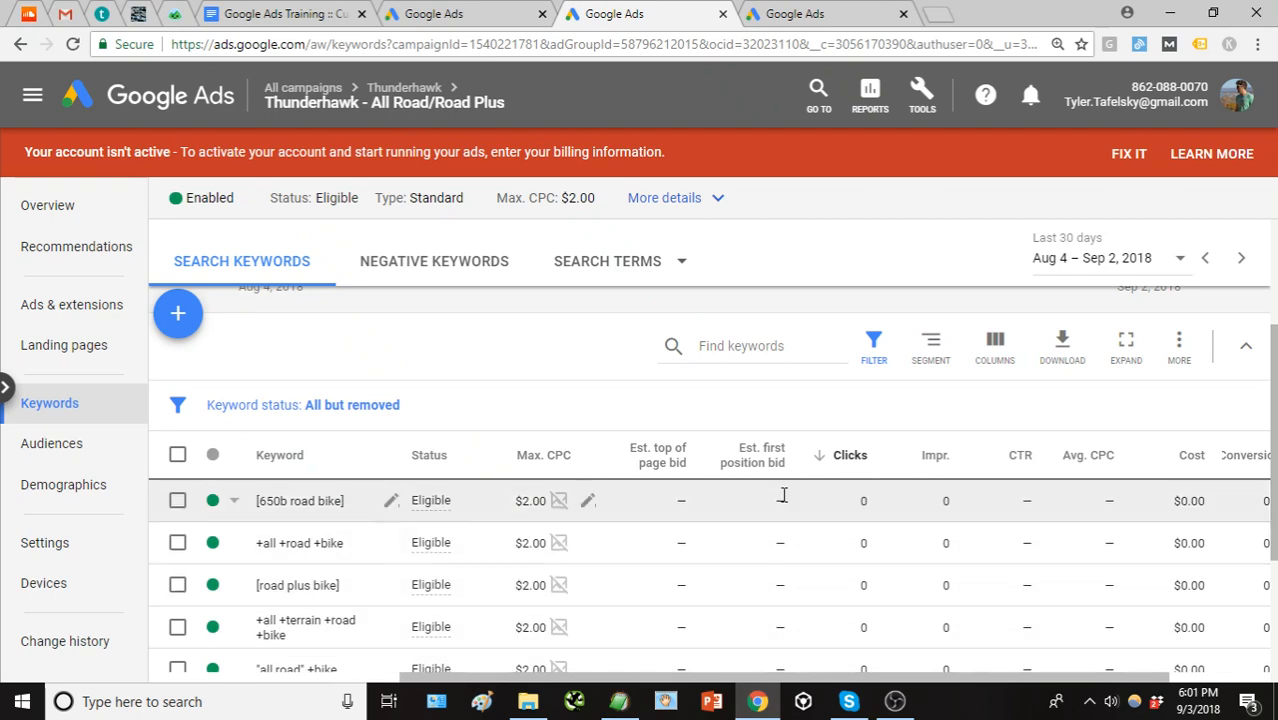
mouse_move(672, 470)
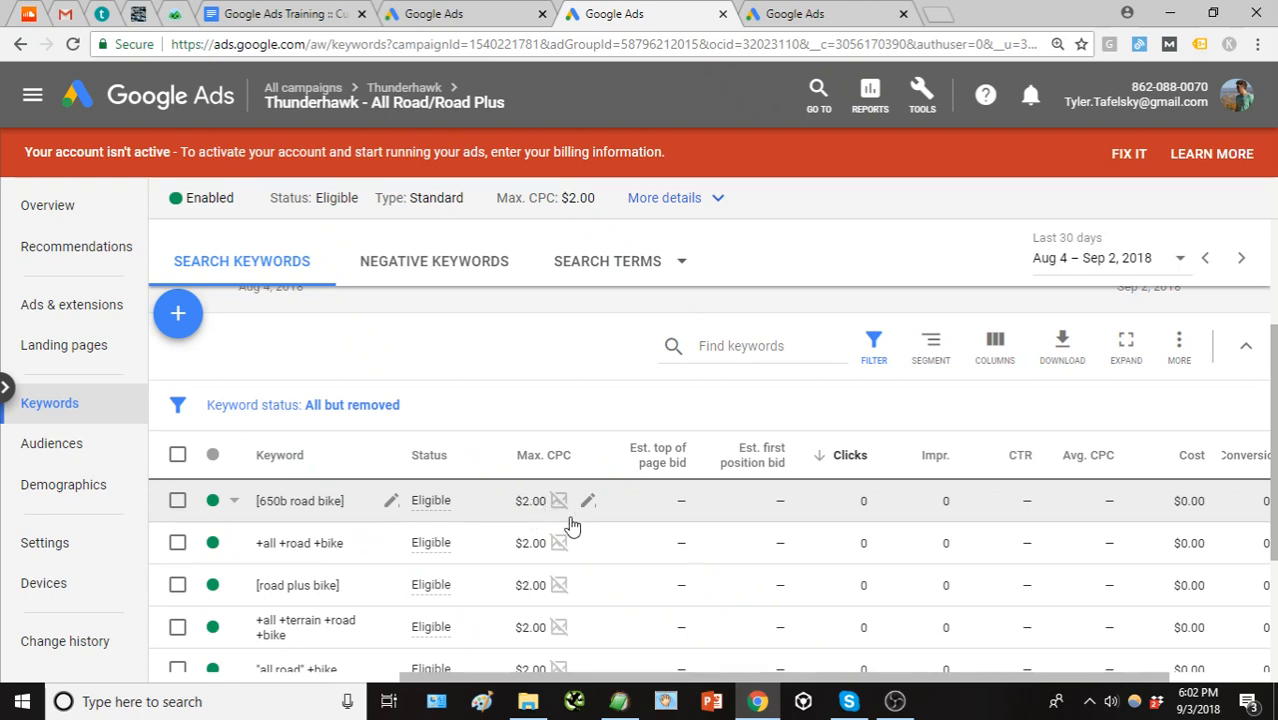
mouse_move(572, 502)
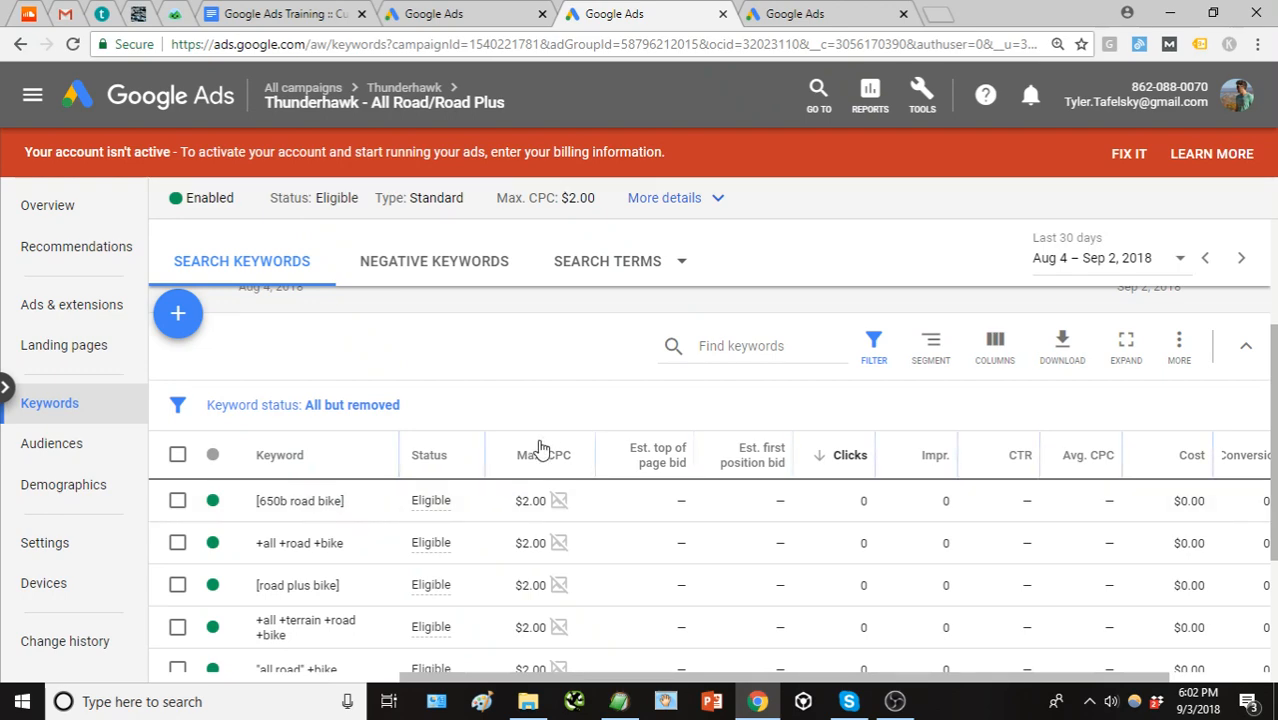
Review the All Road/Road Plus ad group's settings and the settings of its parent Thunderhawk campaign.
click(71, 551)
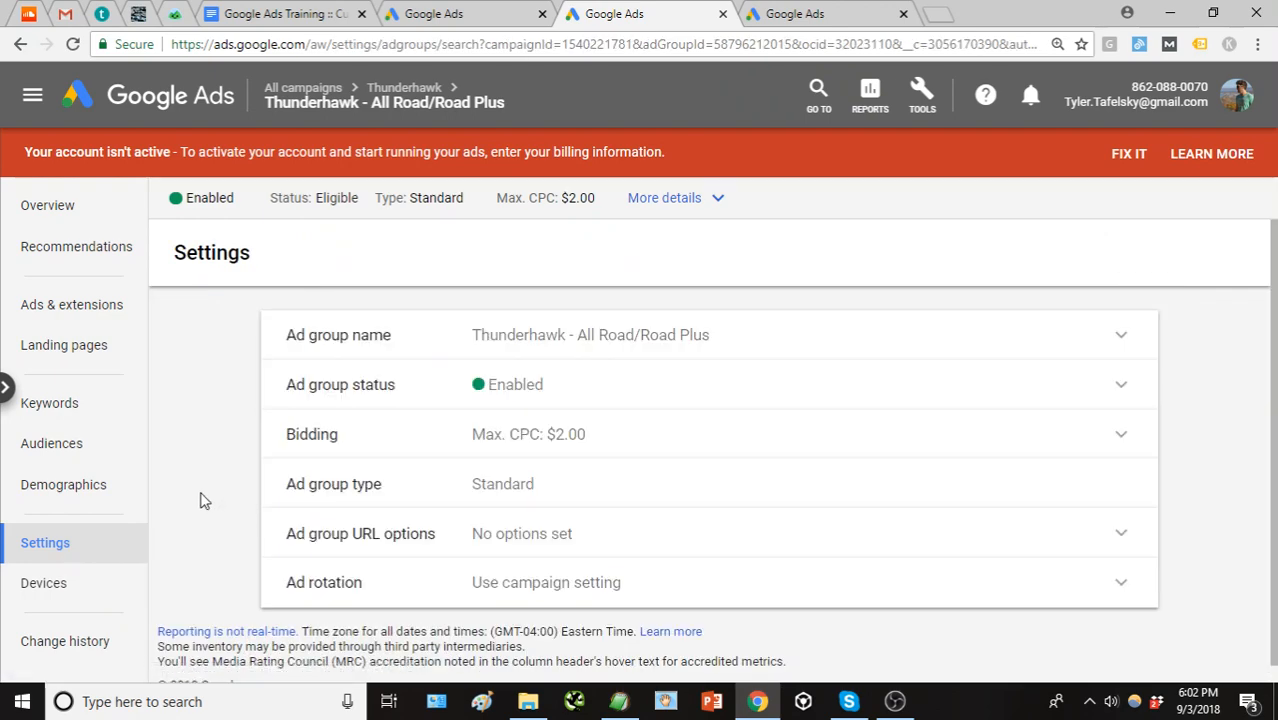
scroll(200, 500, down, 1)
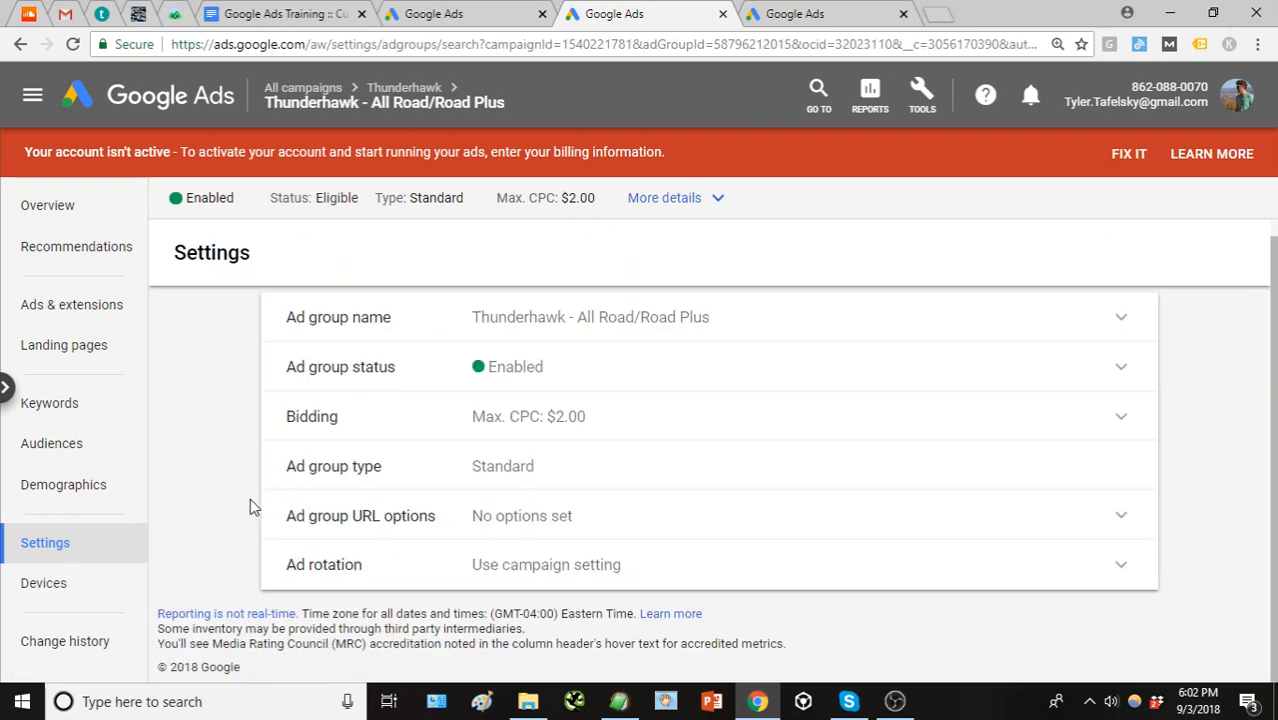
mouse_move(400, 90)
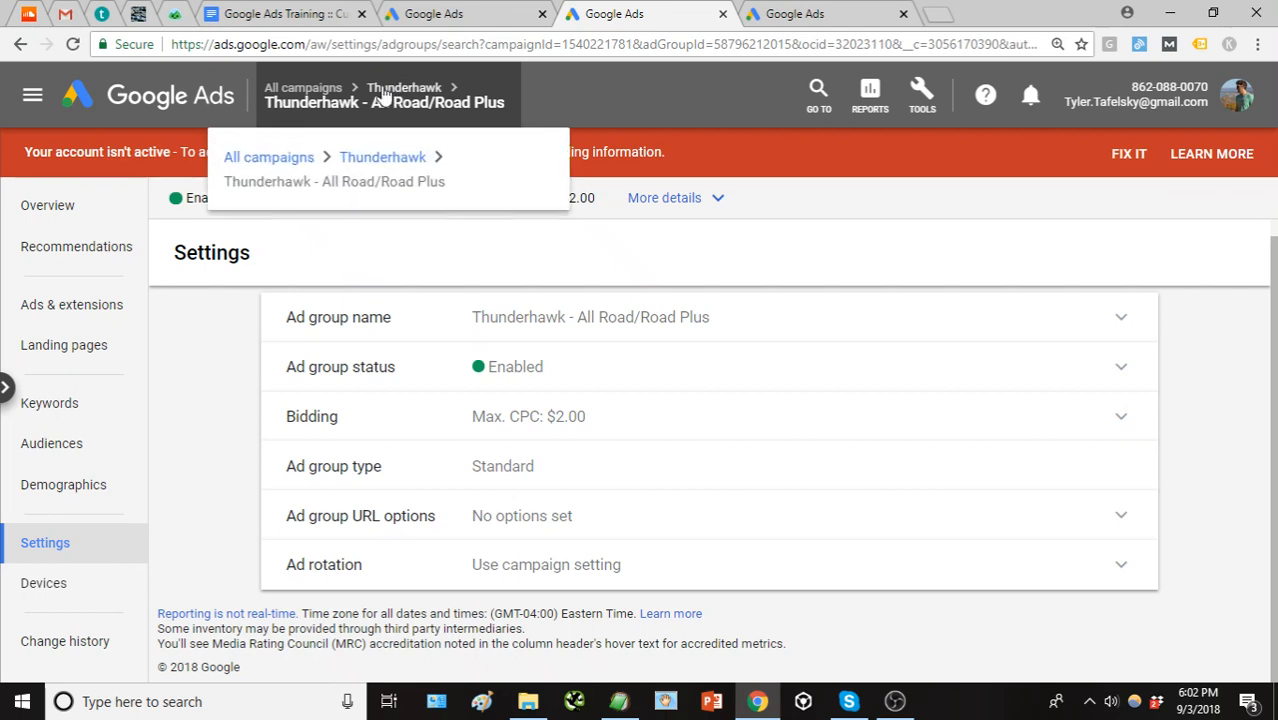
click(397, 86)
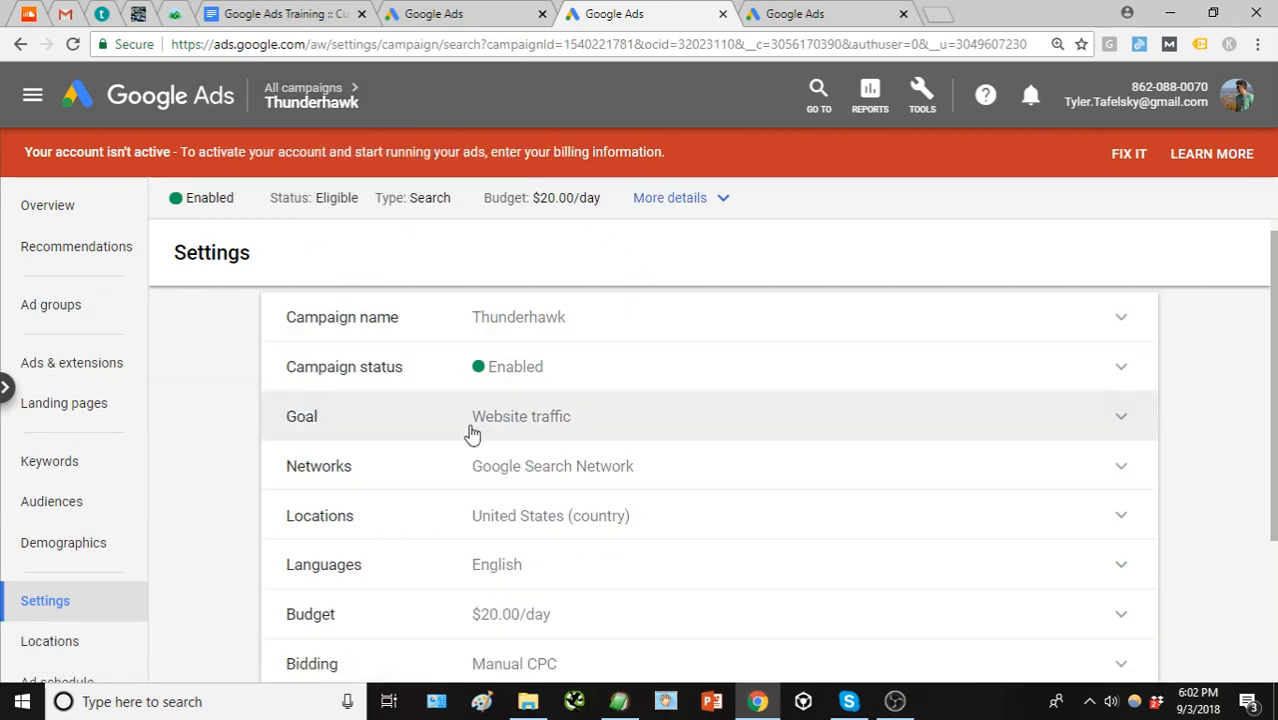
scroll(313, 505, down, 1)
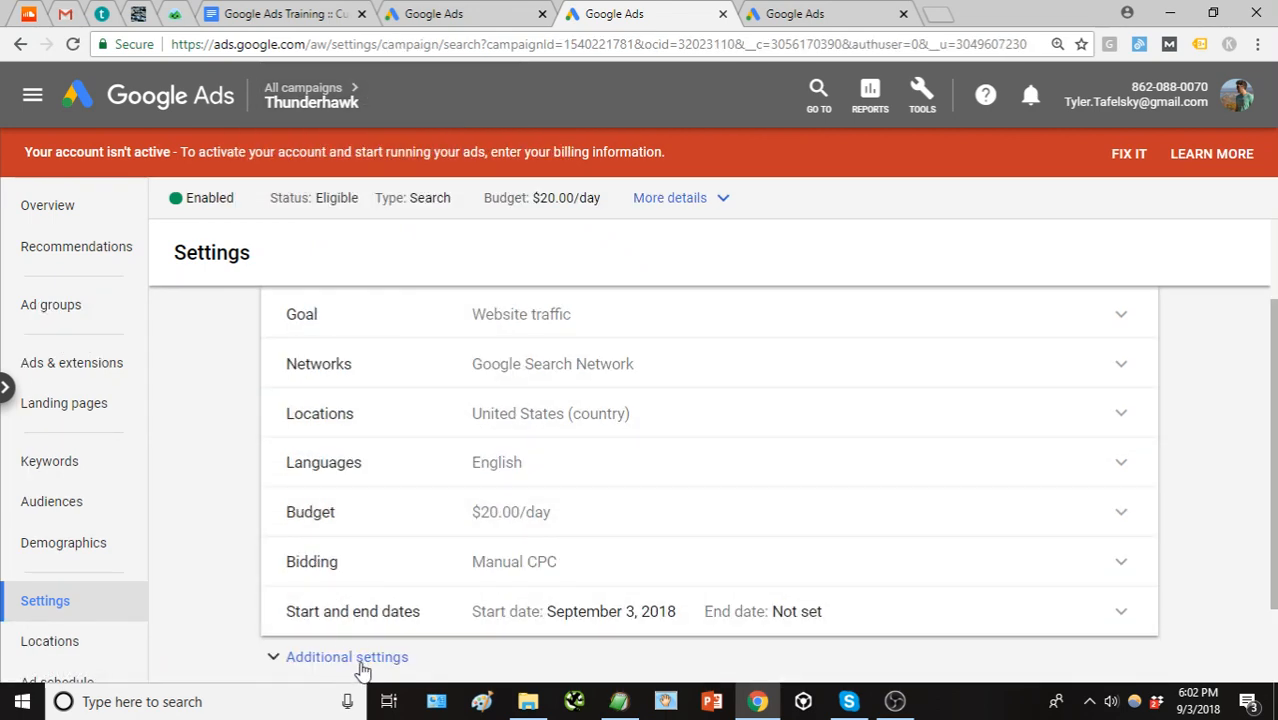
scroll(360, 494, up, 1)
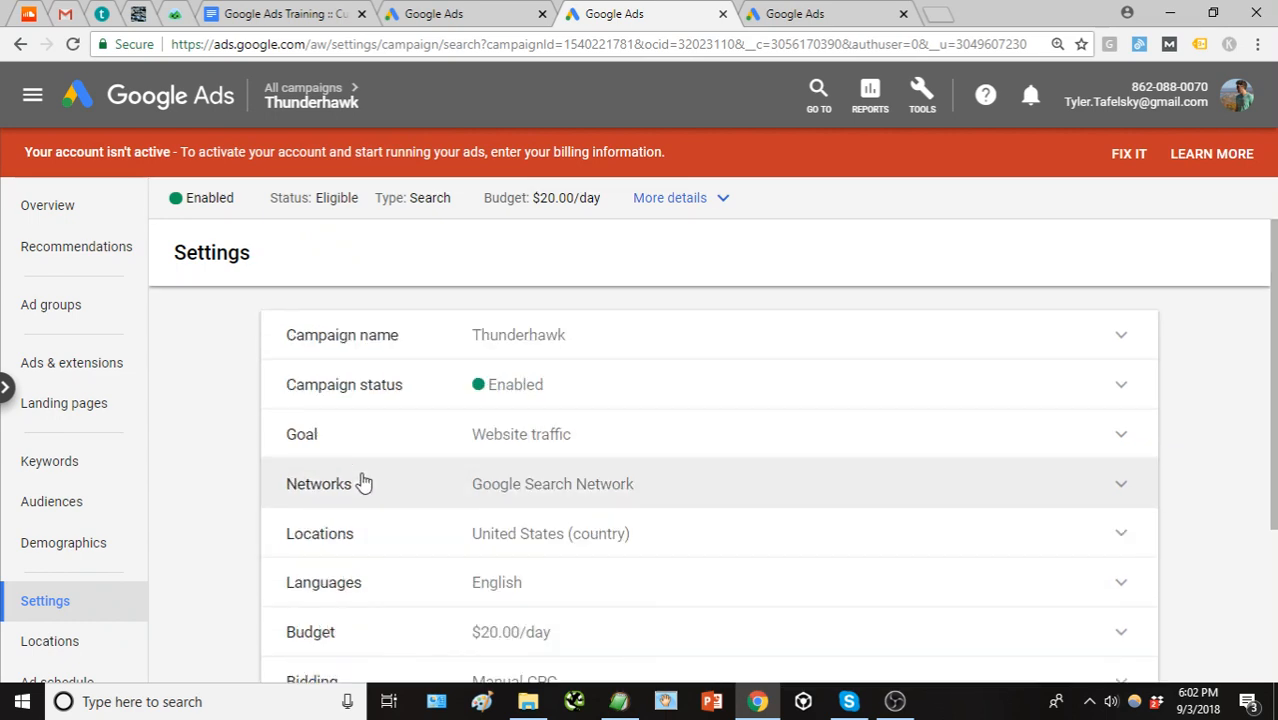
scroll(363, 483, down, 1)
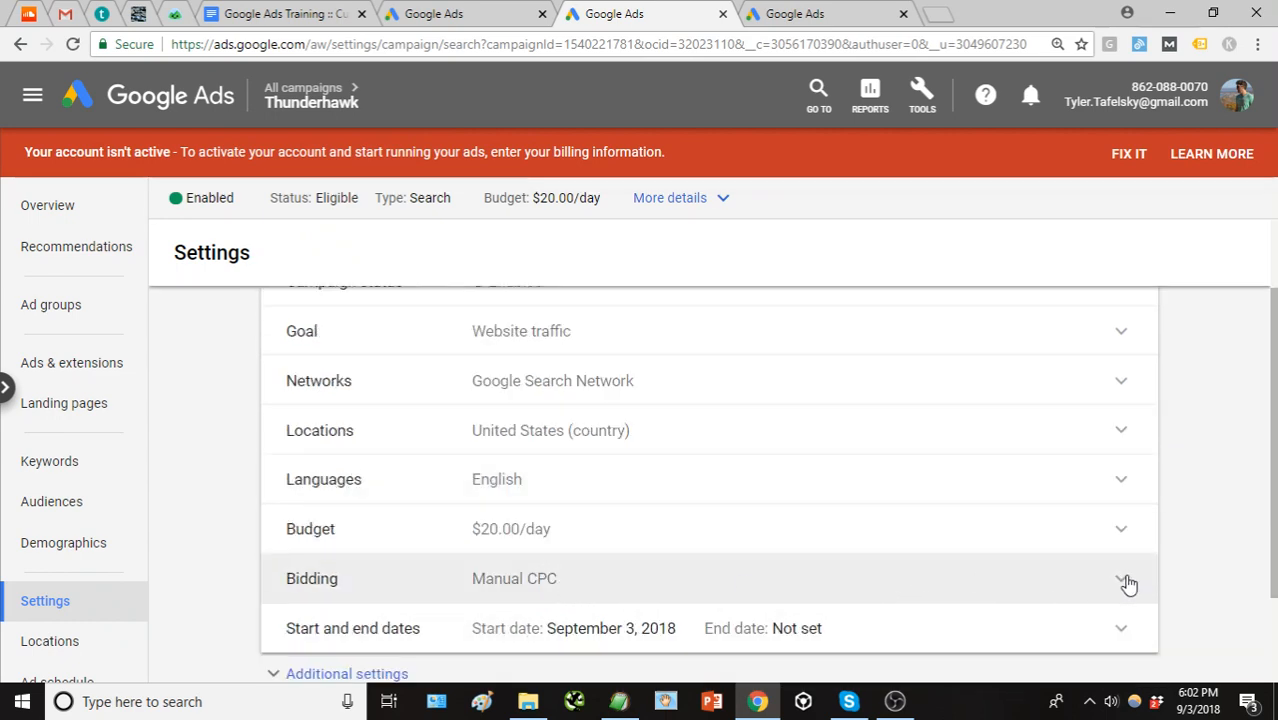
Open the Thunderhawk campaign's bidding setting for a strategy change and read the descriptions of the automated bid strategies.
click(1122, 581)
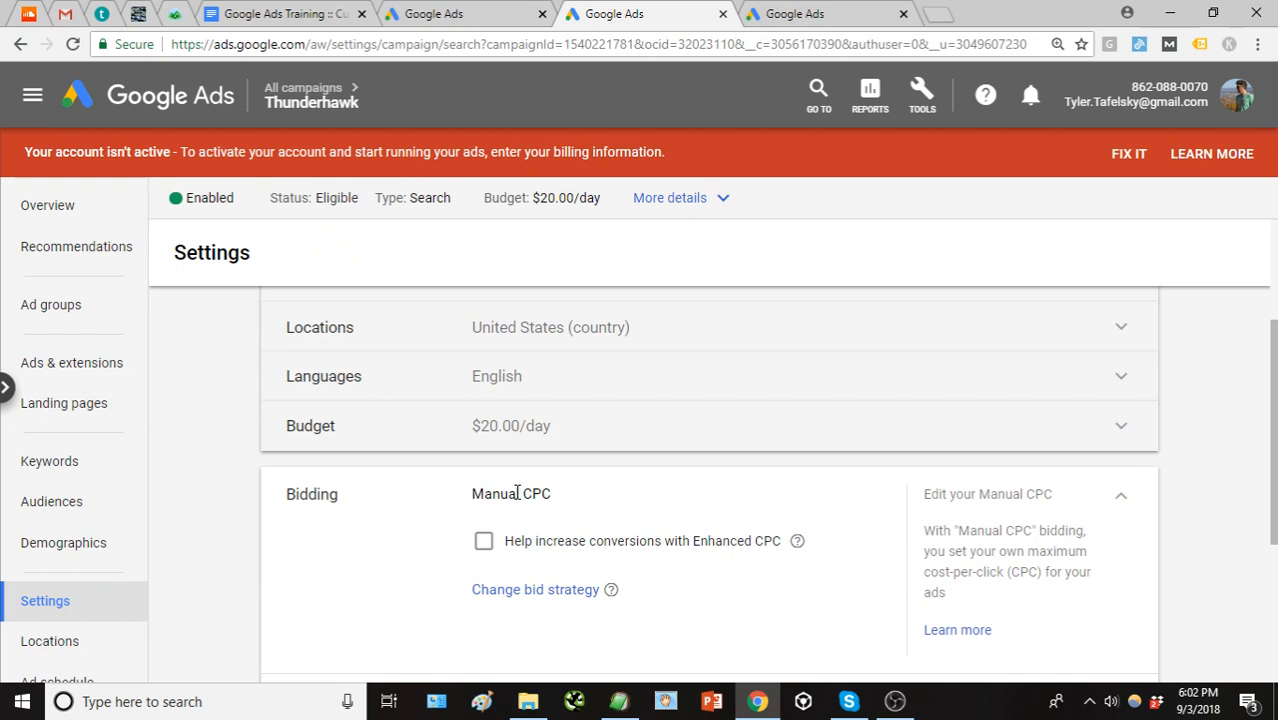
scroll(517, 493, down, 1)
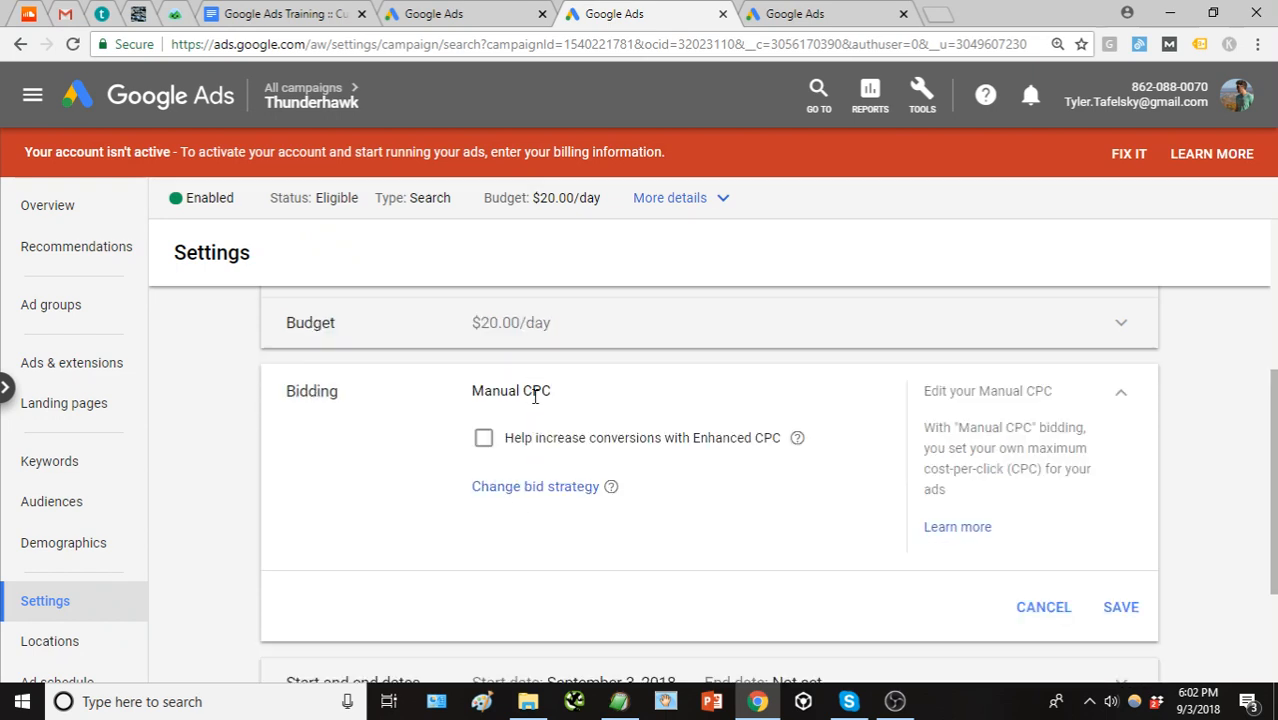
click(556, 490)
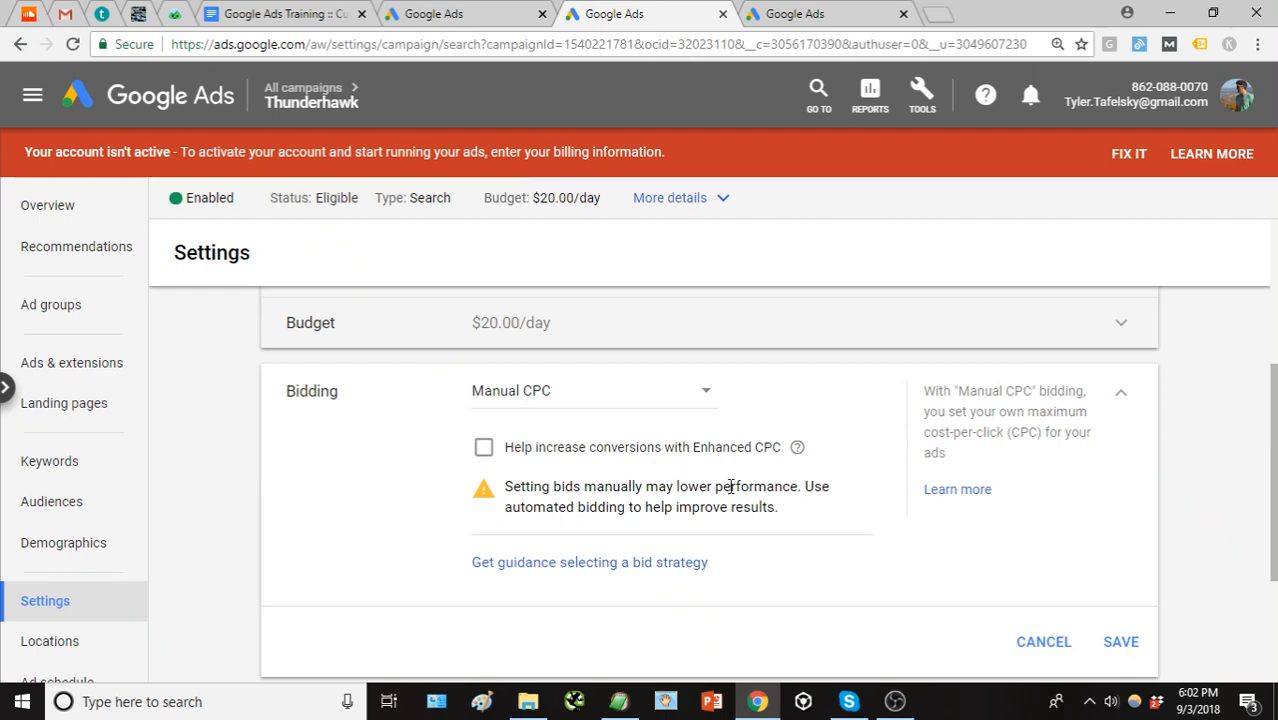
click(707, 397)
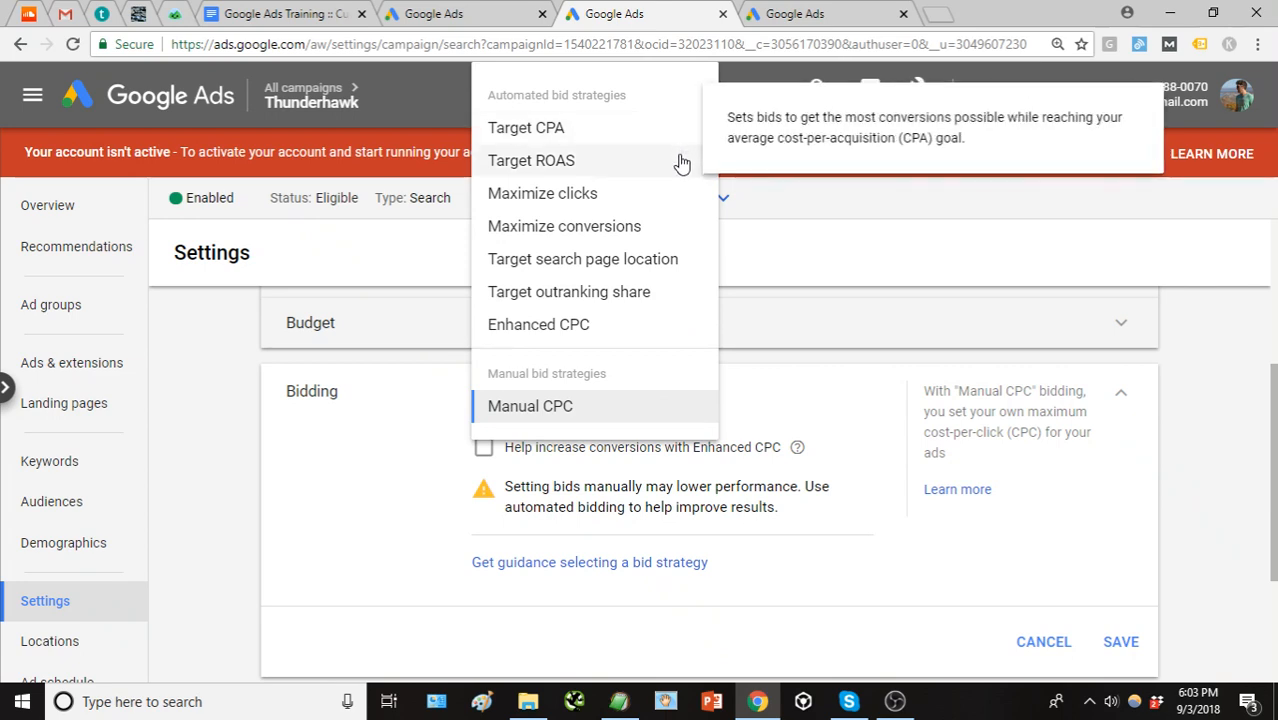
mouse_move(683, 175)
mouse_move(687, 205)
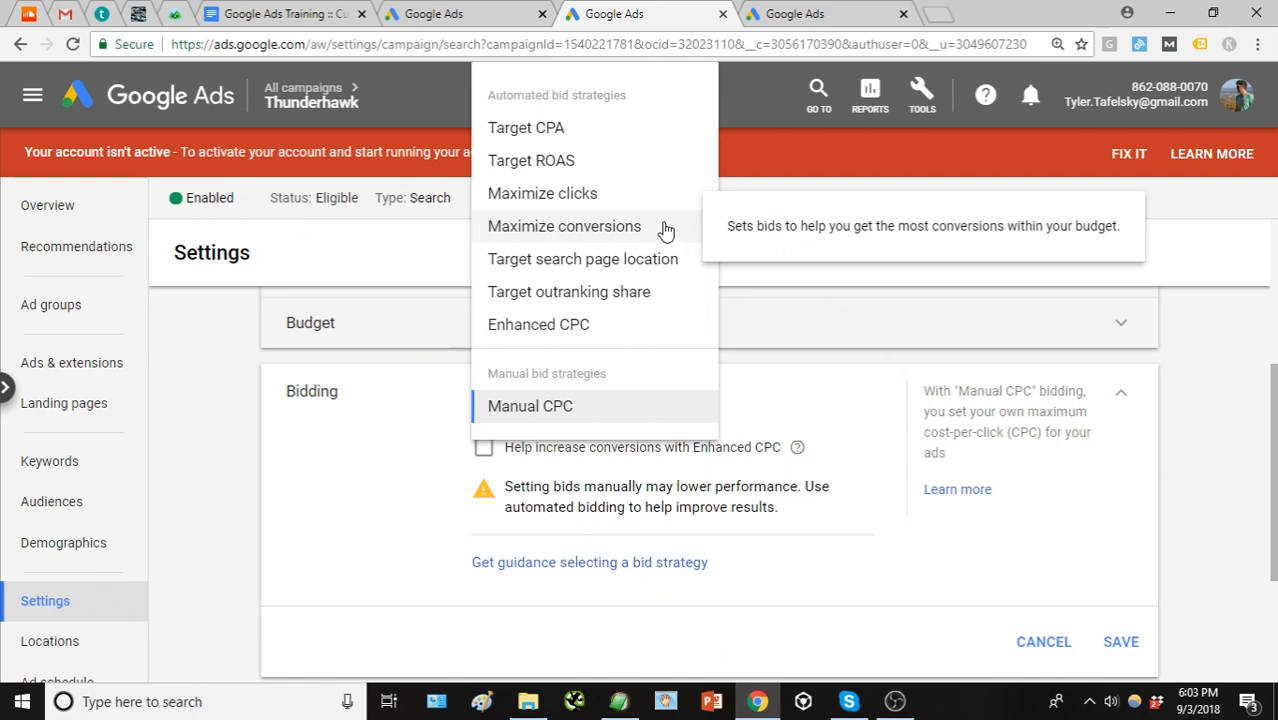
mouse_move(624, 133)
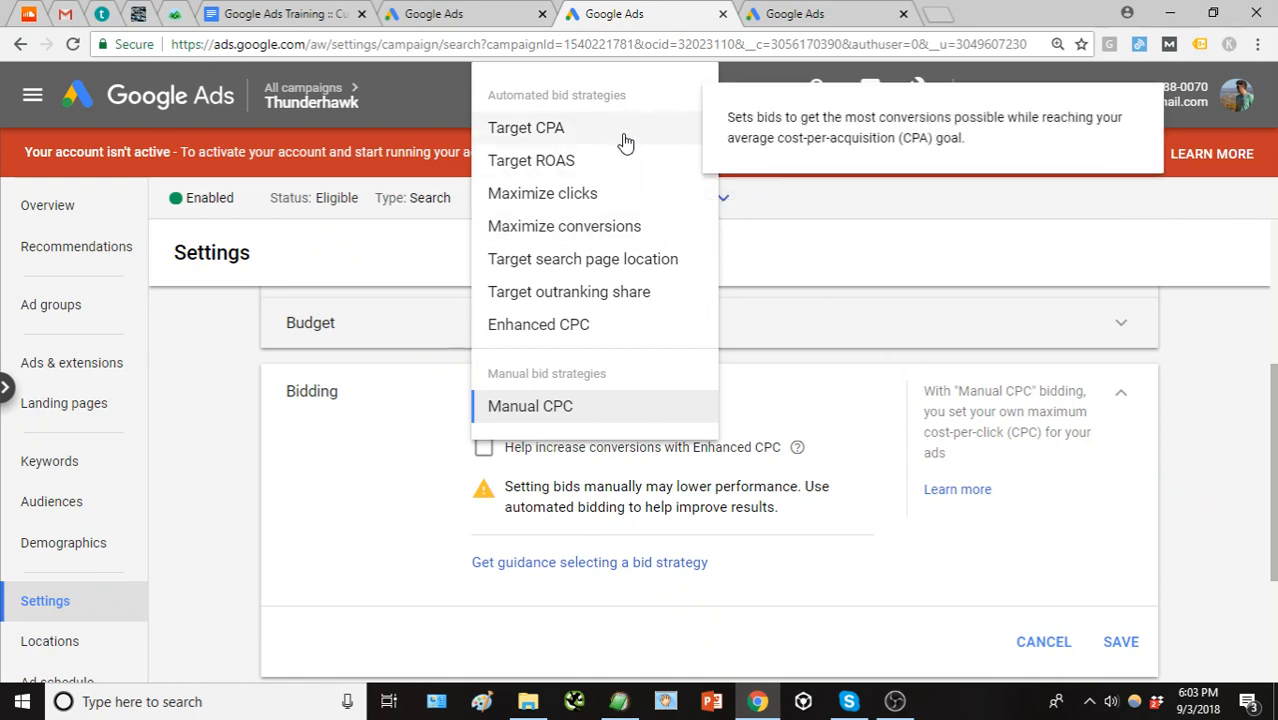
Switch to the German Bliss account and examine the conversion and cost columns for the Bush Hog Parts ad group's keywords.
click(813, 17)
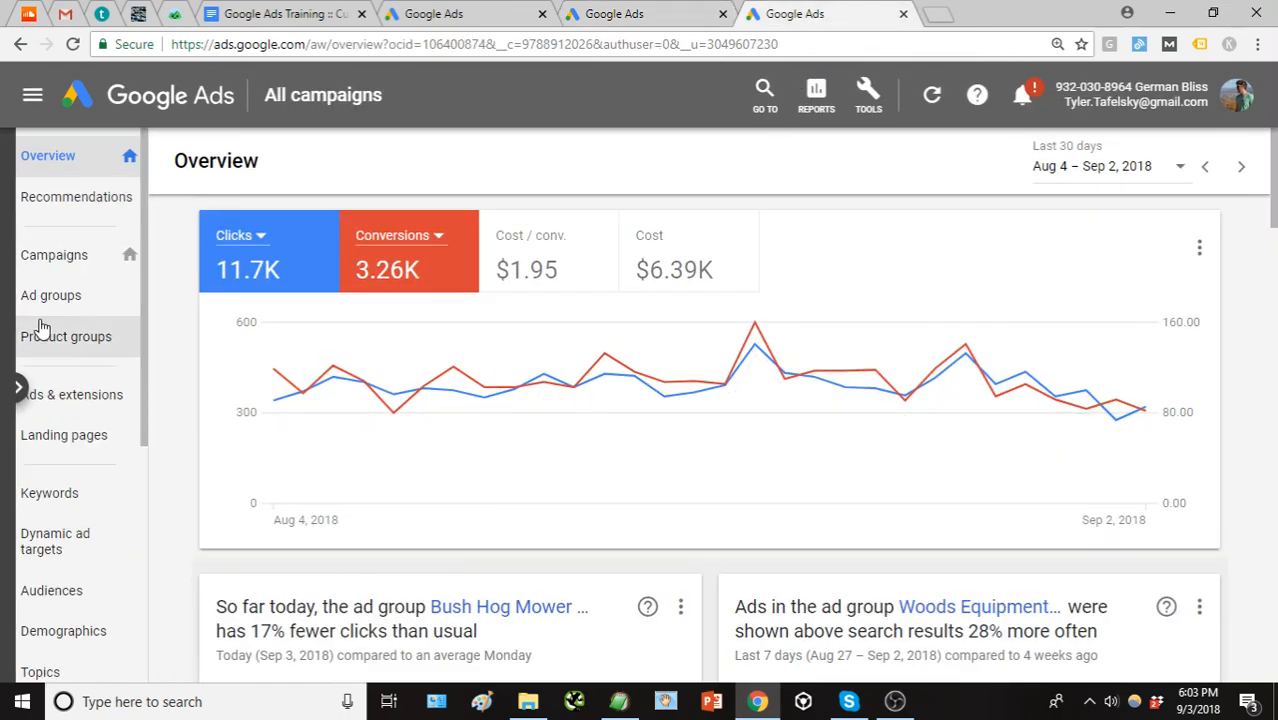
mouse_move(16, 420)
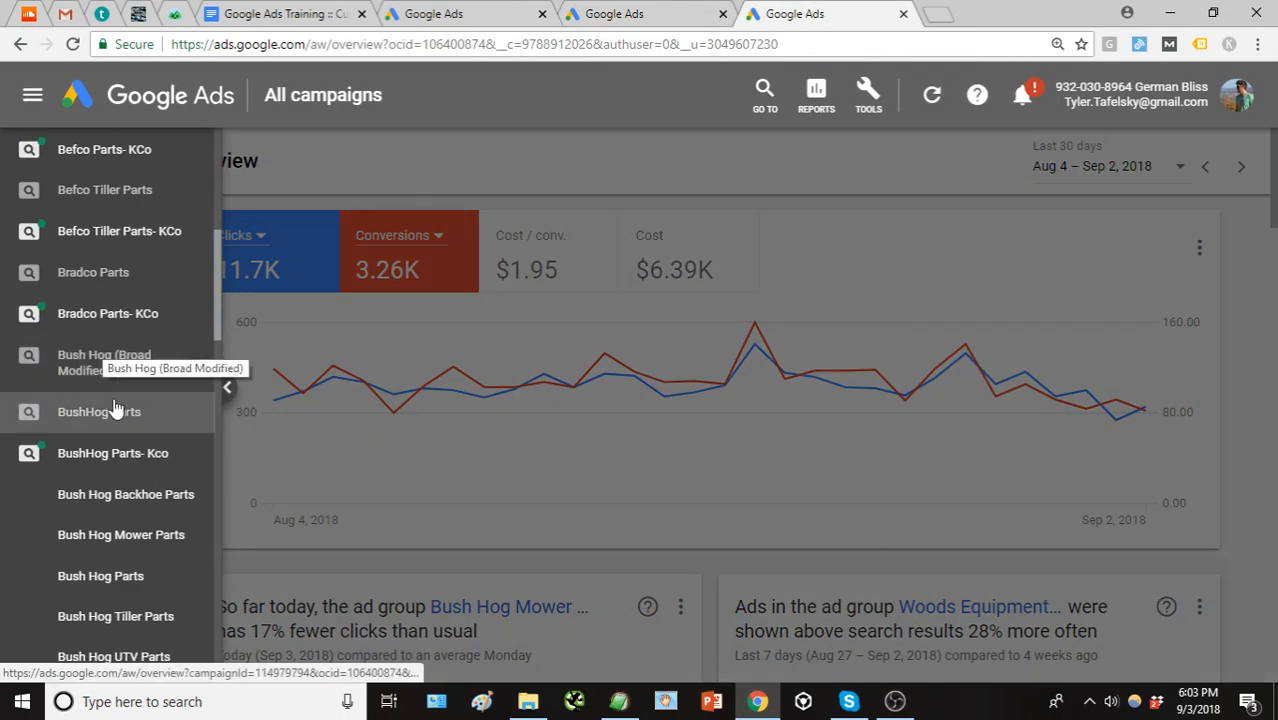
click(82, 483)
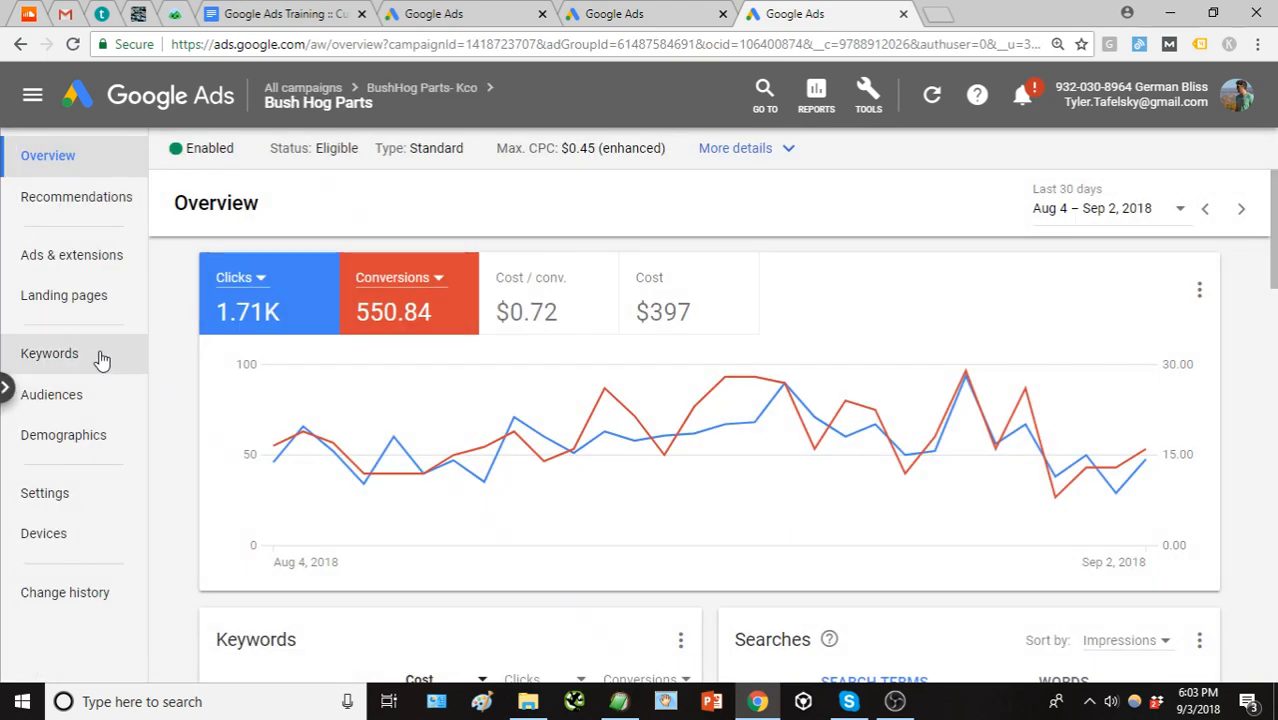
click(101, 355)
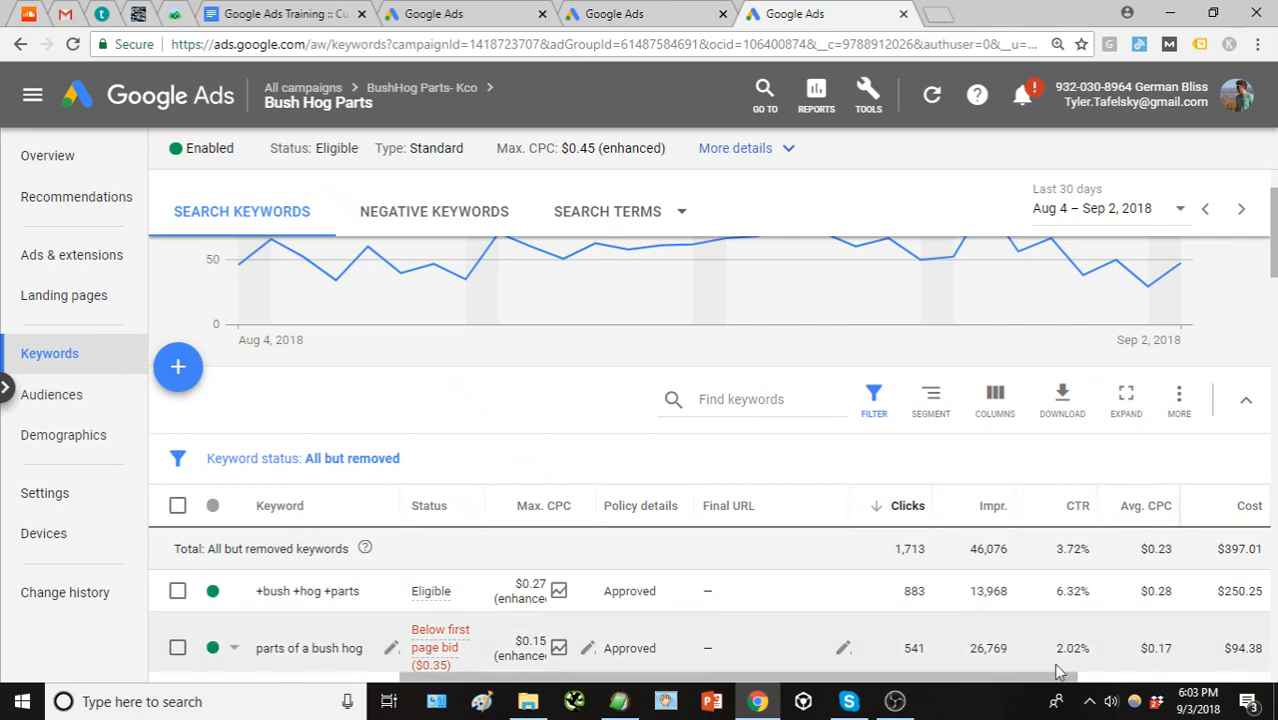
drag(1040, 686, 1240, 682)
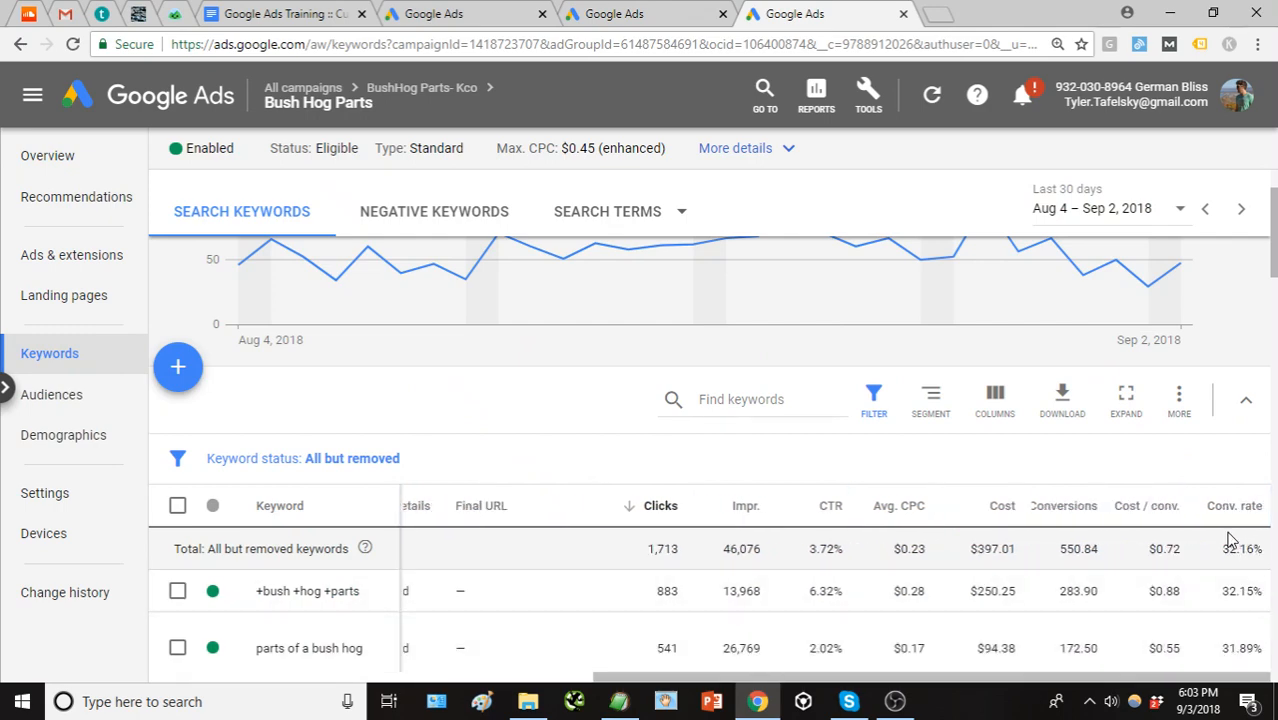
mouse_move(1168, 512)
Return to the Thunderhawk campaign's bid strategies, select Target search page location and review its ad placement options.
click(688, 13)
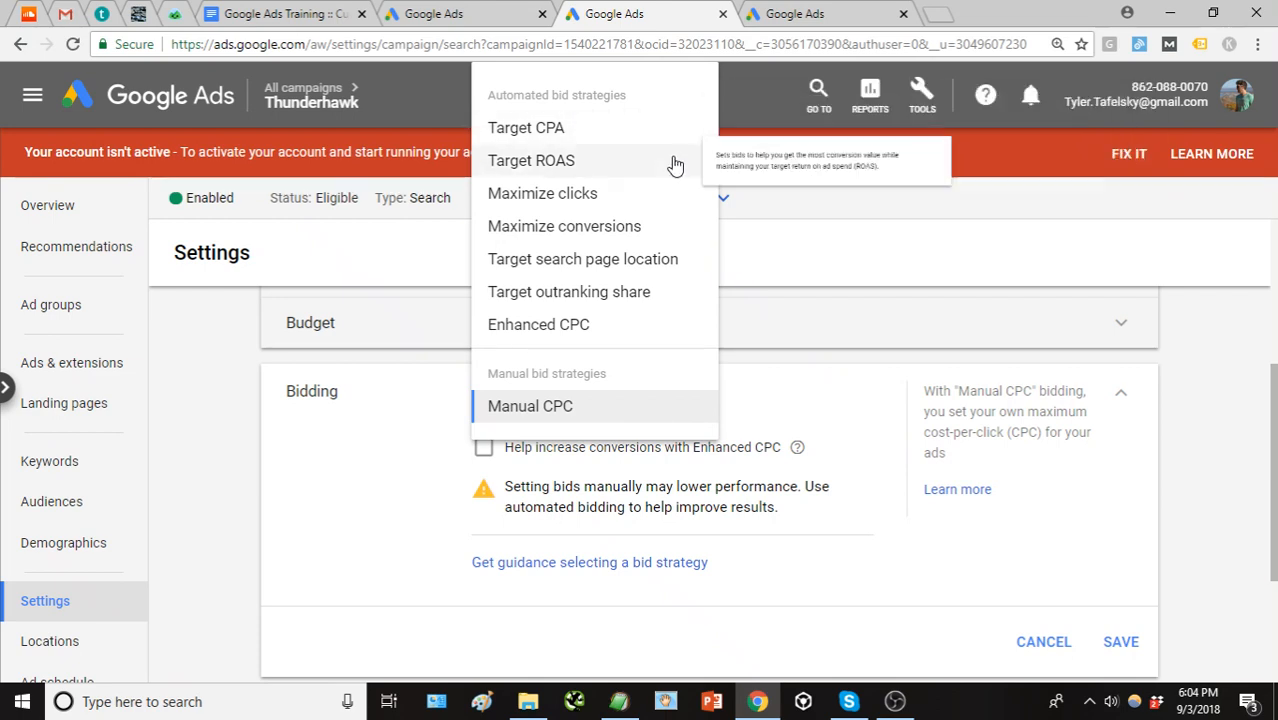
mouse_move(678, 165)
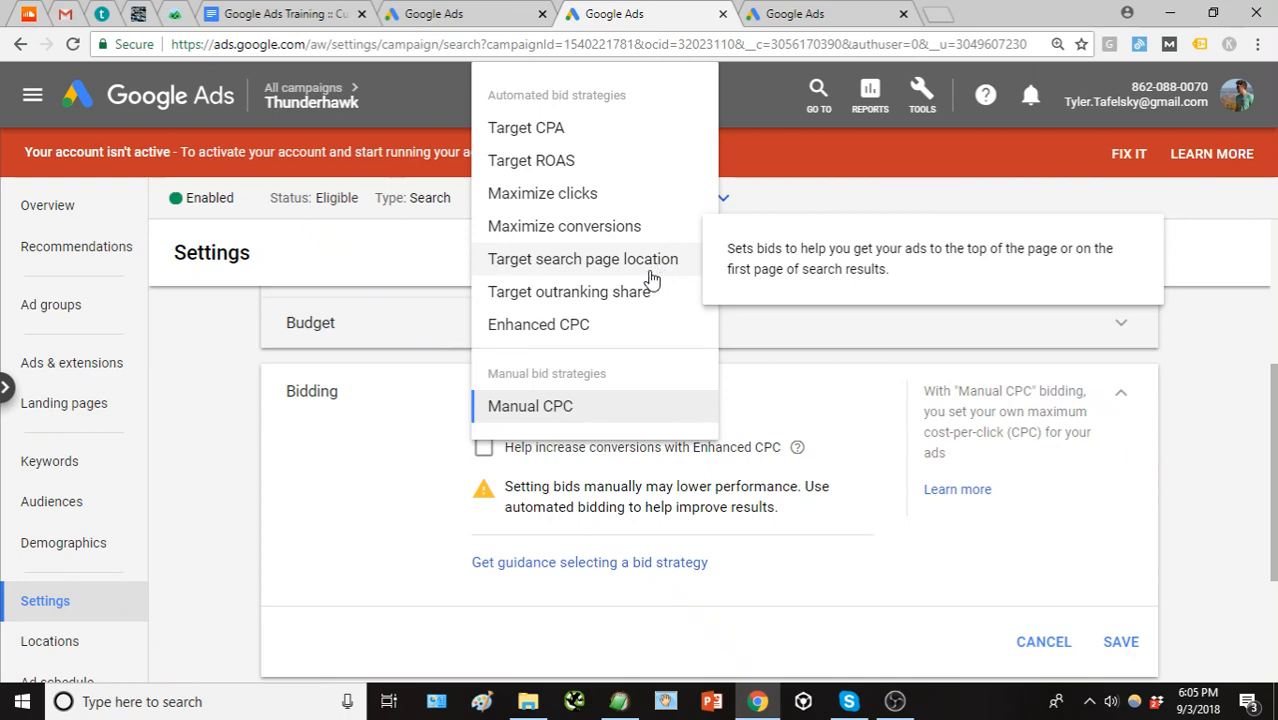
click(646, 266)
scroll(787, 435, down, 1)
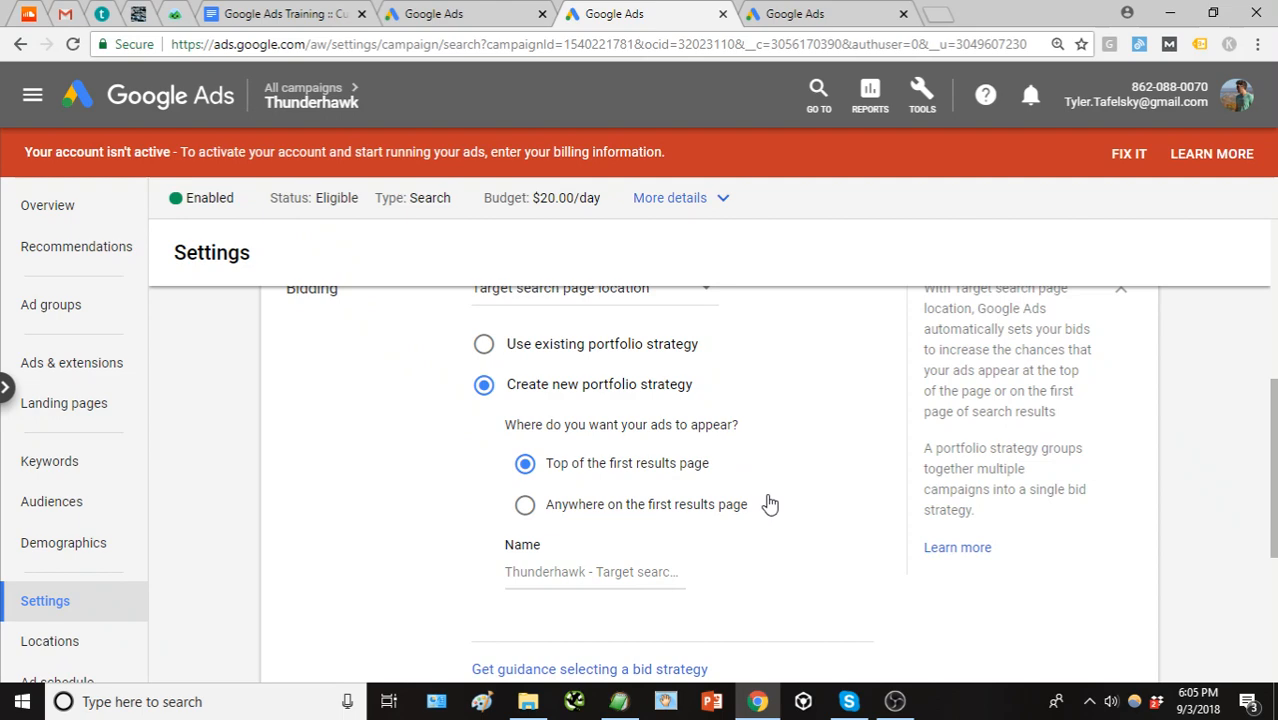
scroll(727, 476, up, 1)
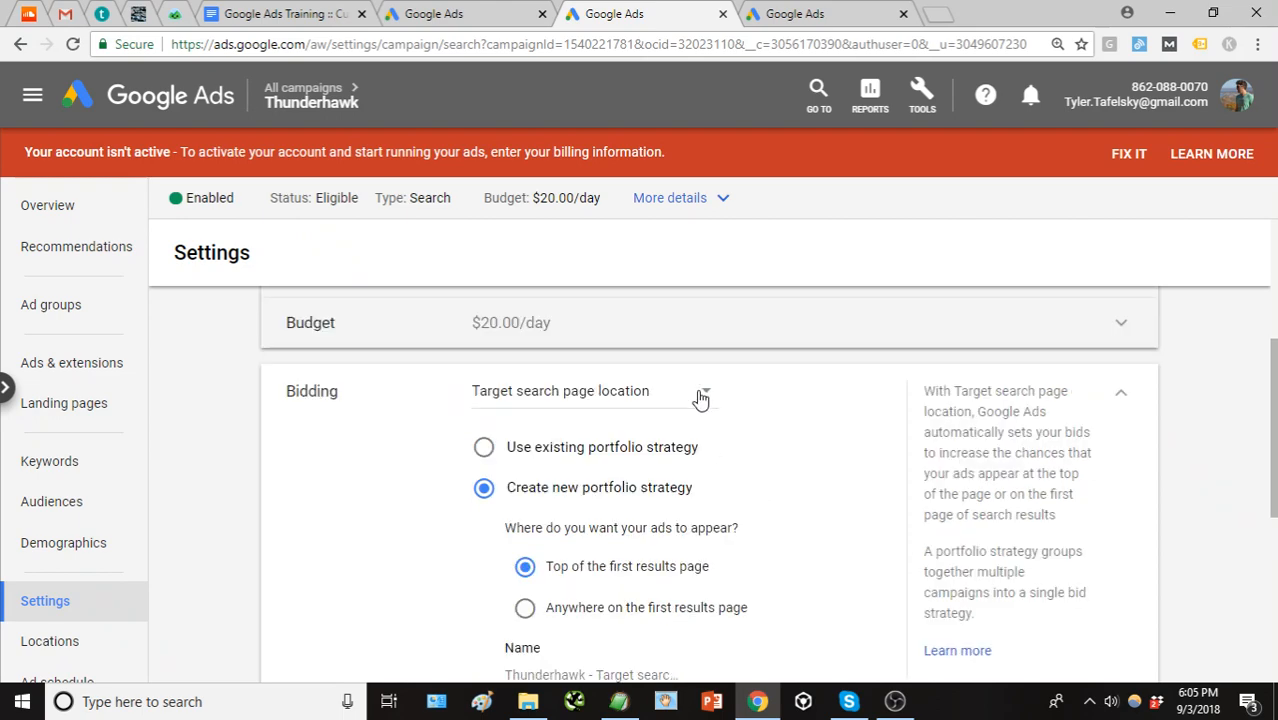
Compare the descriptions of Enhanced CPC and Target outranking share, and select Target outranking share as the bid strategy.
click(698, 395)
mouse_move(641, 272)
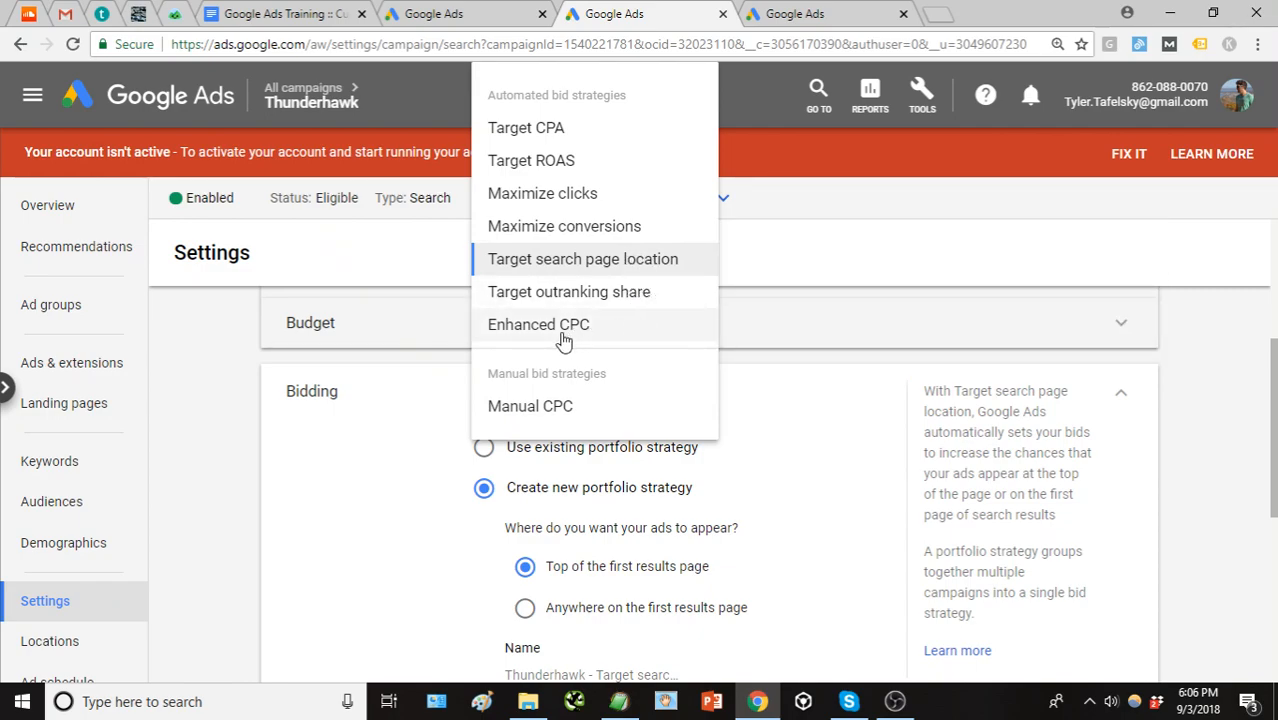
mouse_move(567, 337)
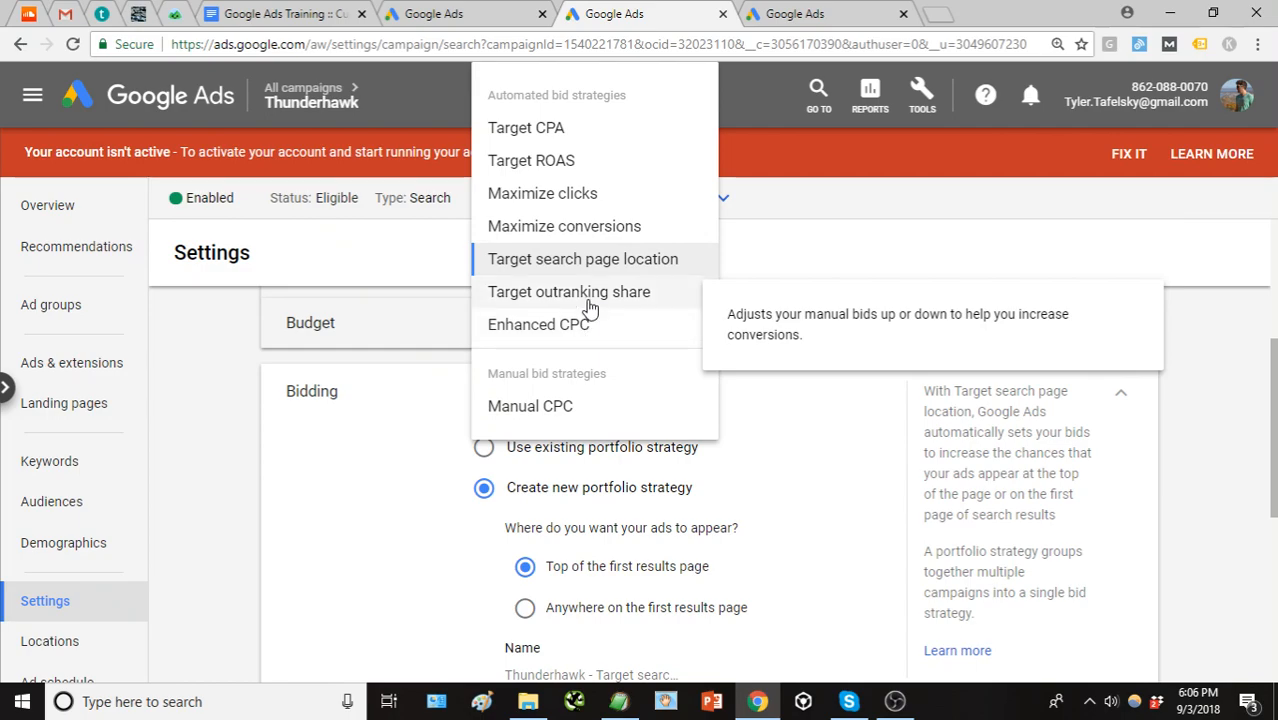
mouse_move(589, 309)
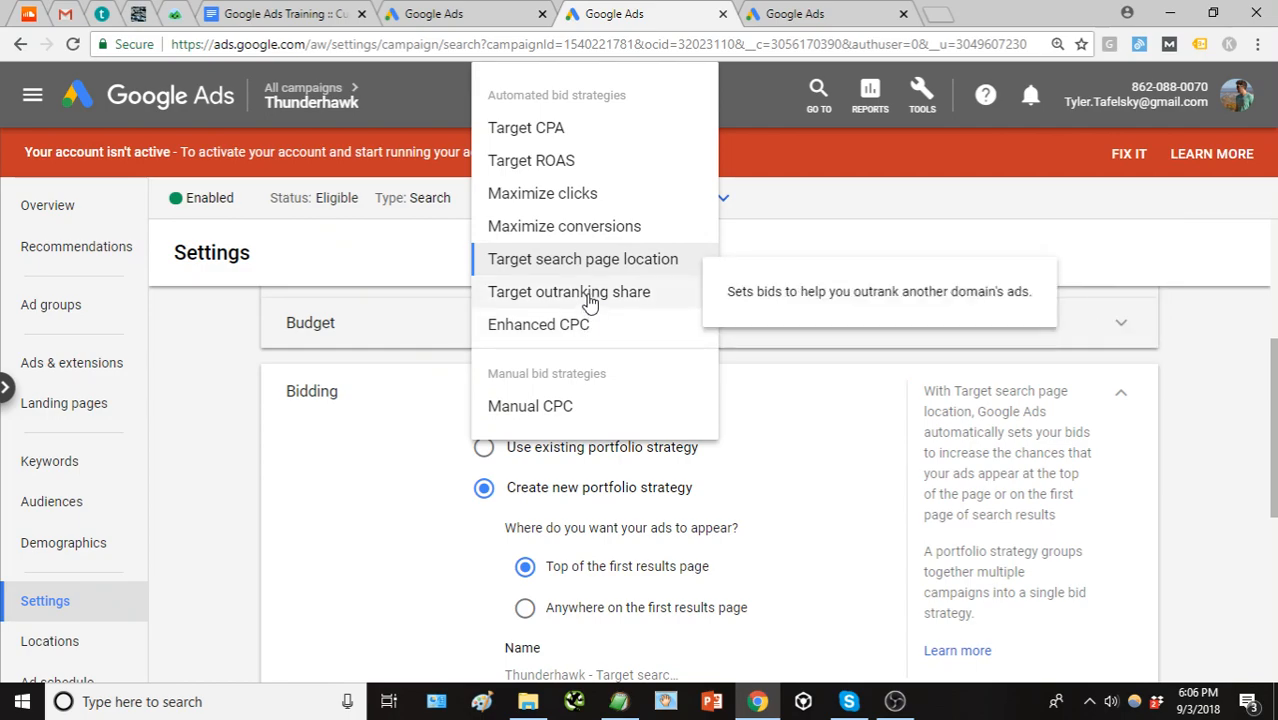
click(589, 306)
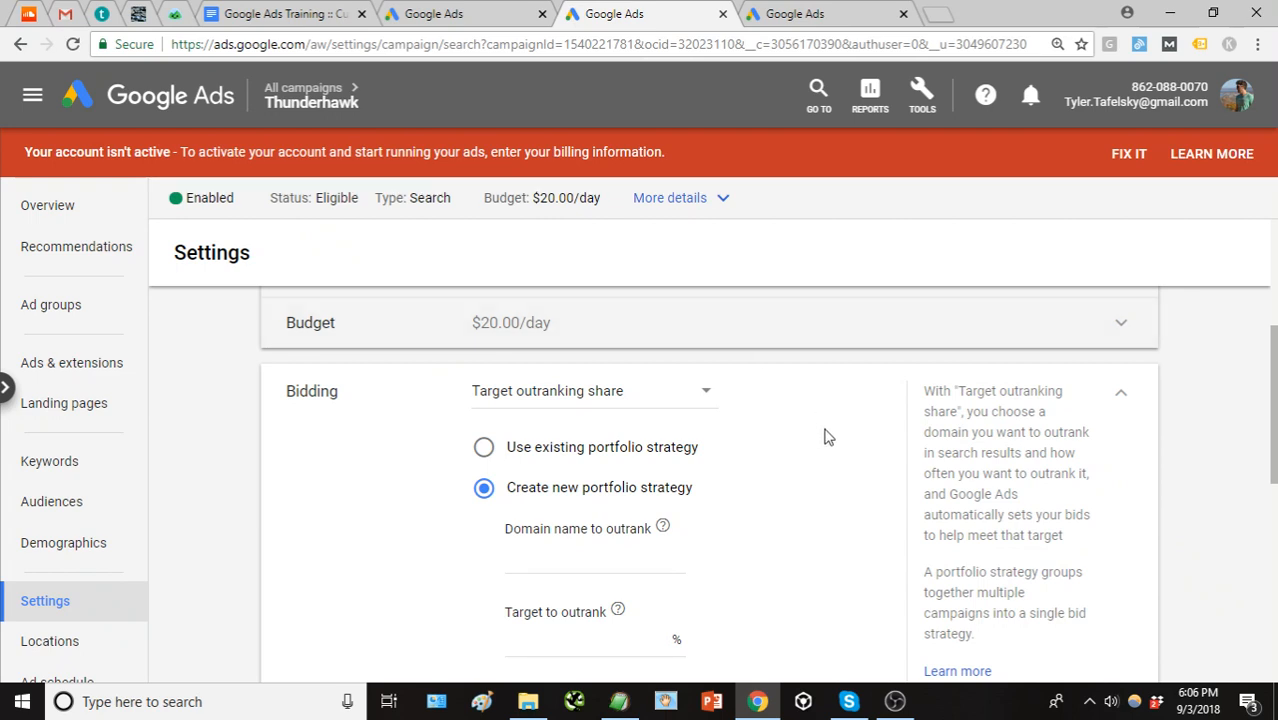
Examine the Target outranking share settings for a new portfolio strategy: domain name to outrank, target to outrank and maximum bid limit.
scroll(828, 437, down, 1)
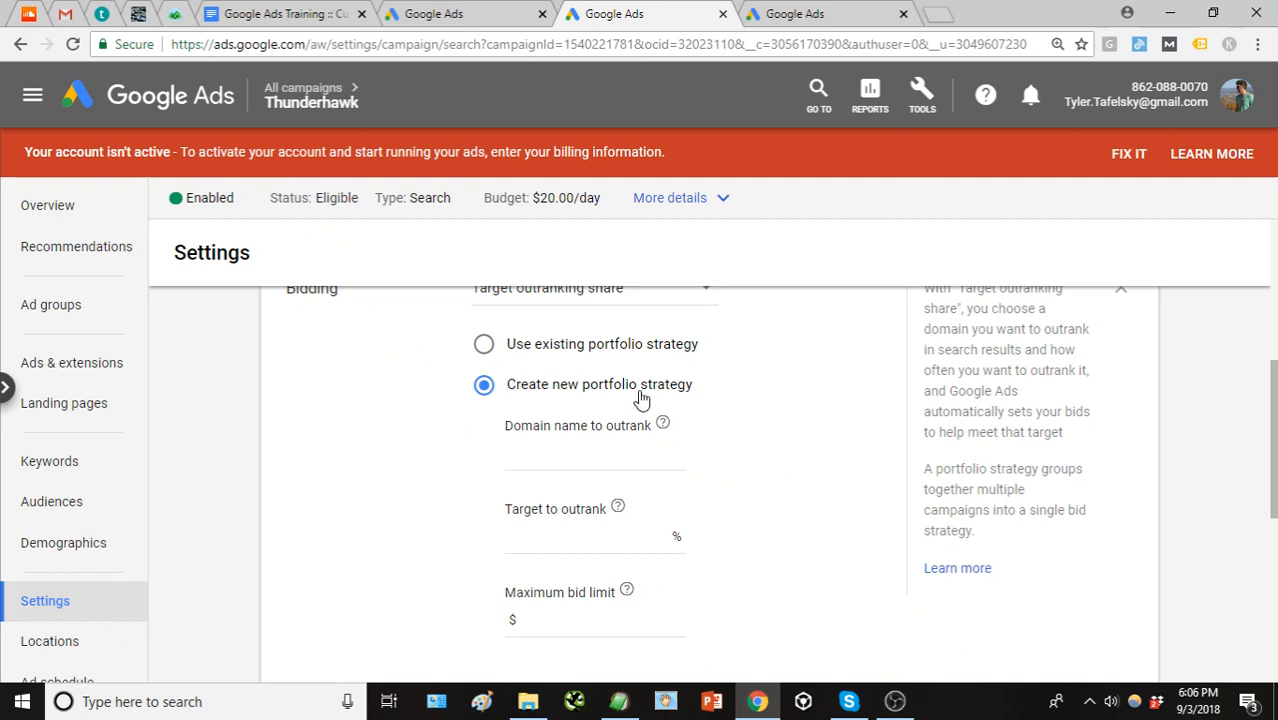
click(515, 450)
scroll(672, 465, down, 1)
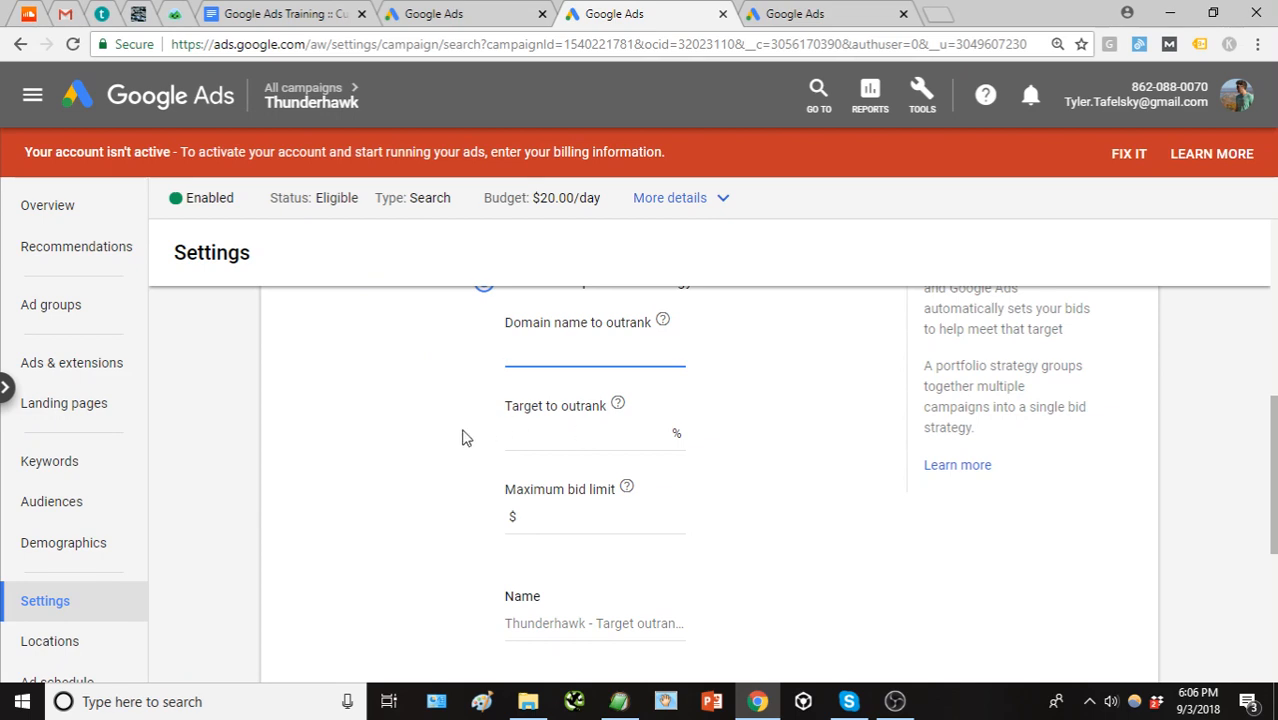
scroll(470, 440, up, 1)
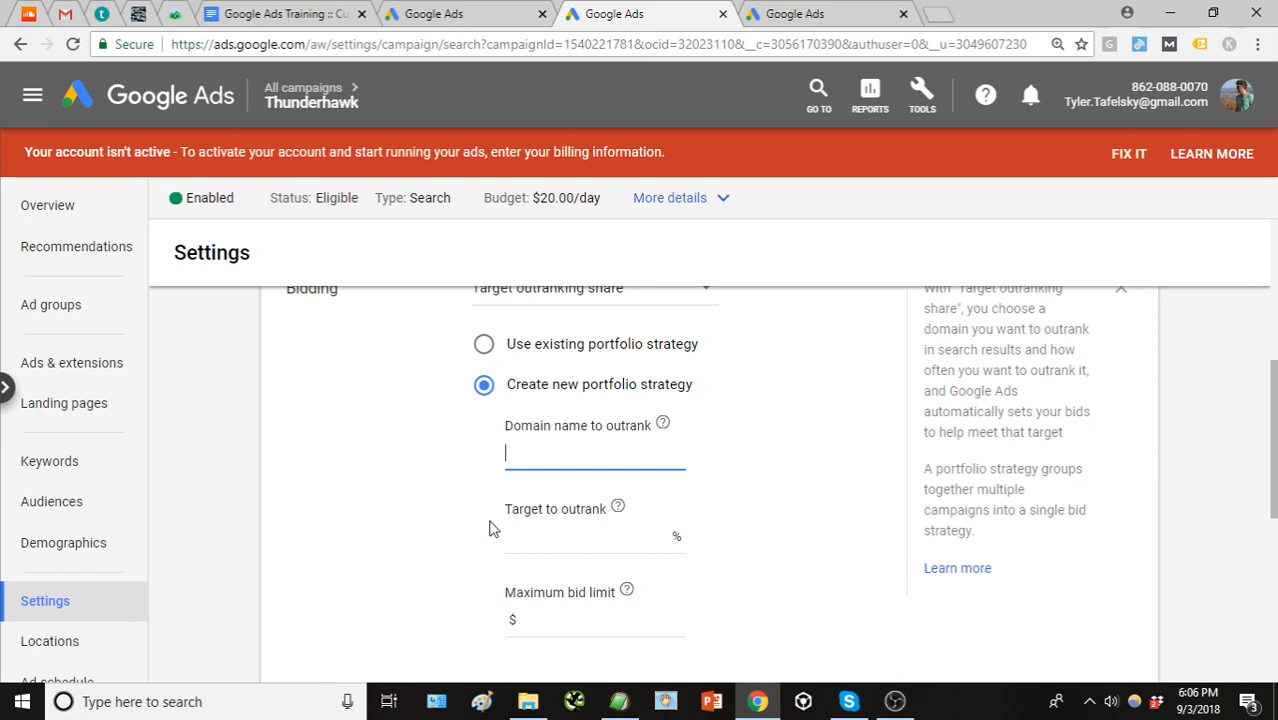
click(605, 538)
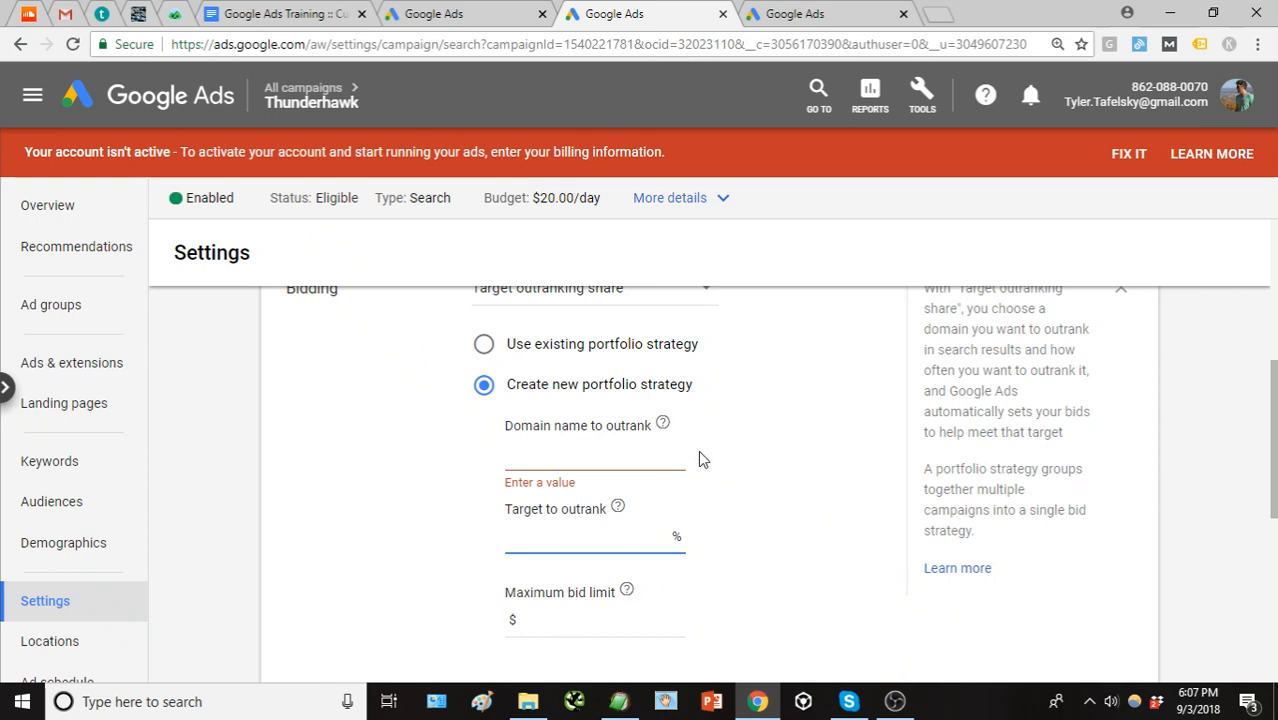
scroll(698, 457, up, 1)
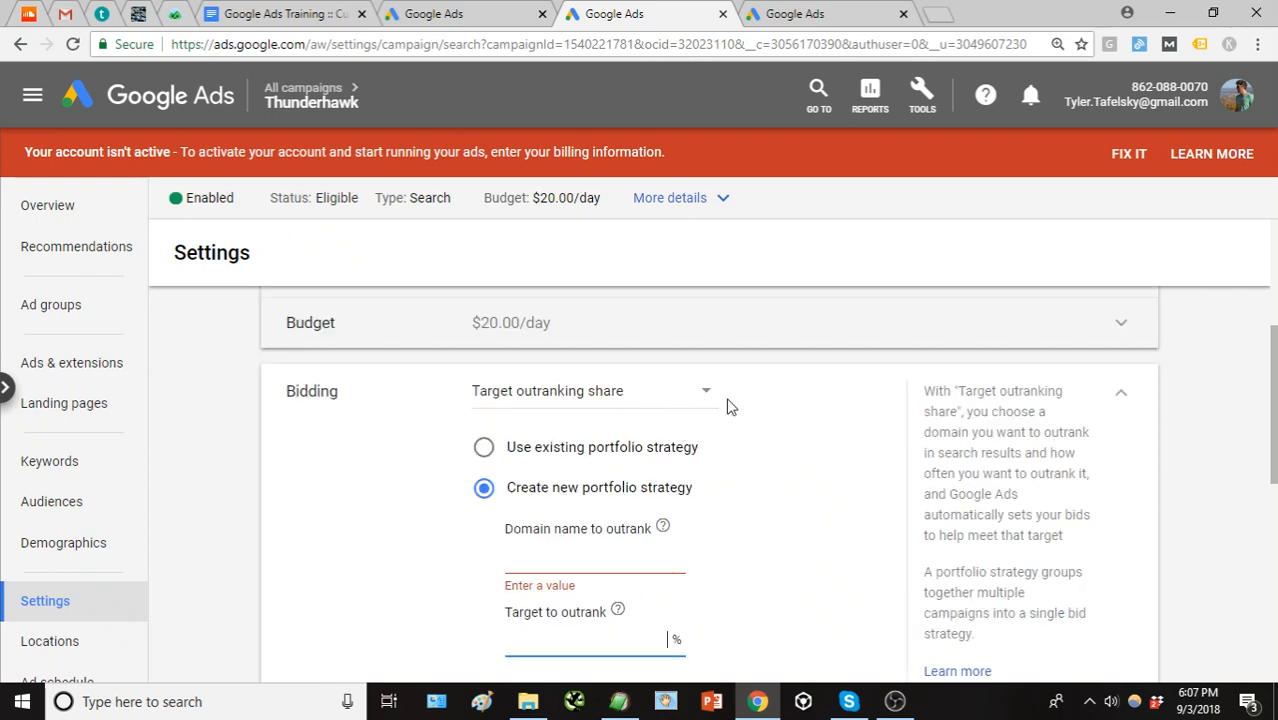
scroll(766, 457, down, 1)
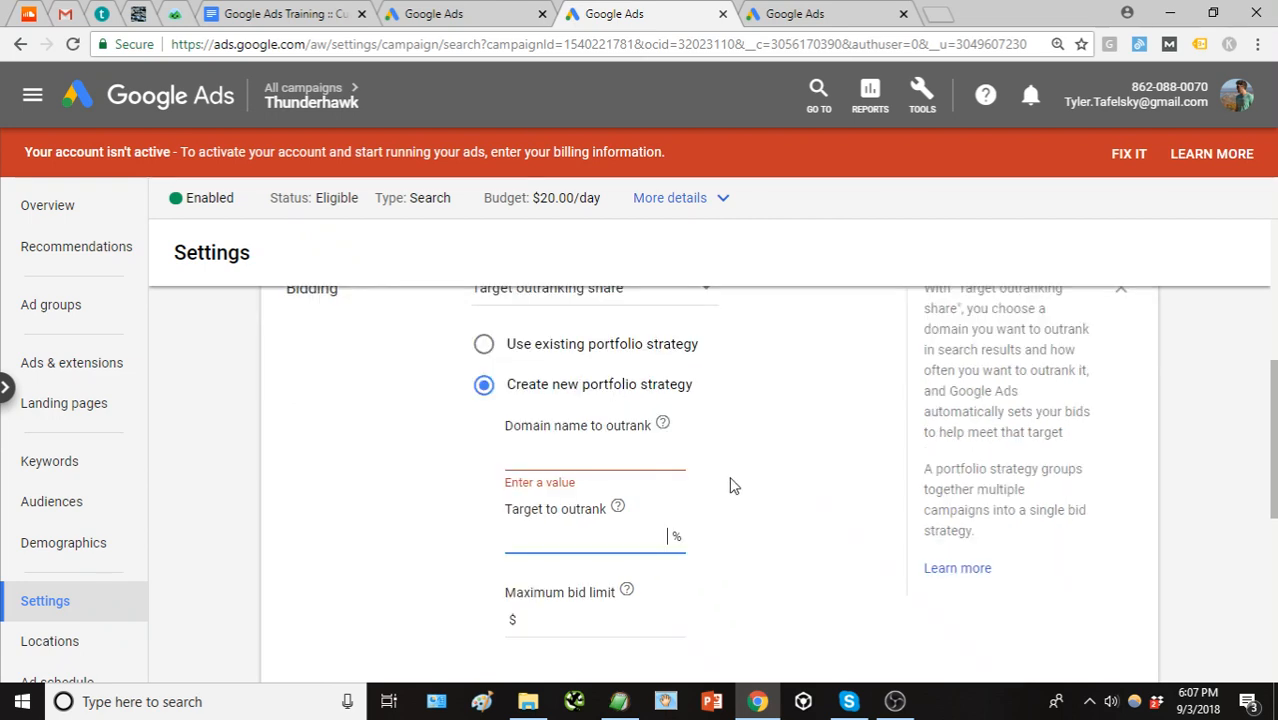
scroll(560, 565, down, 1)
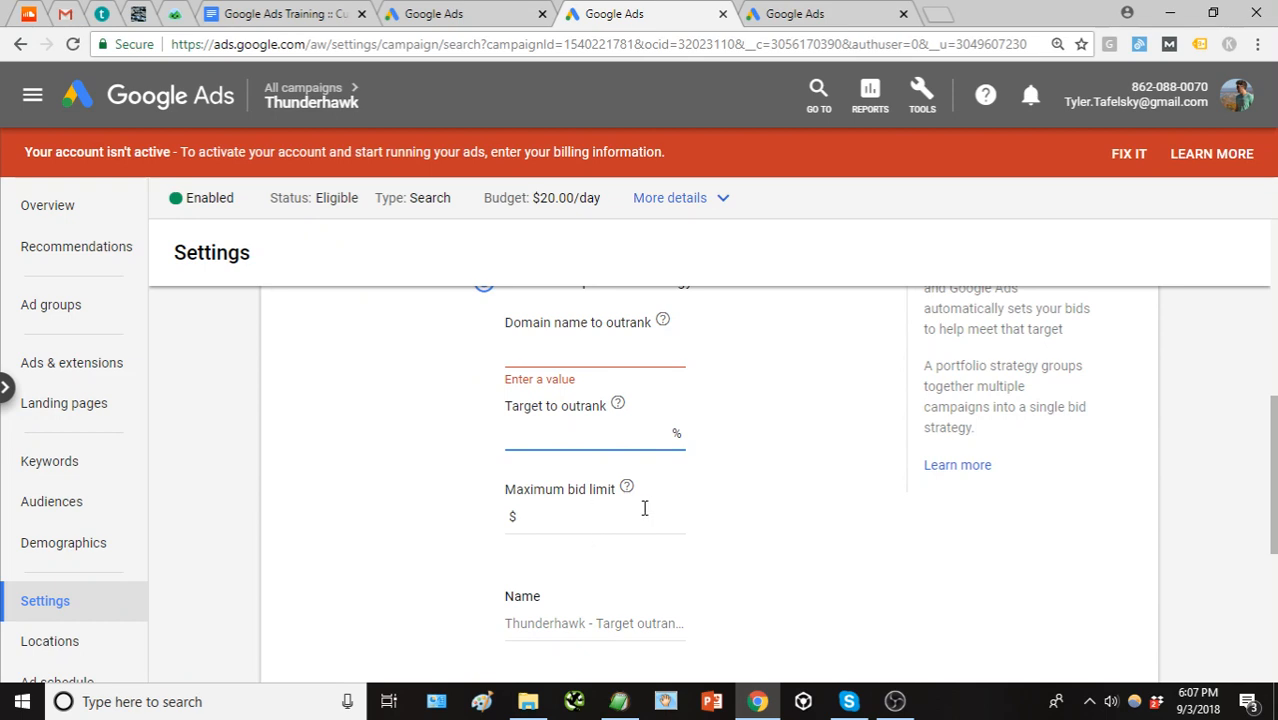
scroll(738, 462, up, 1)
scroll(729, 453, up, 2)
scroll(702, 466, down, 1)
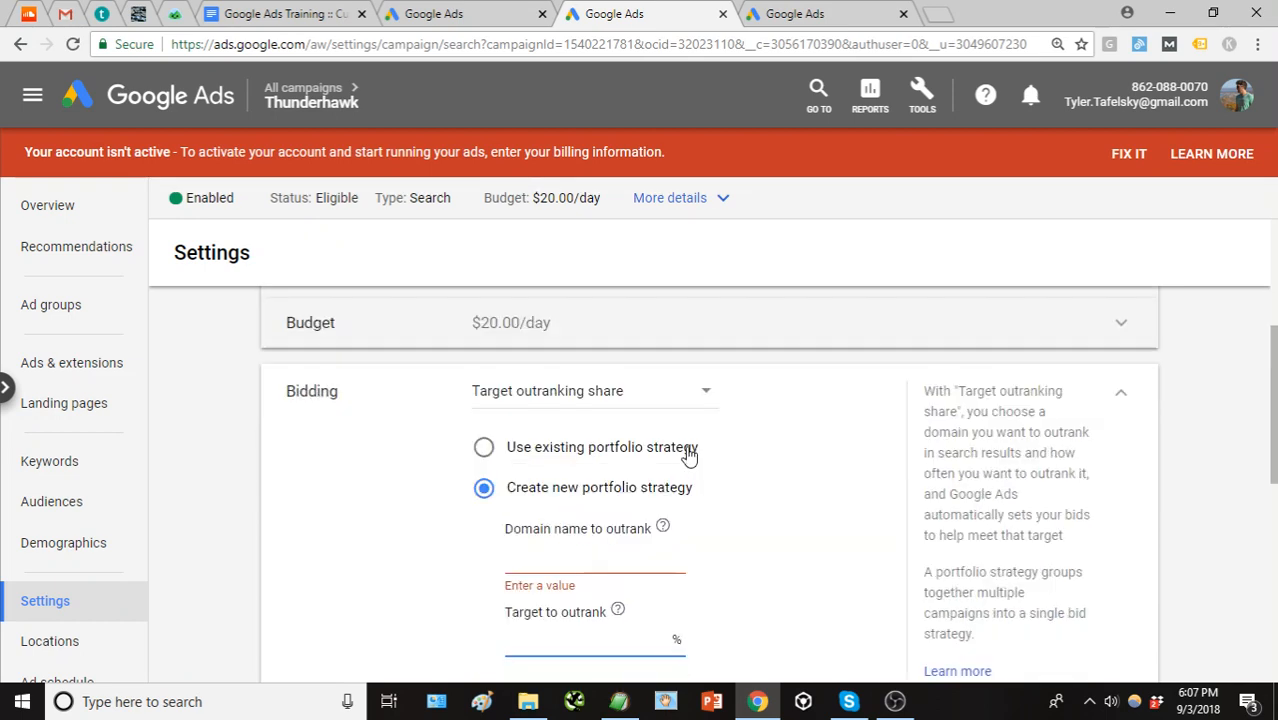
Change the bid strategy to Enhanced CPC and review its description and portfolio strategy options.
click(698, 401)
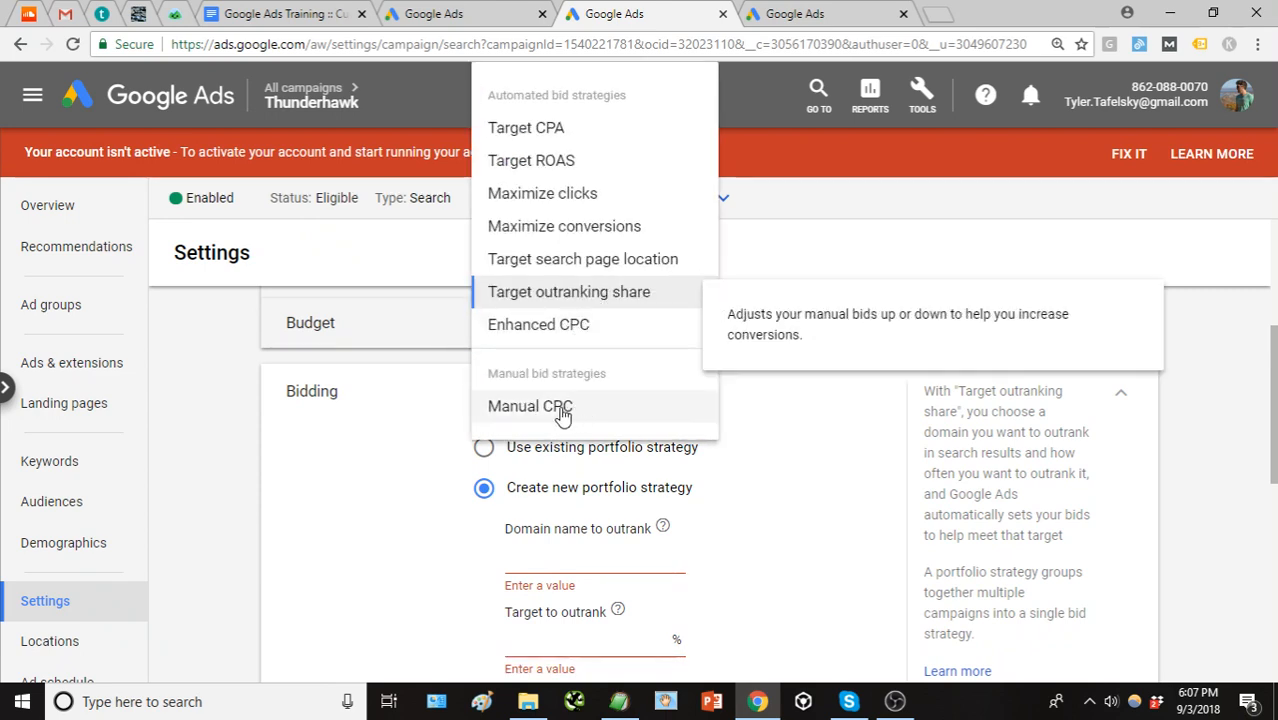
click(554, 330)
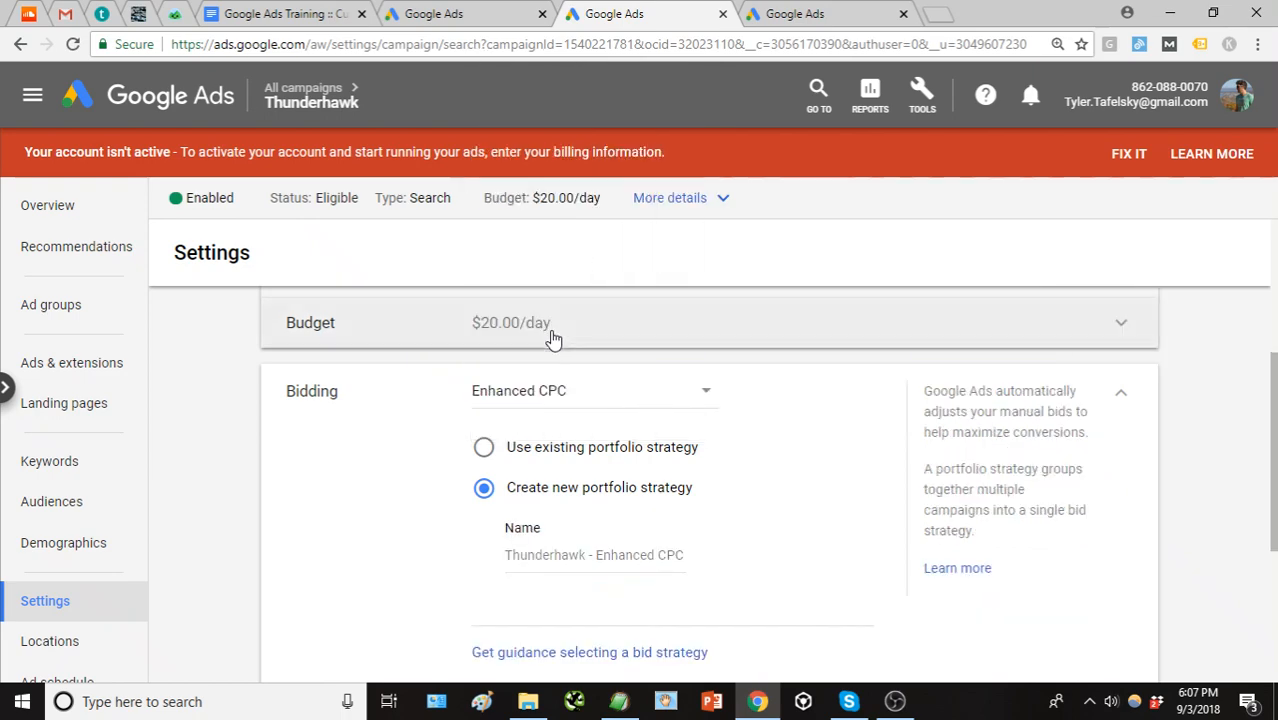
click(690, 402)
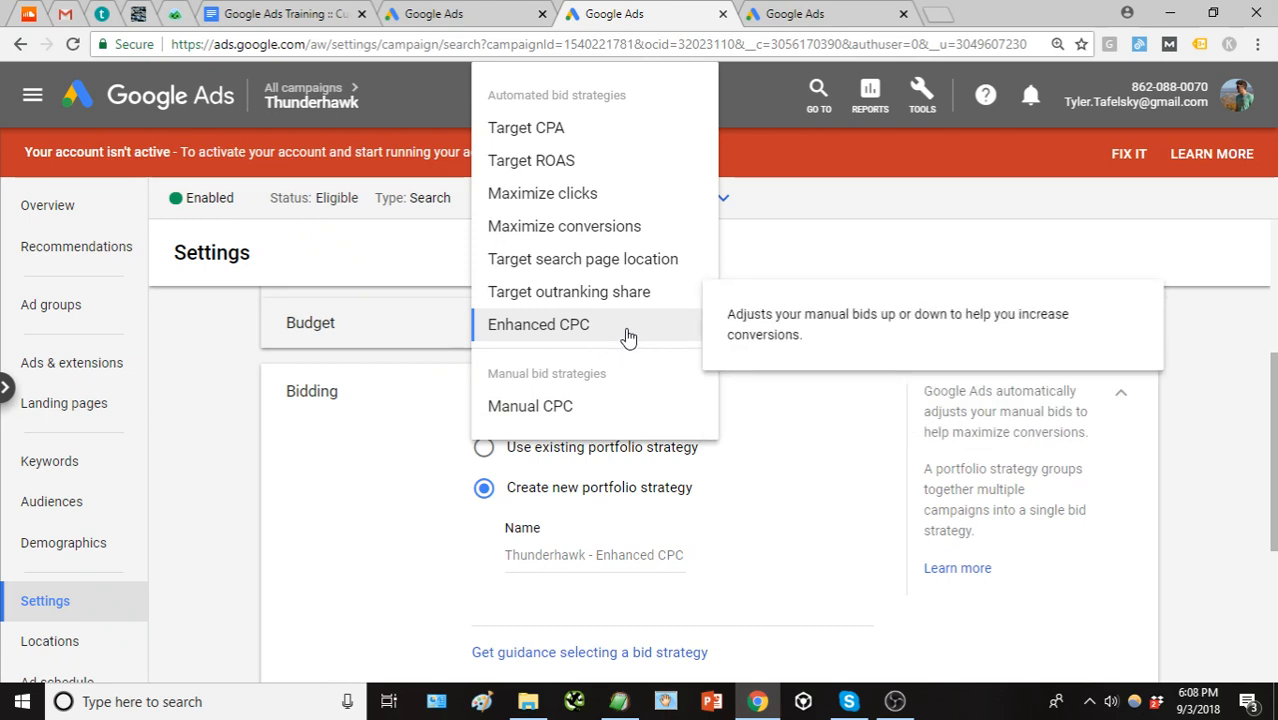
click(225, 378)
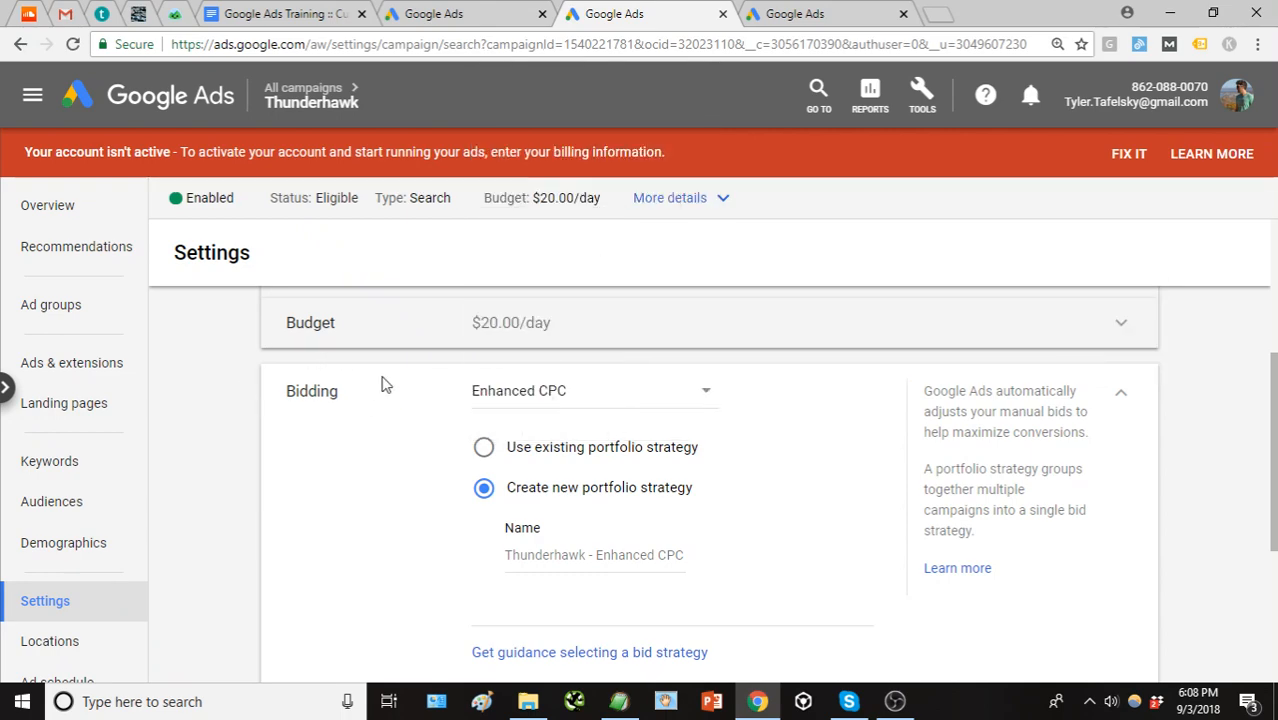
scroll(385, 405, down, 1)
scroll(440, 395, up, 1)
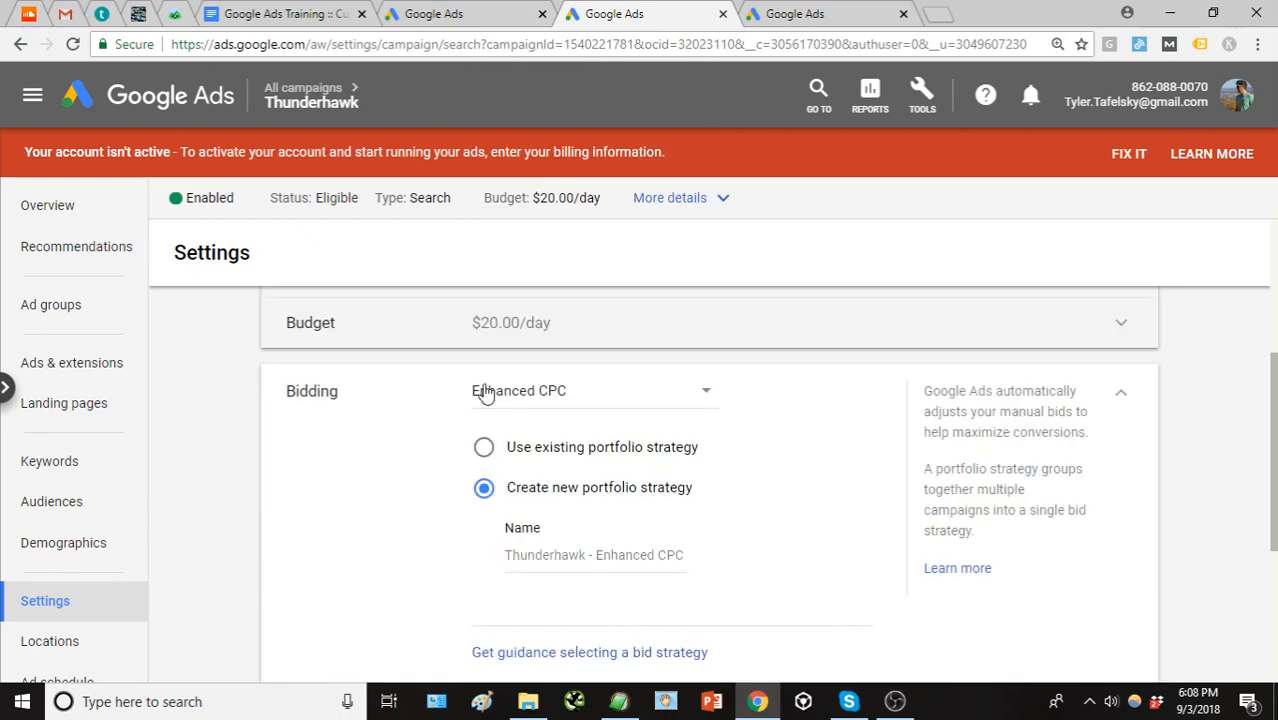
Set the Thunderhawk campaign's bid strategy to Manual CPC without Enhanced CPC and save the bidding setting.
click(580, 391)
click(572, 416)
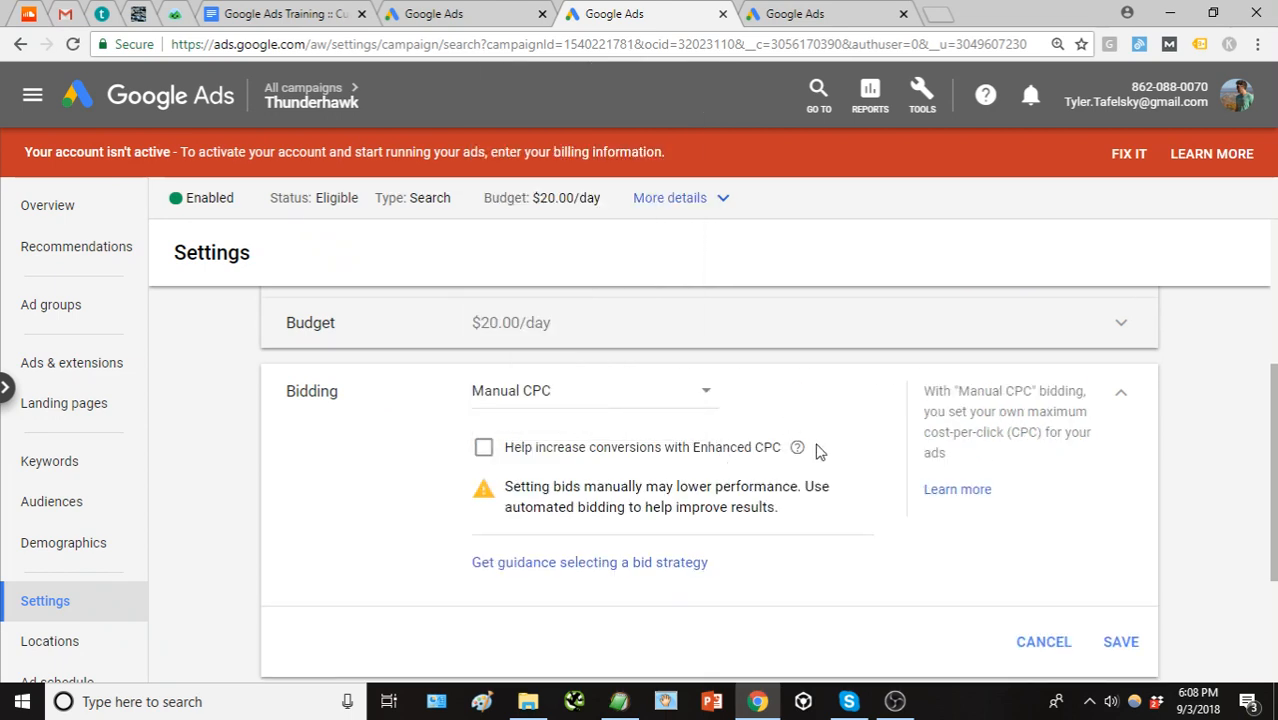
scroll(845, 440, down, 1)
click(1100, 545)
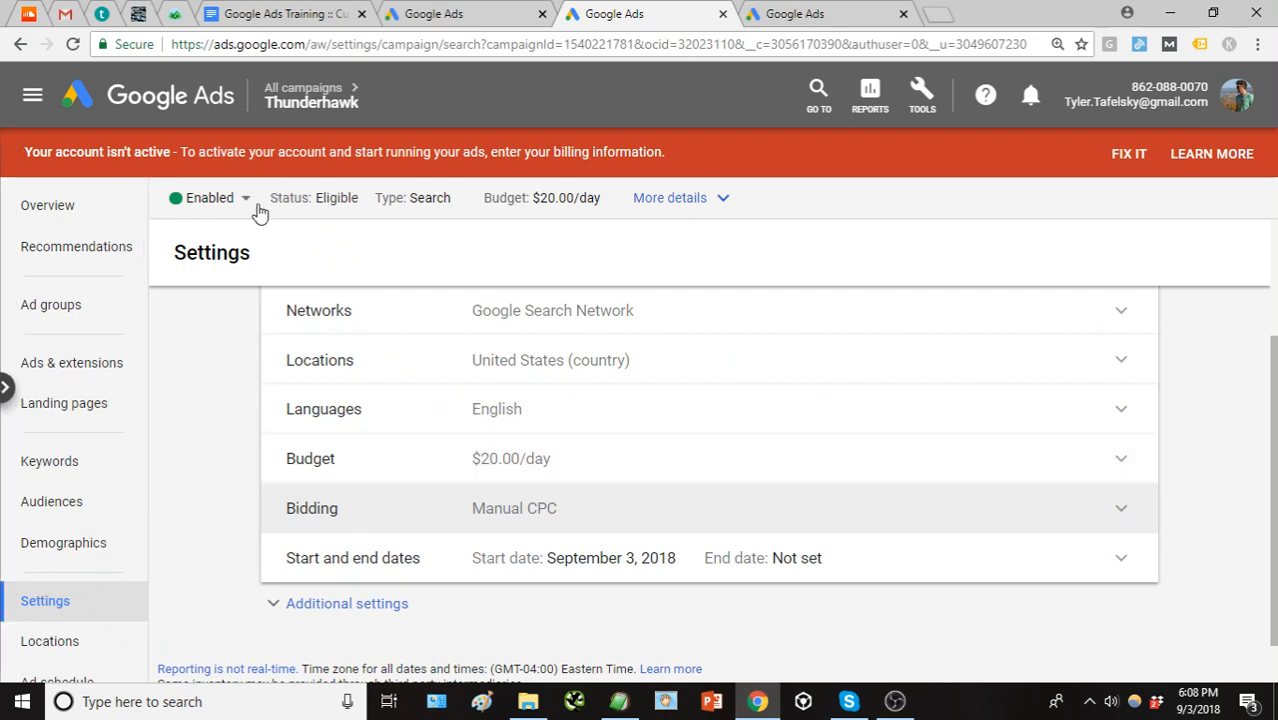
Open the Gravel Grinder ad group from the Thunderhawk campaign's keywords and check its negative keywords.
click(66, 472)
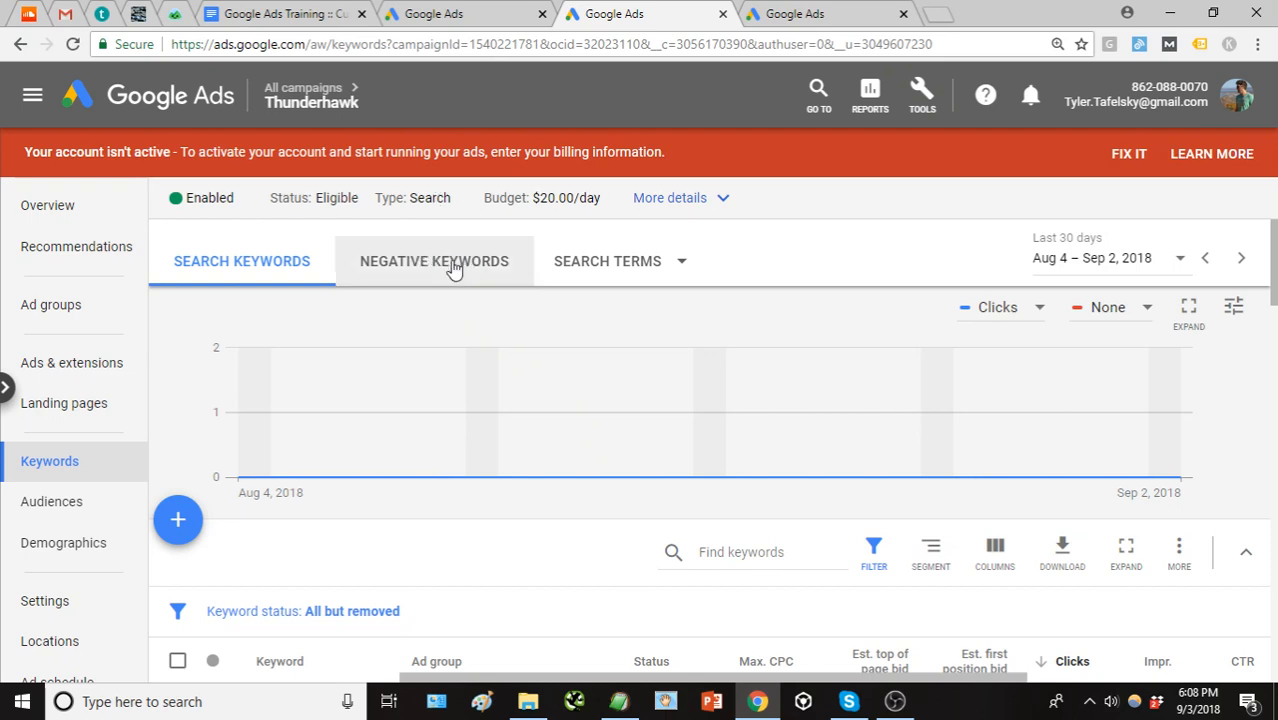
scroll(453, 268, down, 1)
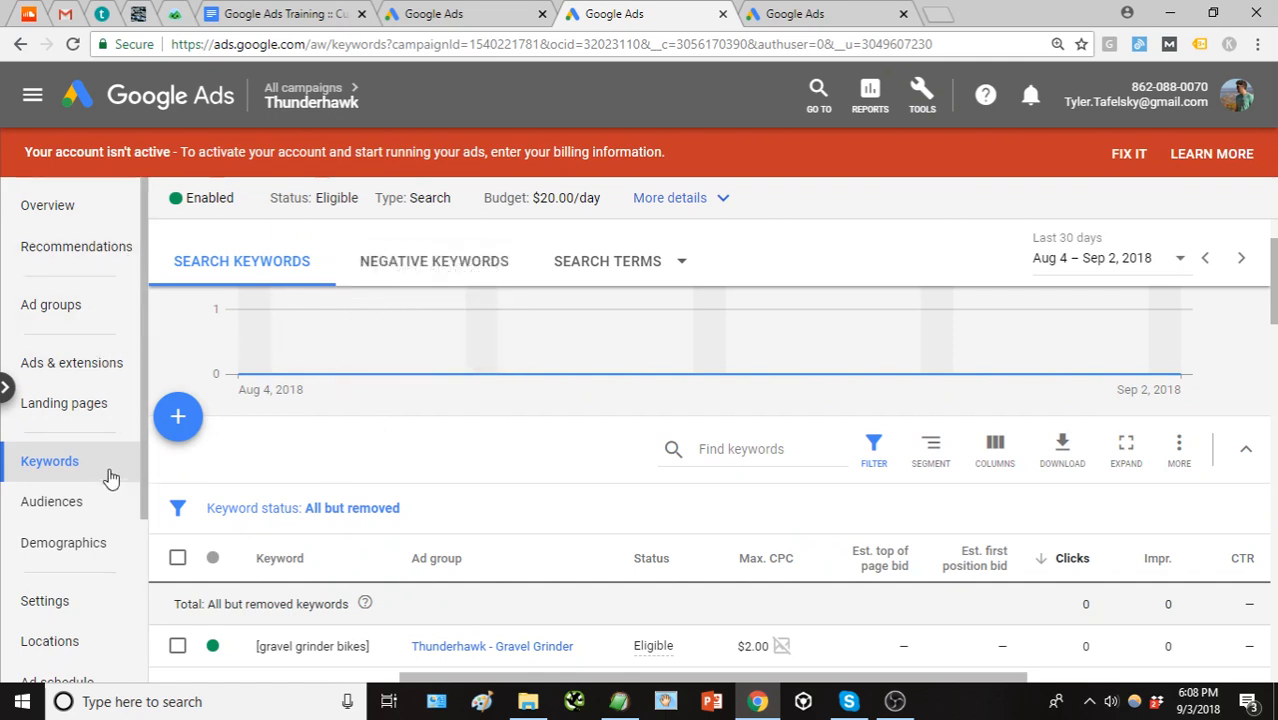
scroll(451, 526, down, 1)
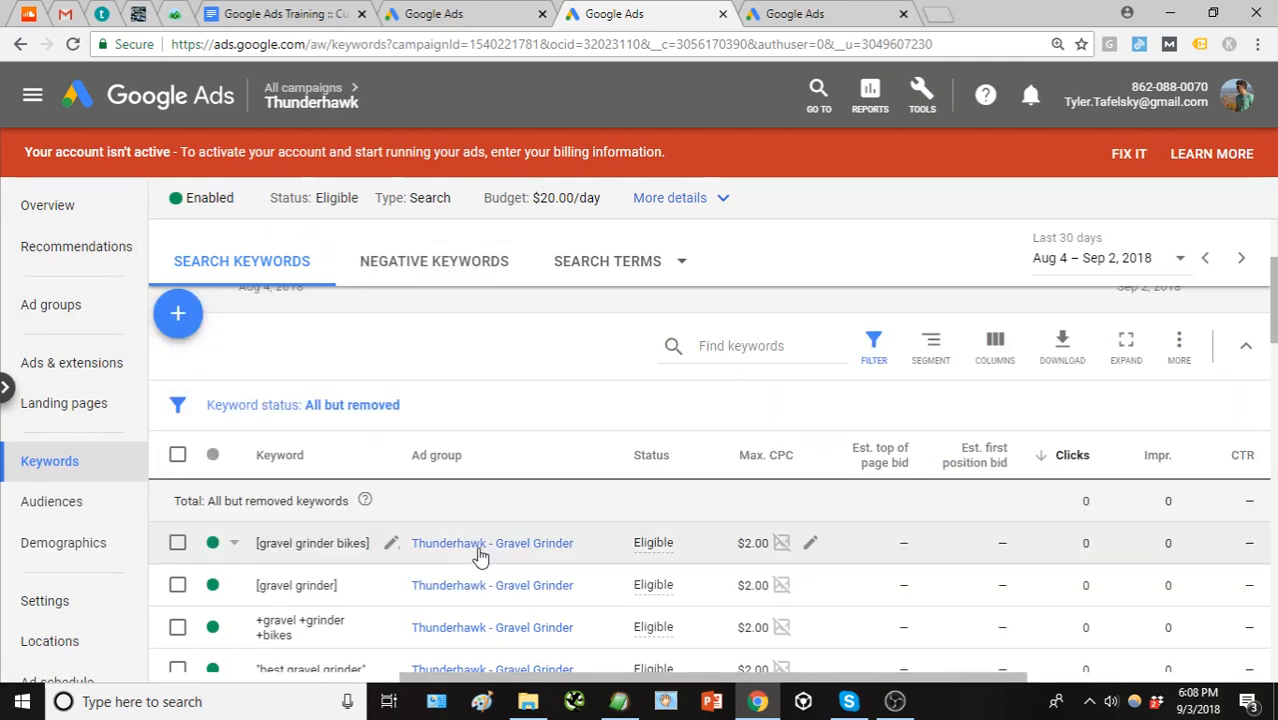
click(480, 557)
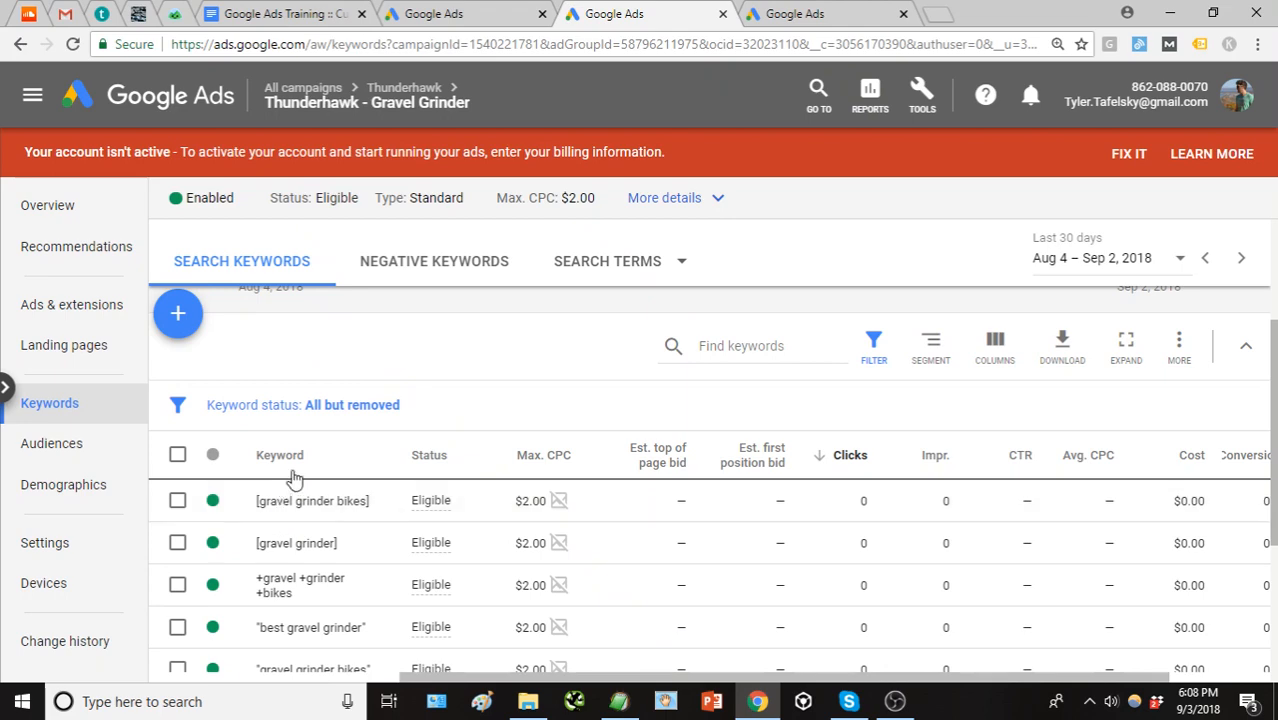
click(452, 274)
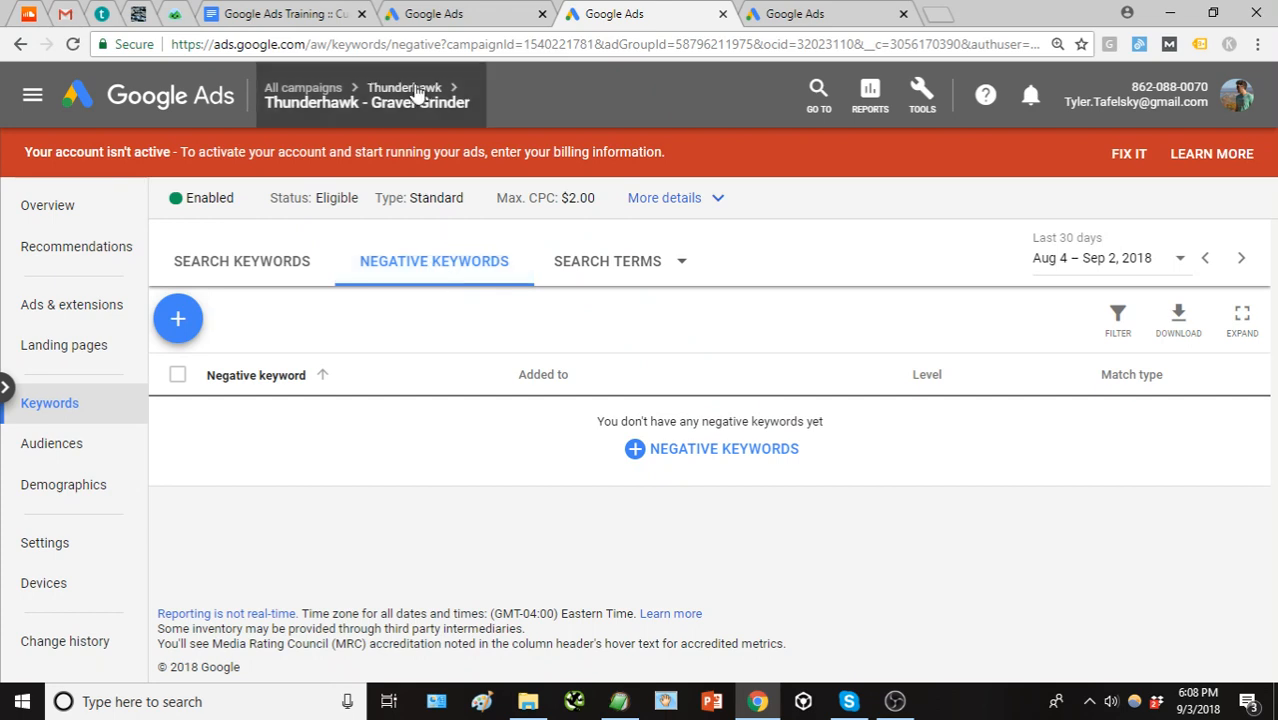
Go back to all campaigns, open the Frank campaign and view its negative keywords.
mouse_move(416, 92)
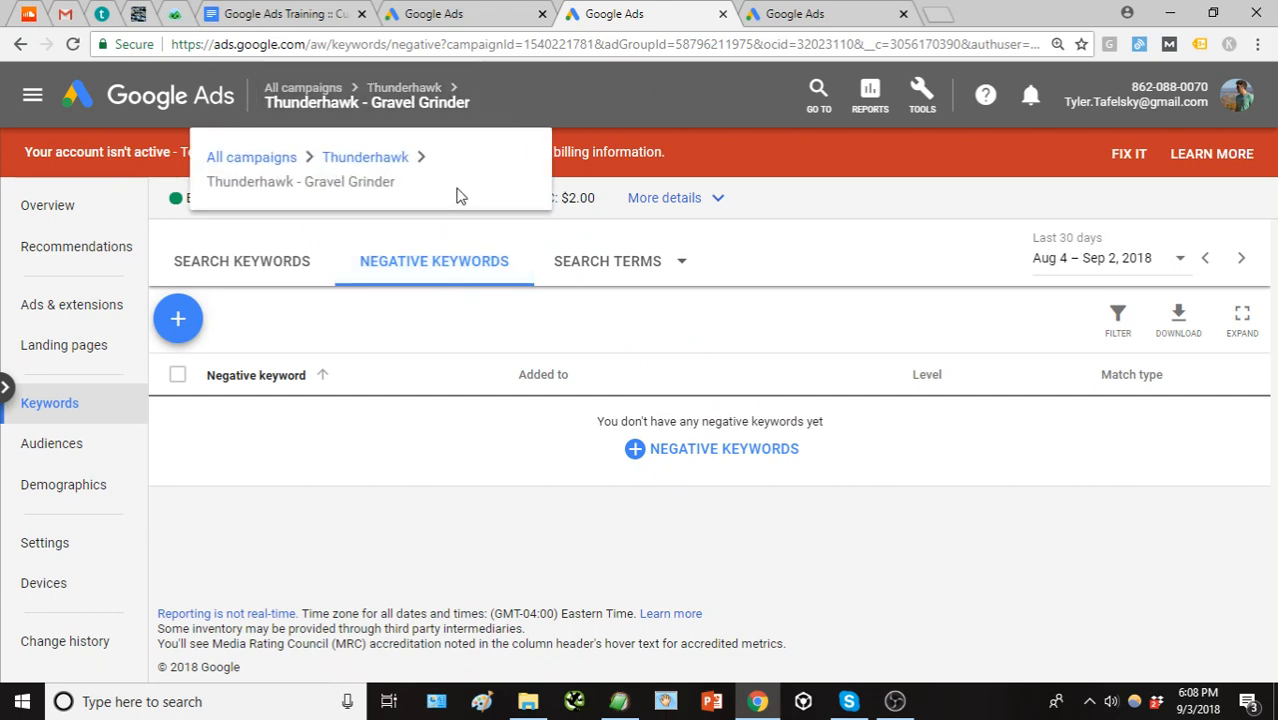
click(318, 90)
scroll(322, 518, down, 2)
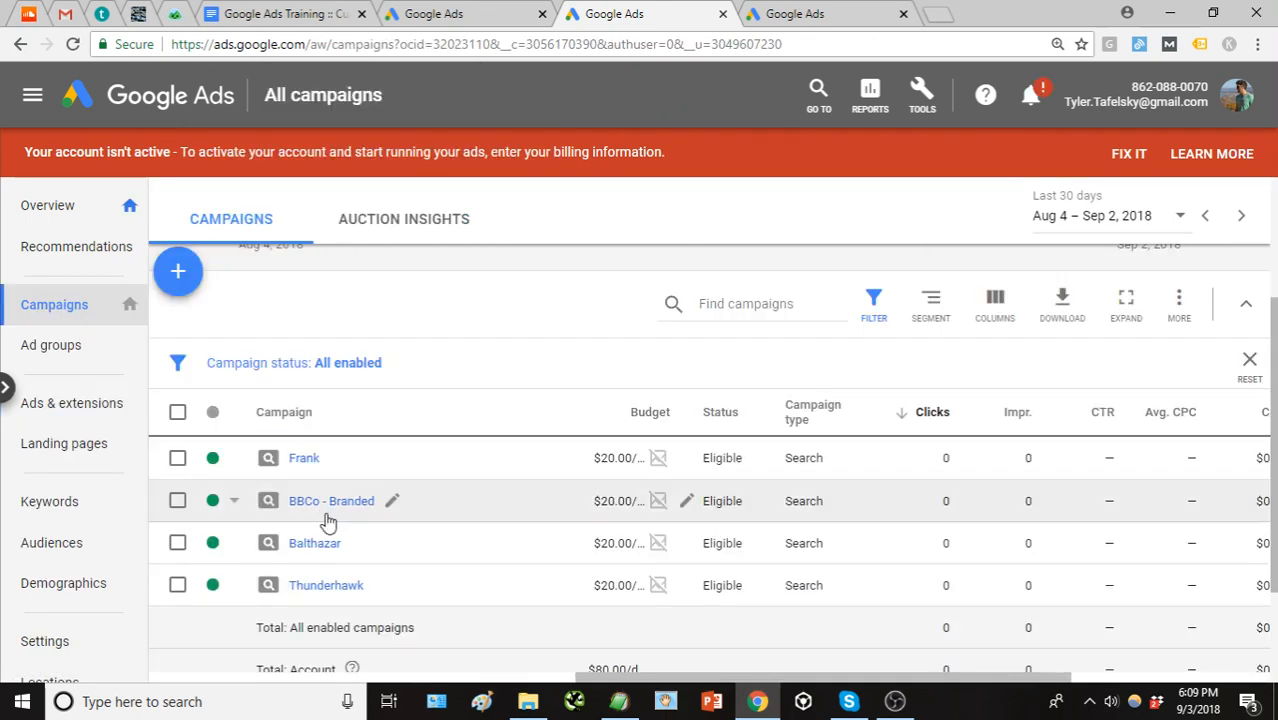
click(304, 458)
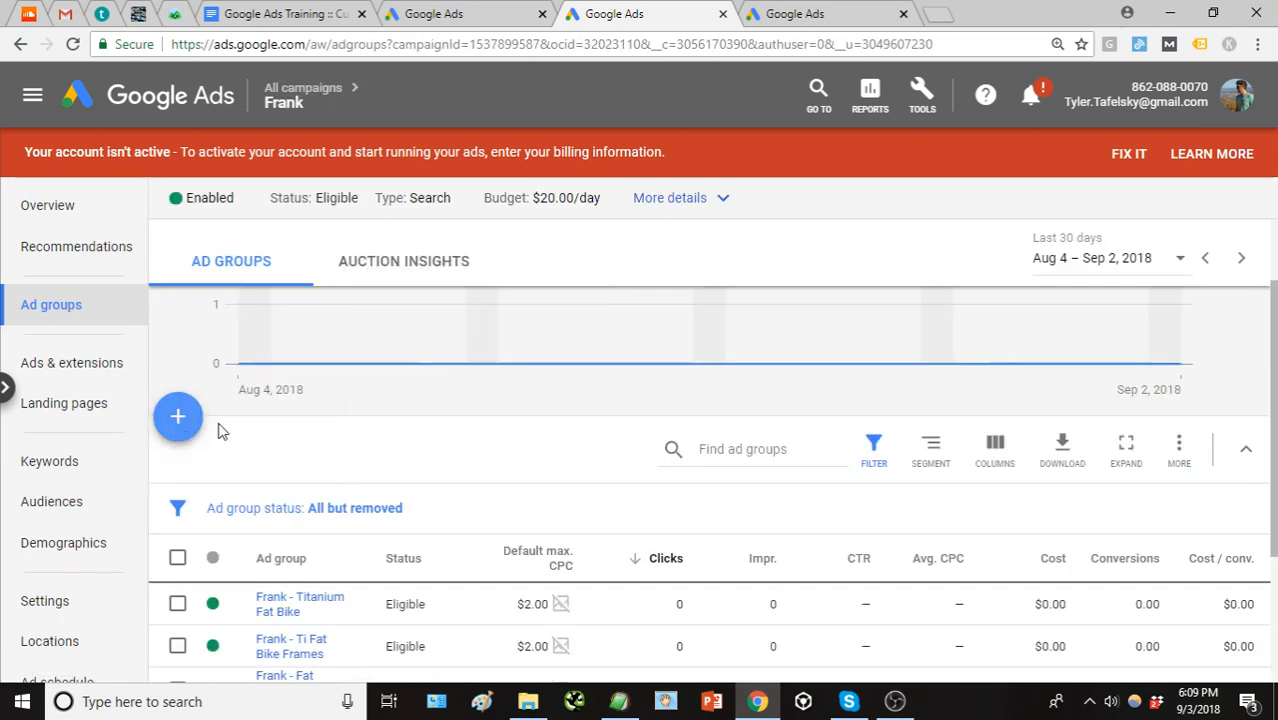
click(60, 458)
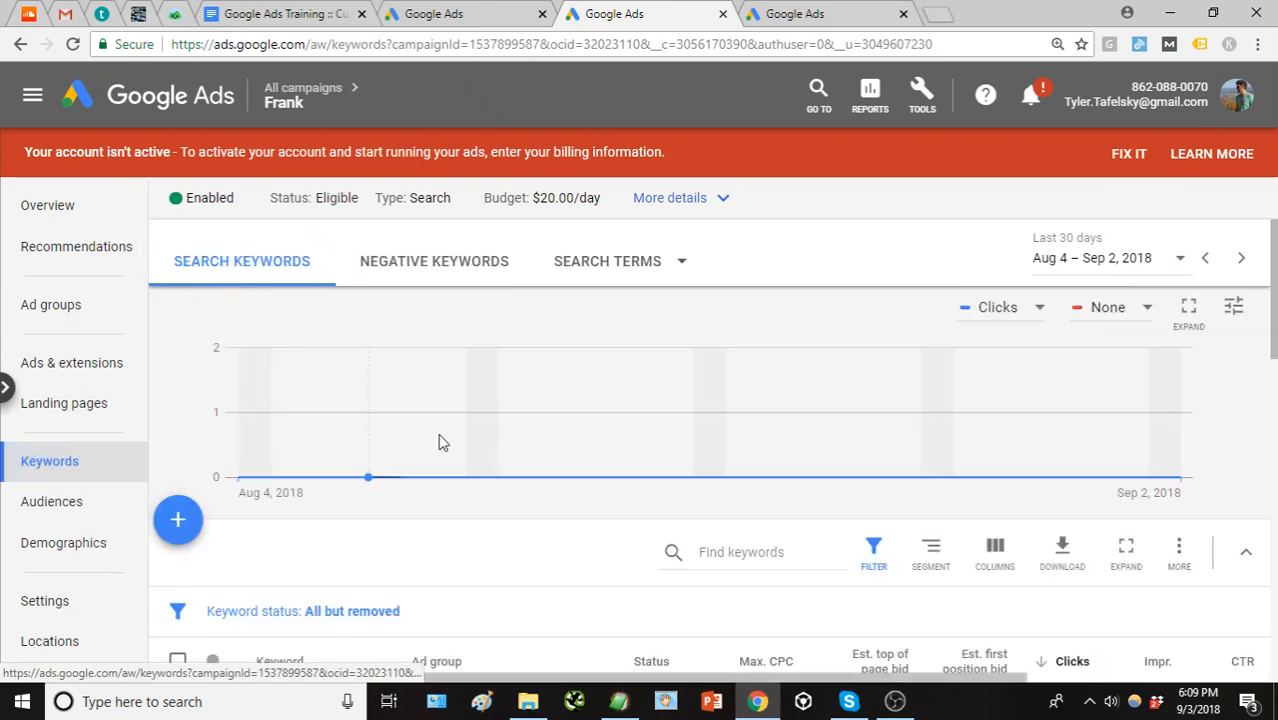
click(414, 268)
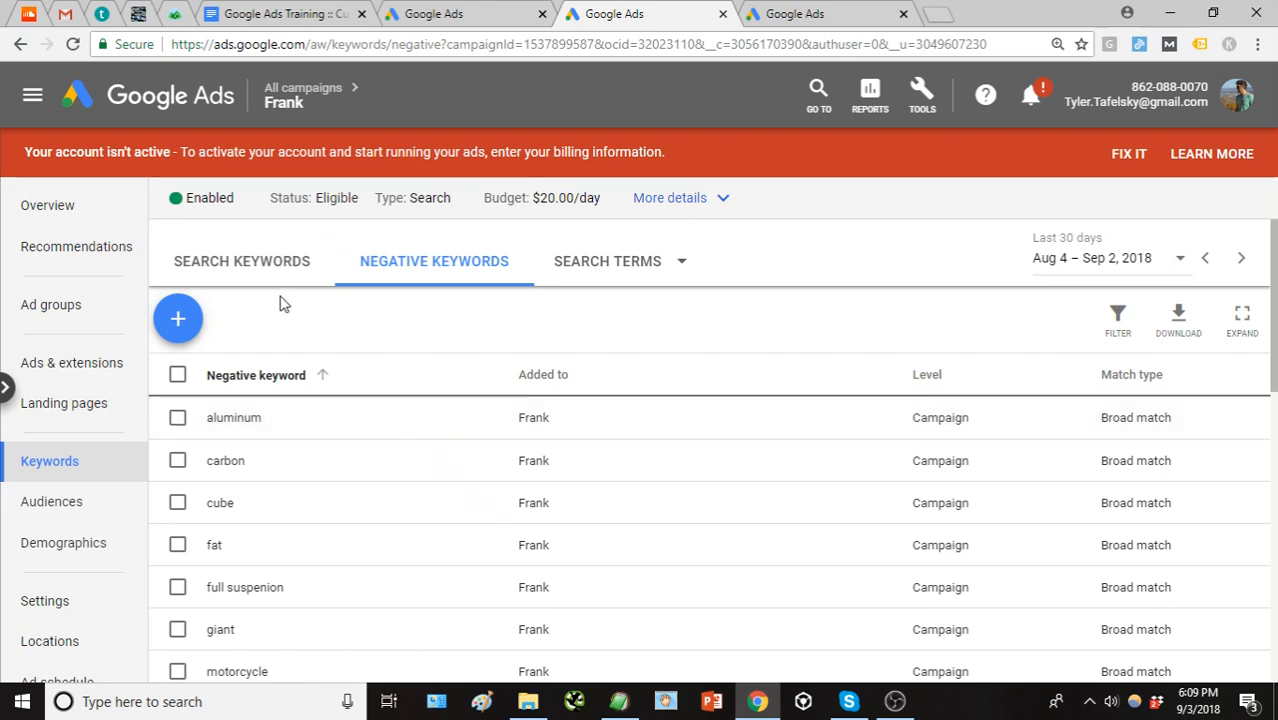
Review the Frank campaign's search keywords across its Titanium Fat Bike and Fat Bikepacking Bike ad groups.
click(284, 262)
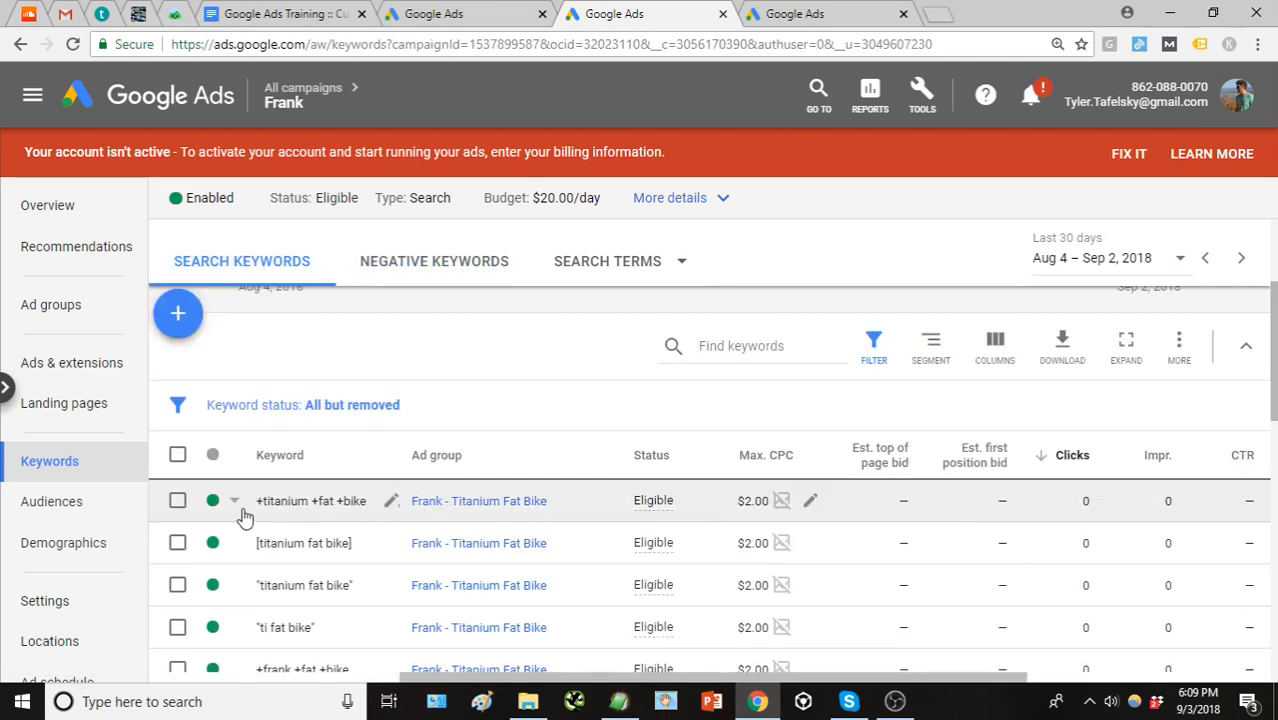
scroll(298, 514, down, 10)
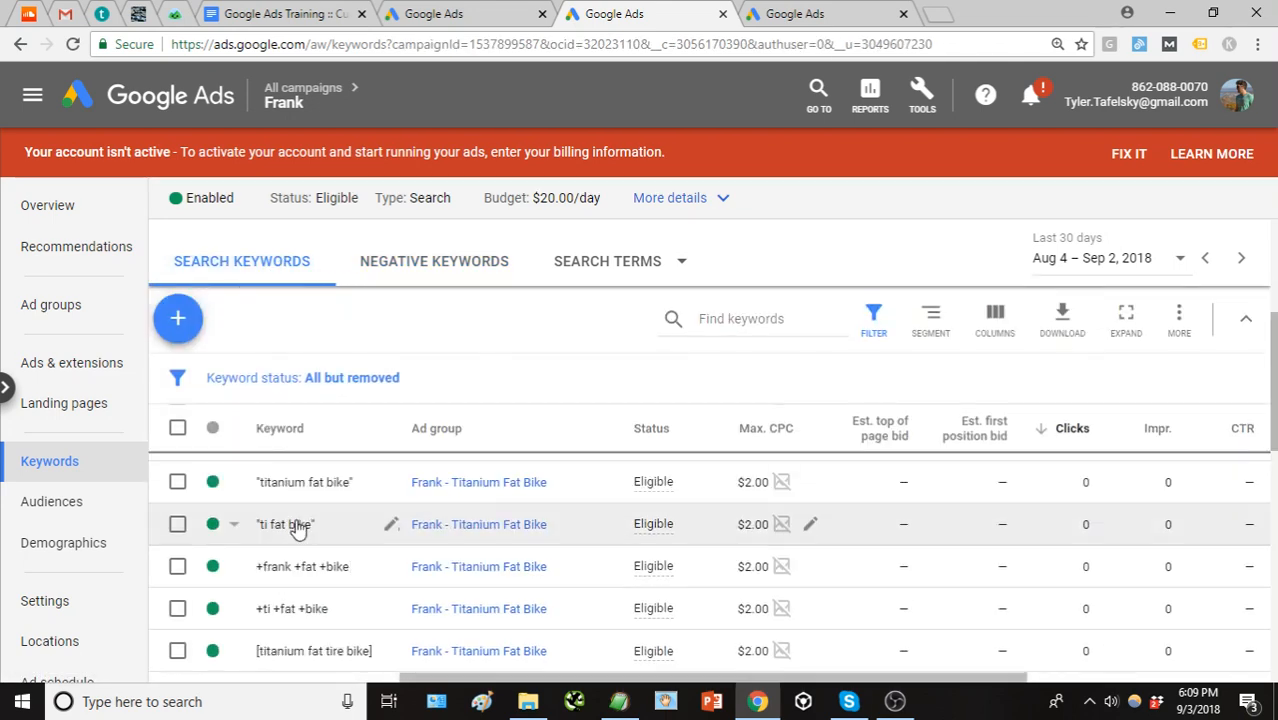
scroll(303, 527, down, 2)
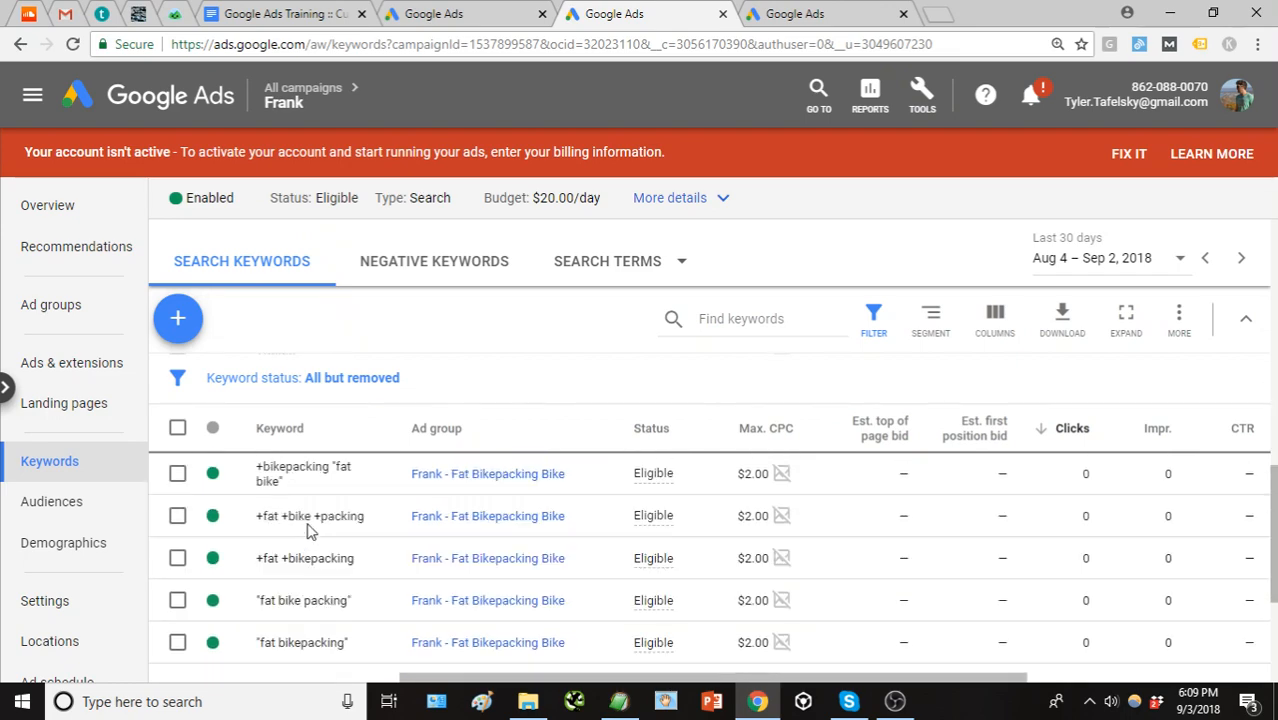
scroll(312, 535, up, 1)
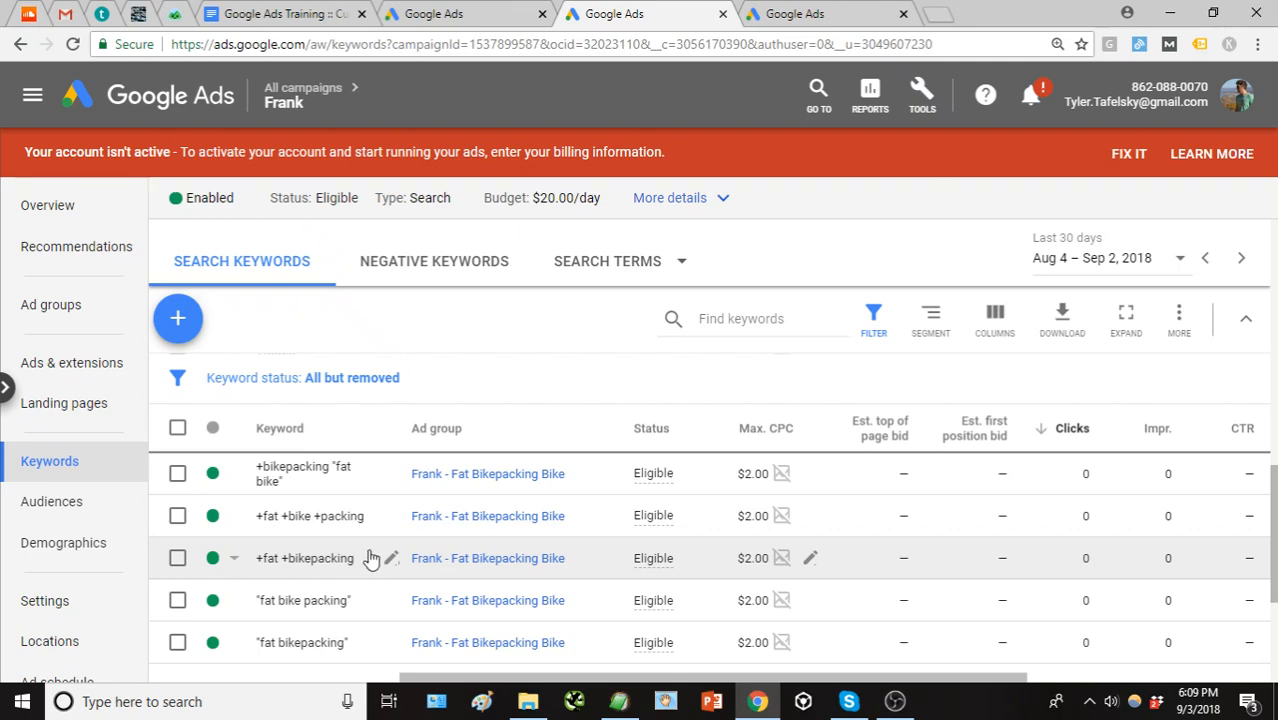
Compare the Frank campaign's negative keywords with its search keywords, finishing on the negative keywords list.
click(434, 261)
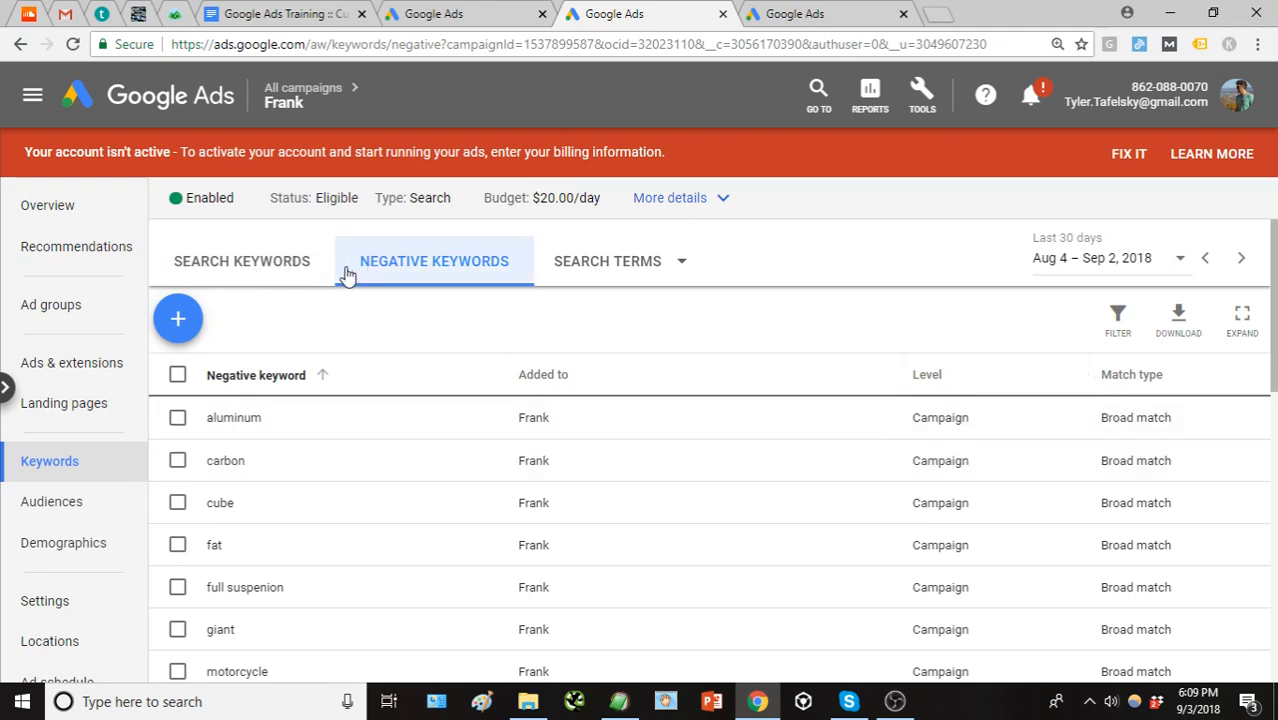
click(286, 275)
scroll(334, 477, down, 2)
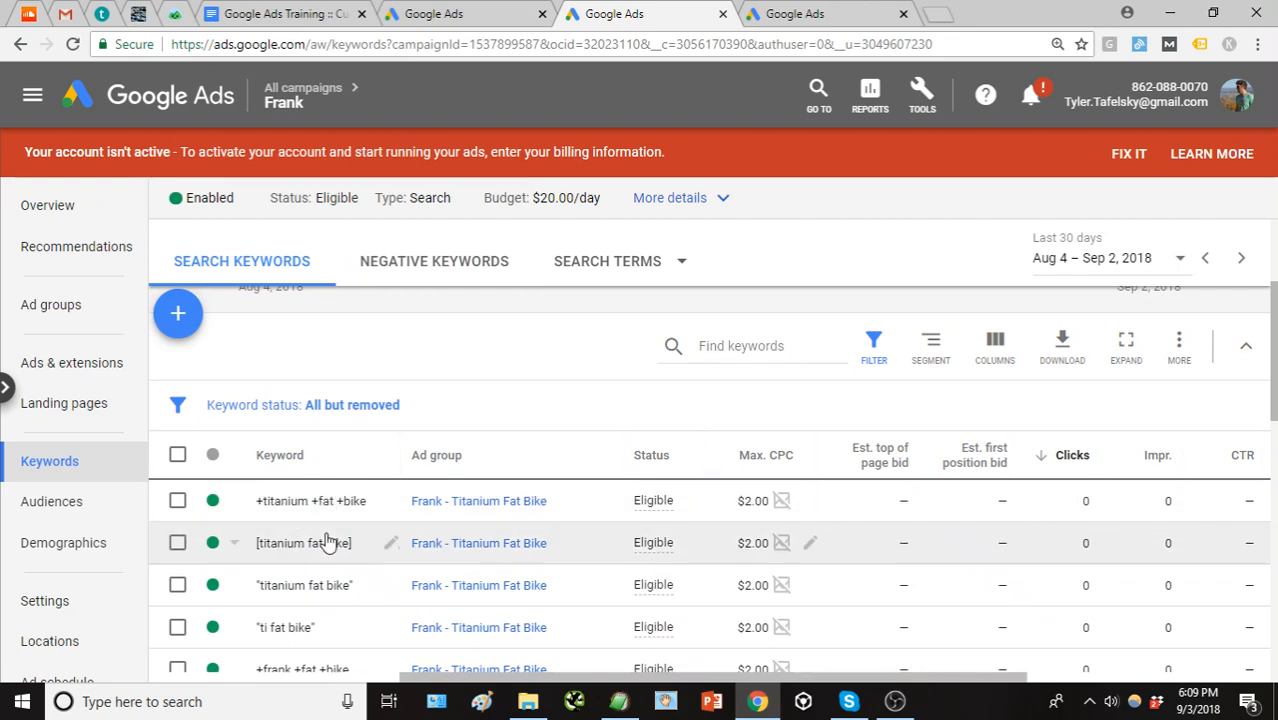
click(409, 277)
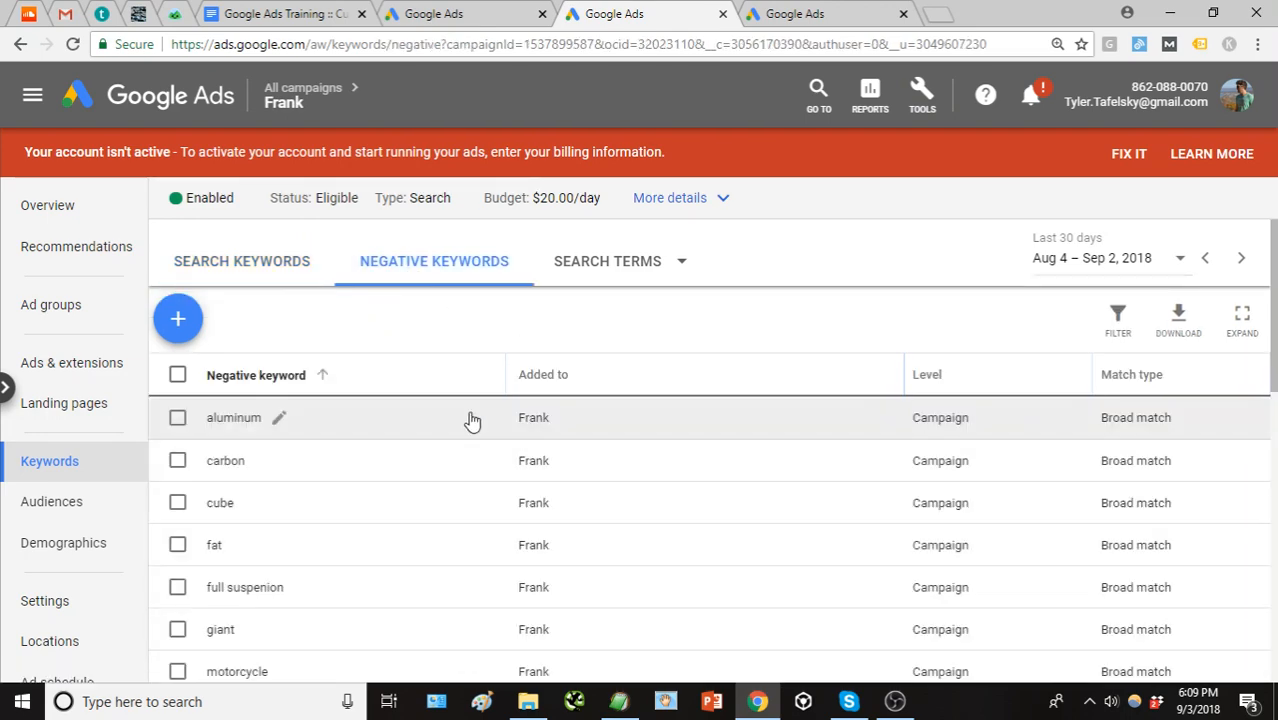
Switch to Thunderhawk PPC Keywords.txt in EditPad Pro, locate the Negatives section and highlight its heading and the motorcycle entry.
click(628, 705)
scroll(815, 417, down, 9)
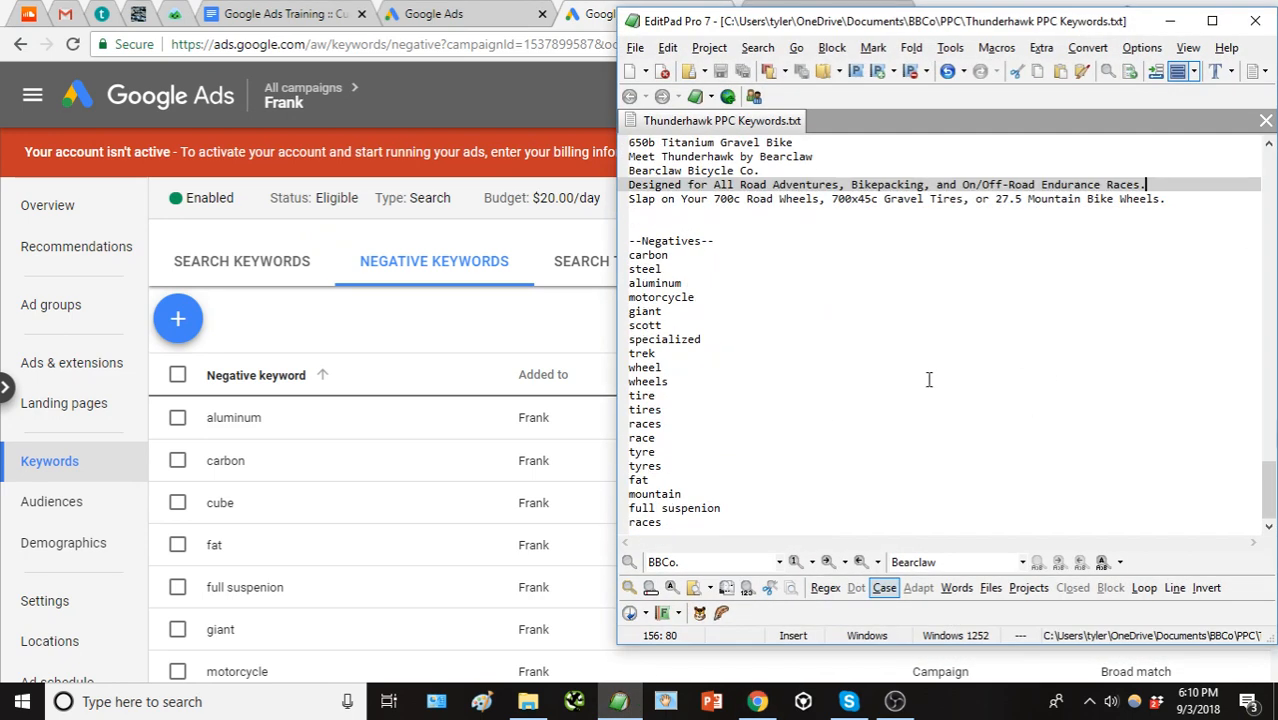
drag(630, 241, 708, 241)
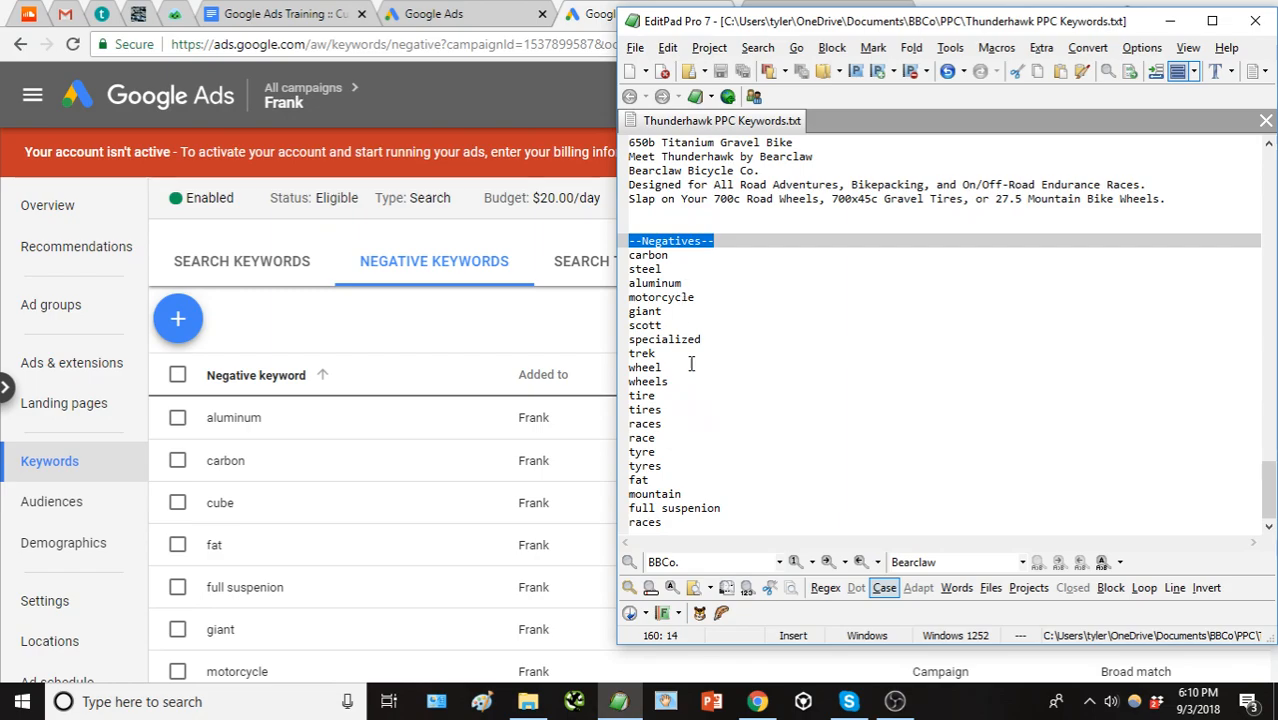
click(665, 297)
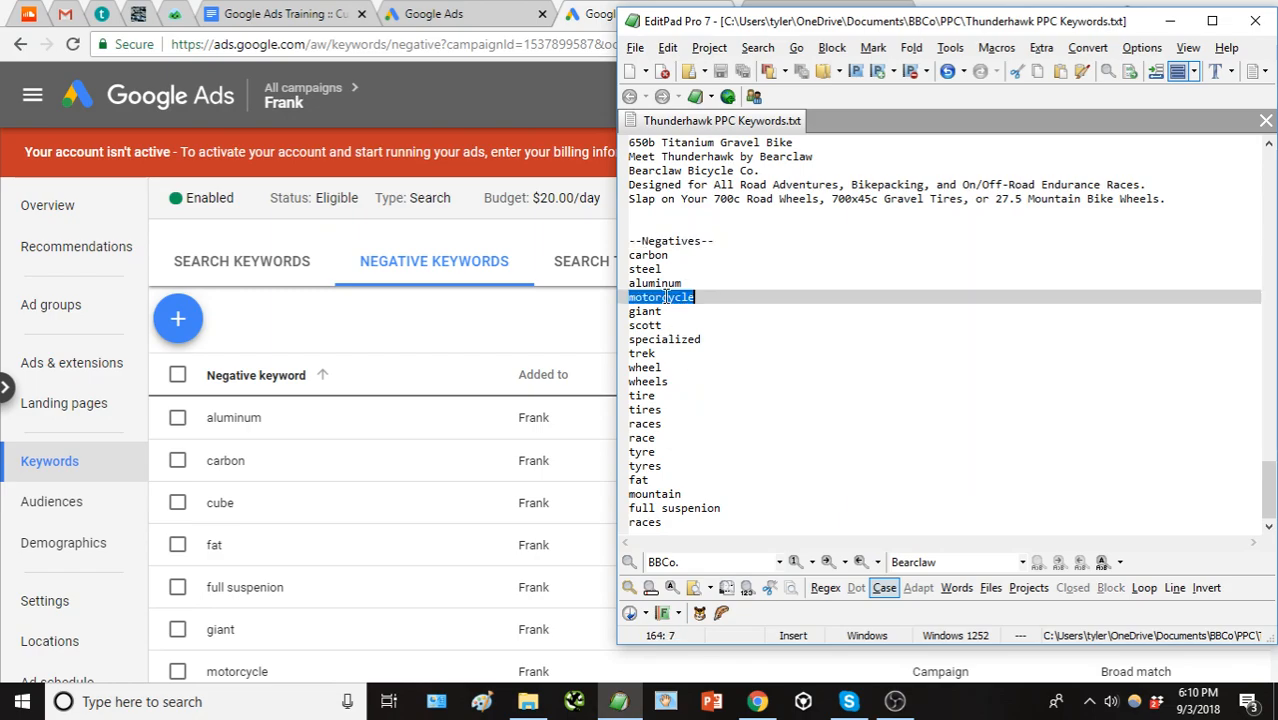
Clear the text selection in the keyword file, switch back to Google Ads in Chrome and review the Frank campaign's negative keywords.
click(766, 370)
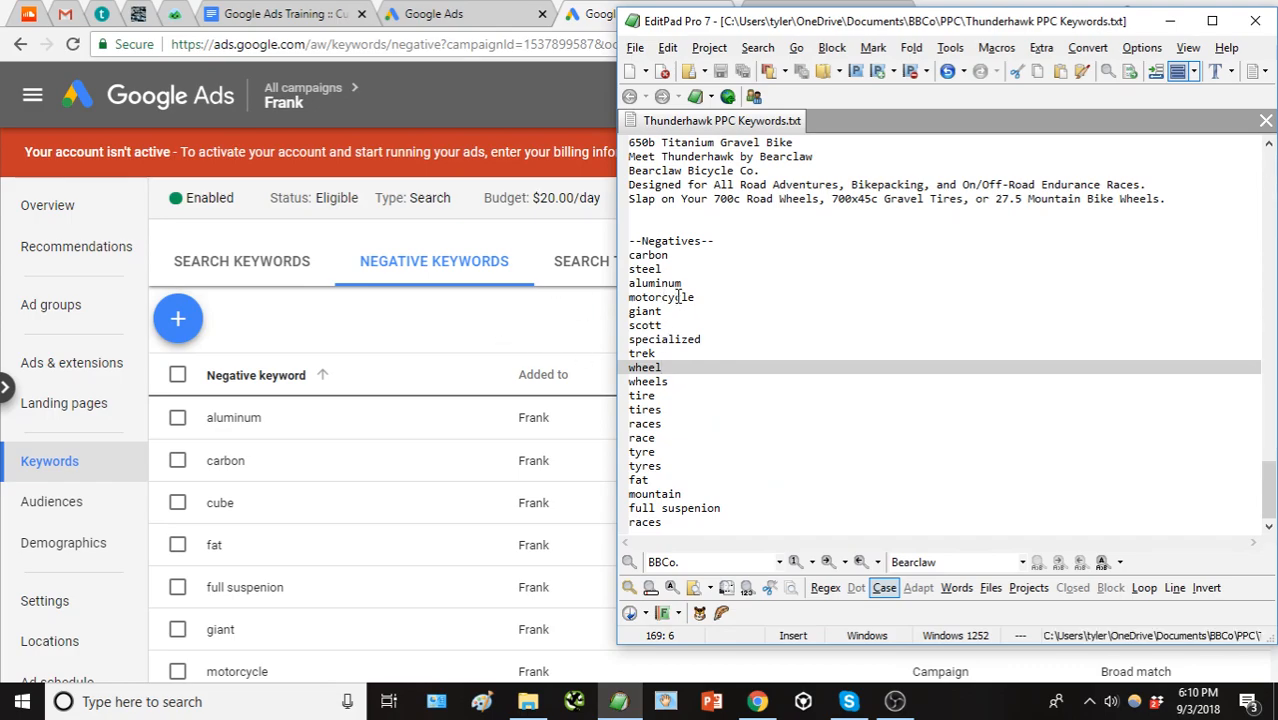
click(422, 340)
scroll(371, 494, down, 2)
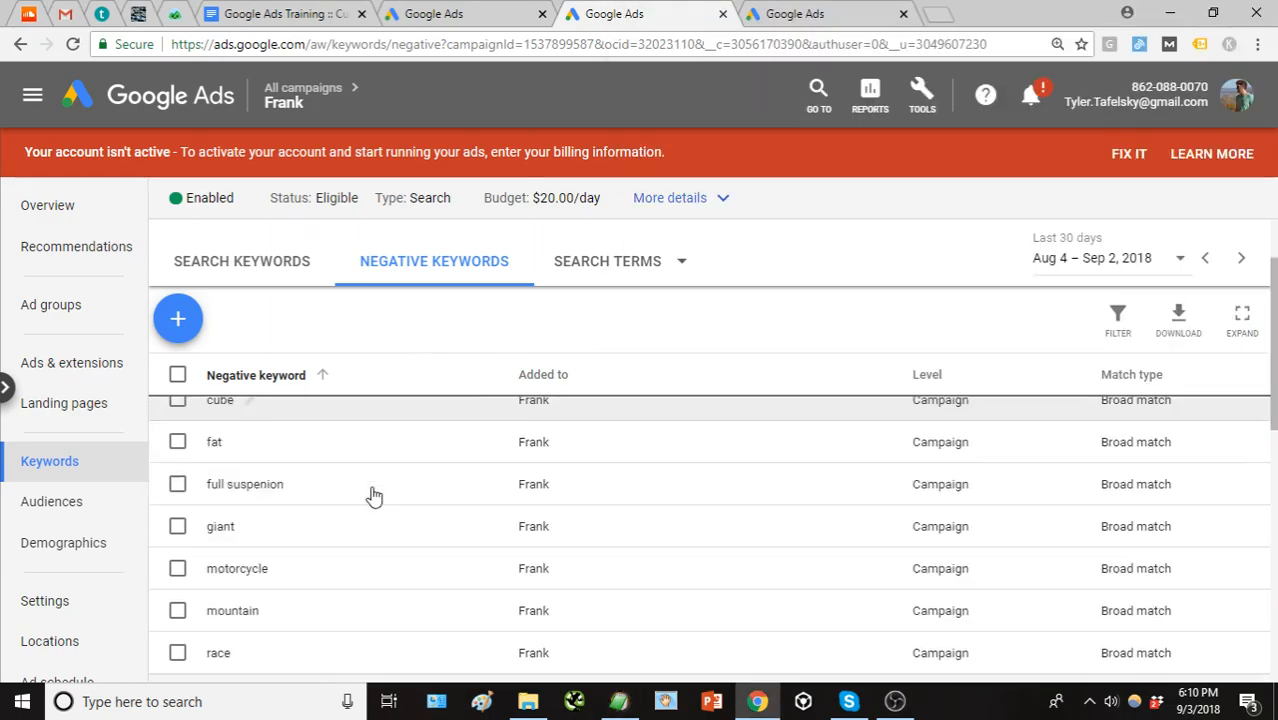
scroll(240, 520, up, 2)
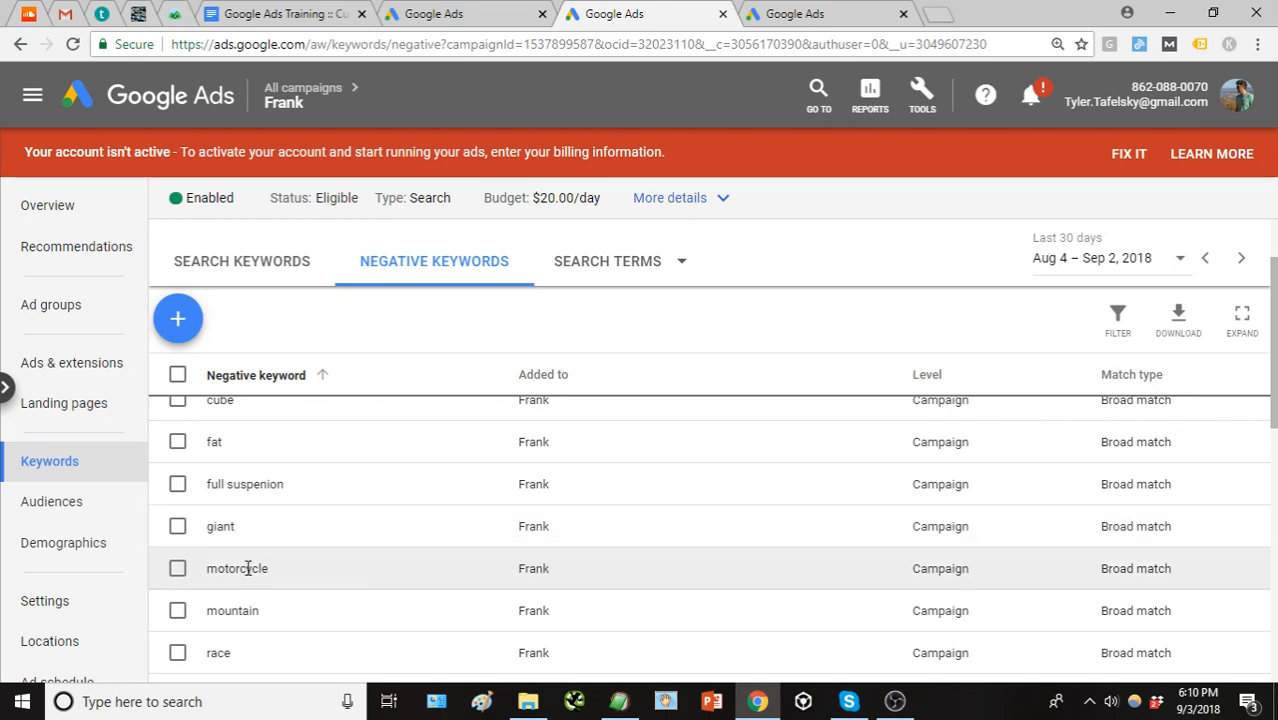
scroll(260, 575, down, 1)
scroll(257, 585, up, 2)
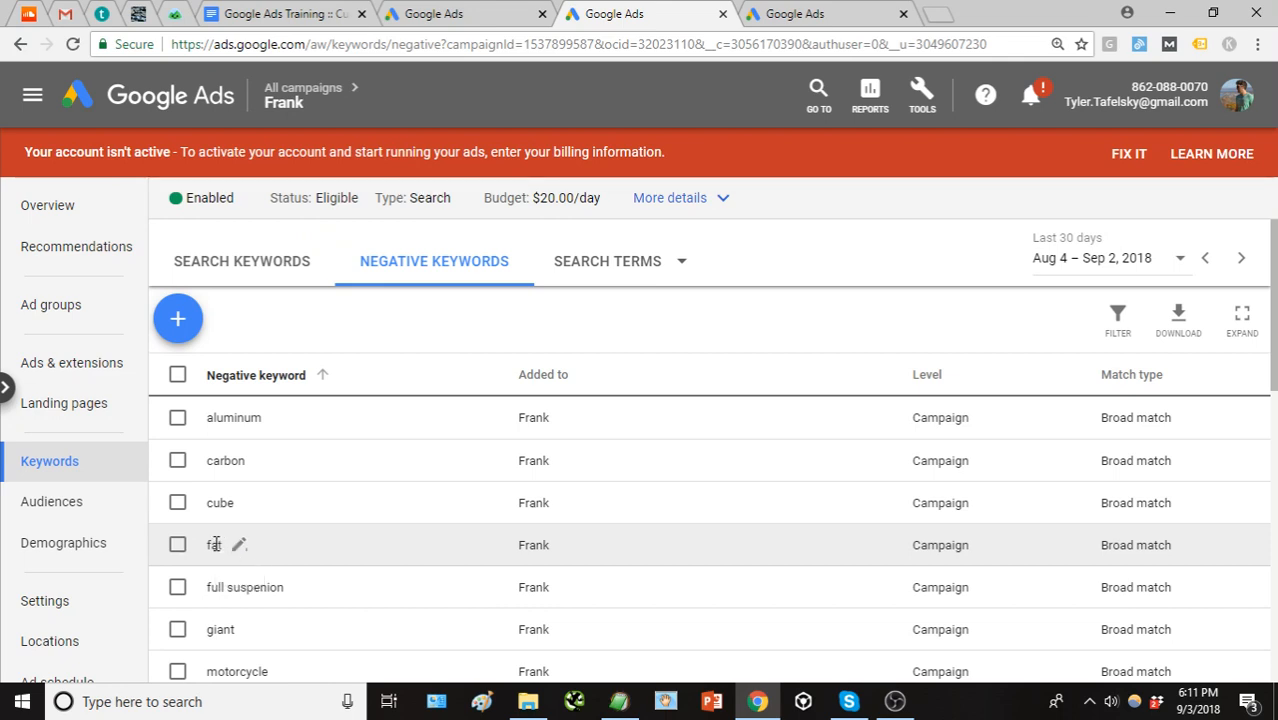
Remove the negative keyword "fat" from the Frank campaign and check the rest of its negative keyword list.
click(180, 547)
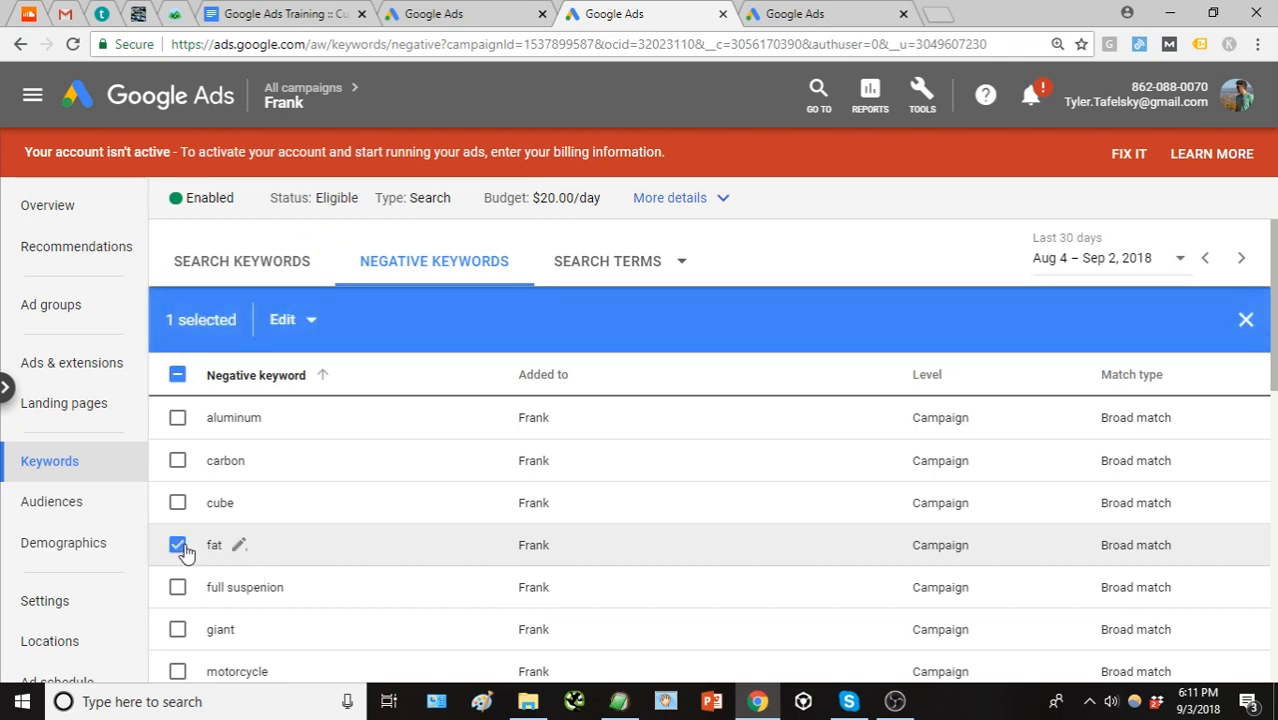
click(312, 321)
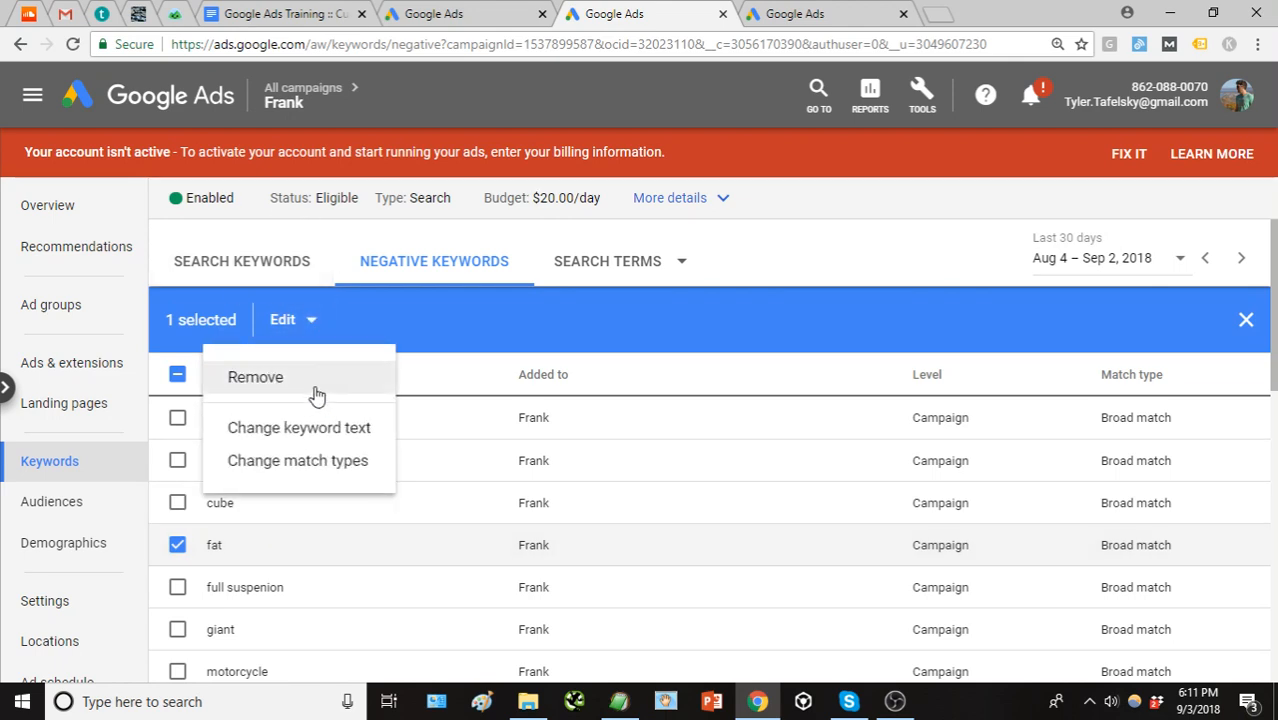
click(303, 375)
scroll(342, 485, down, 1)
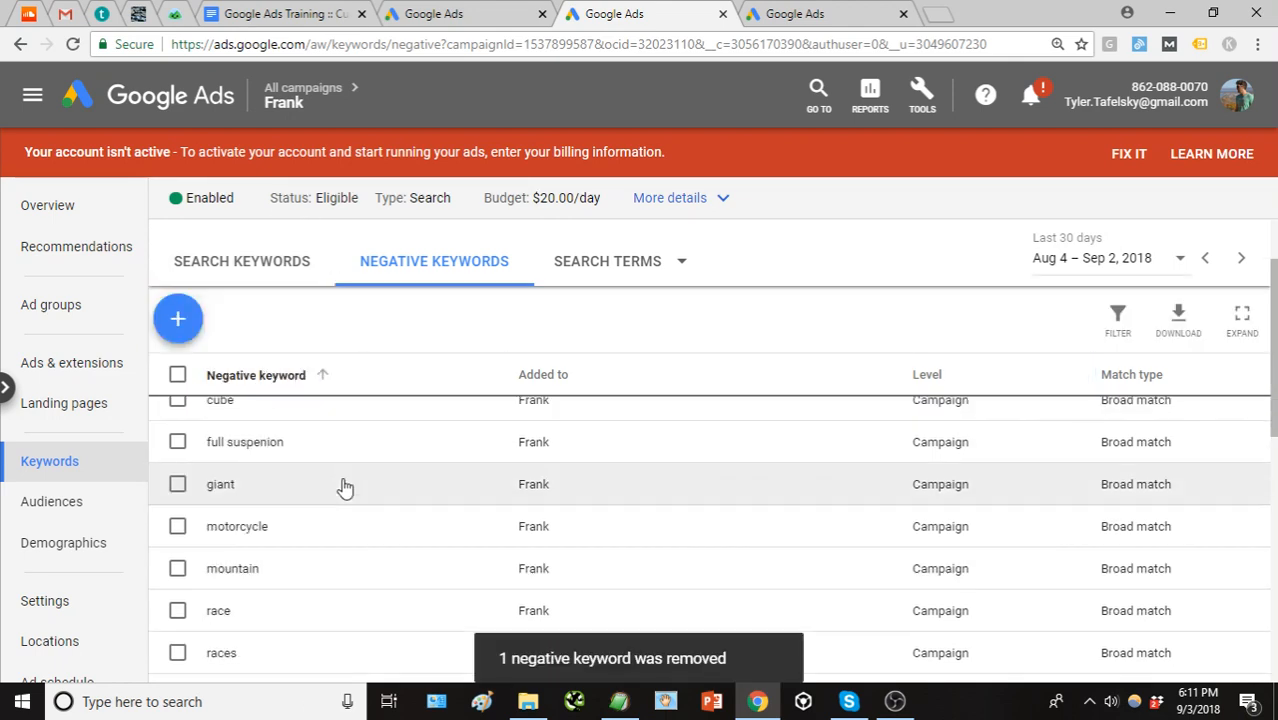
scroll(258, 475, up, 1)
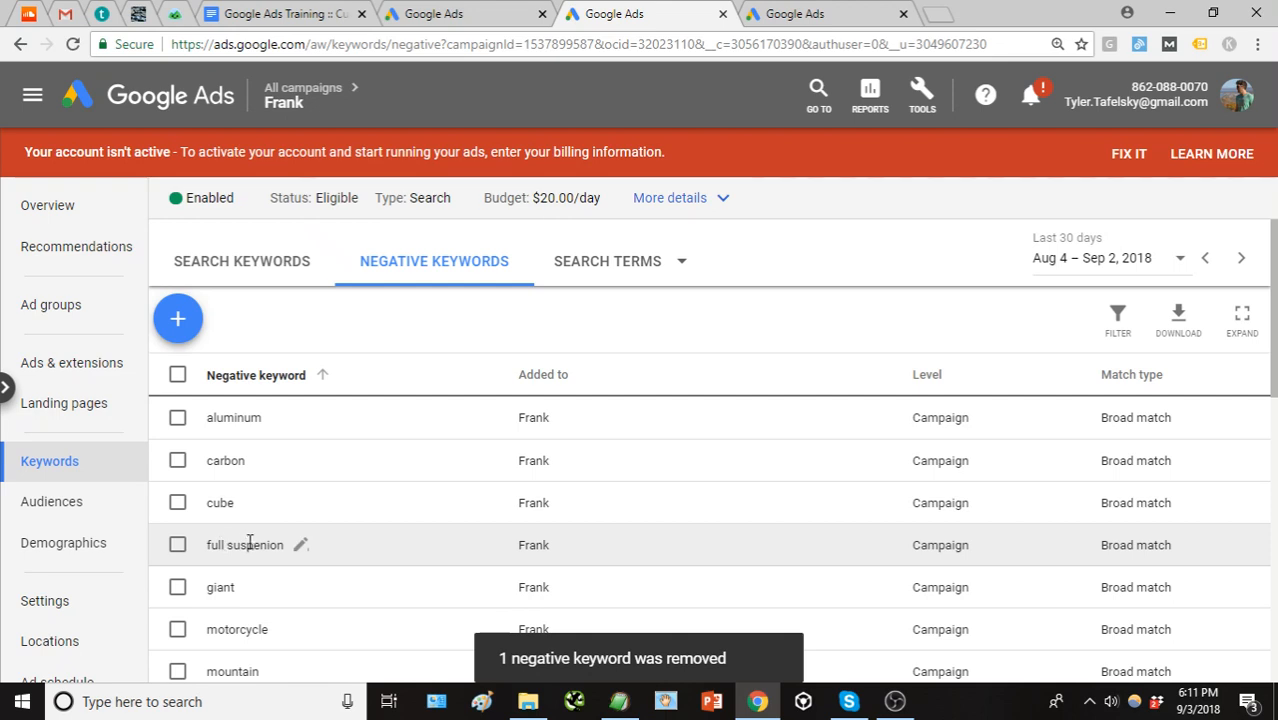
scroll(308, 548, down, 8)
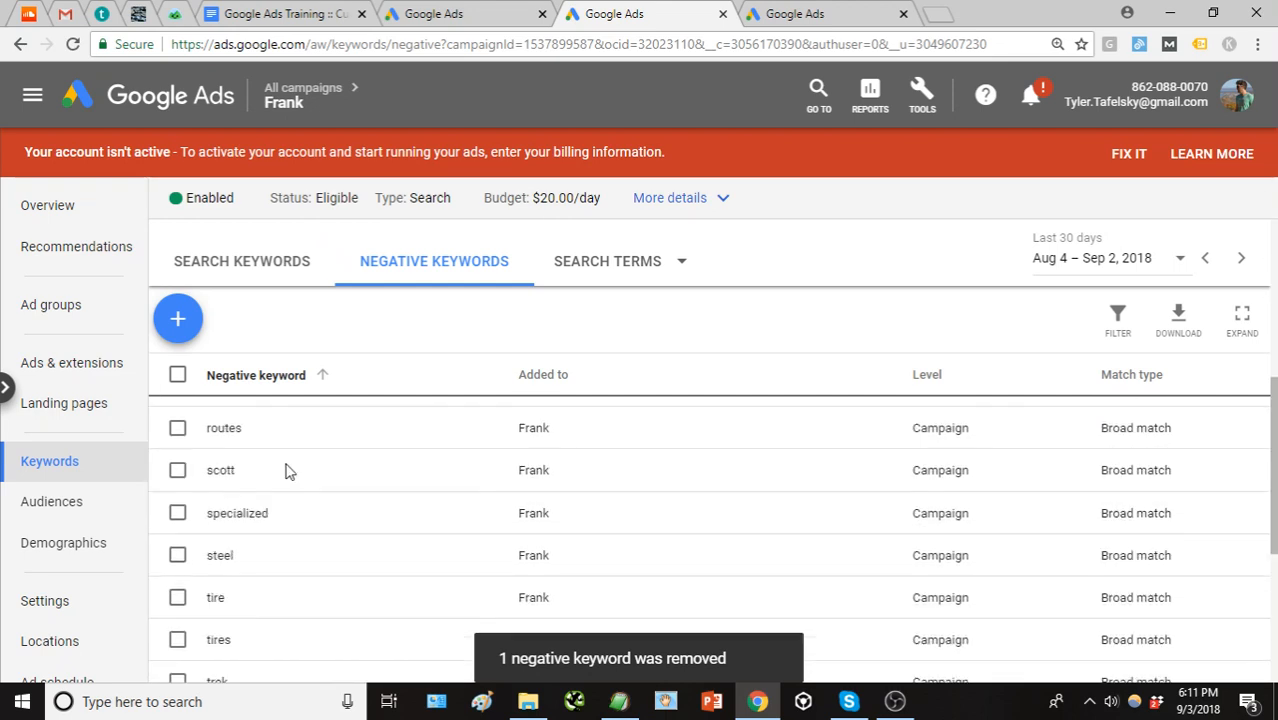
scroll(285, 475, down, 2)
scroll(285, 480, up, 1)
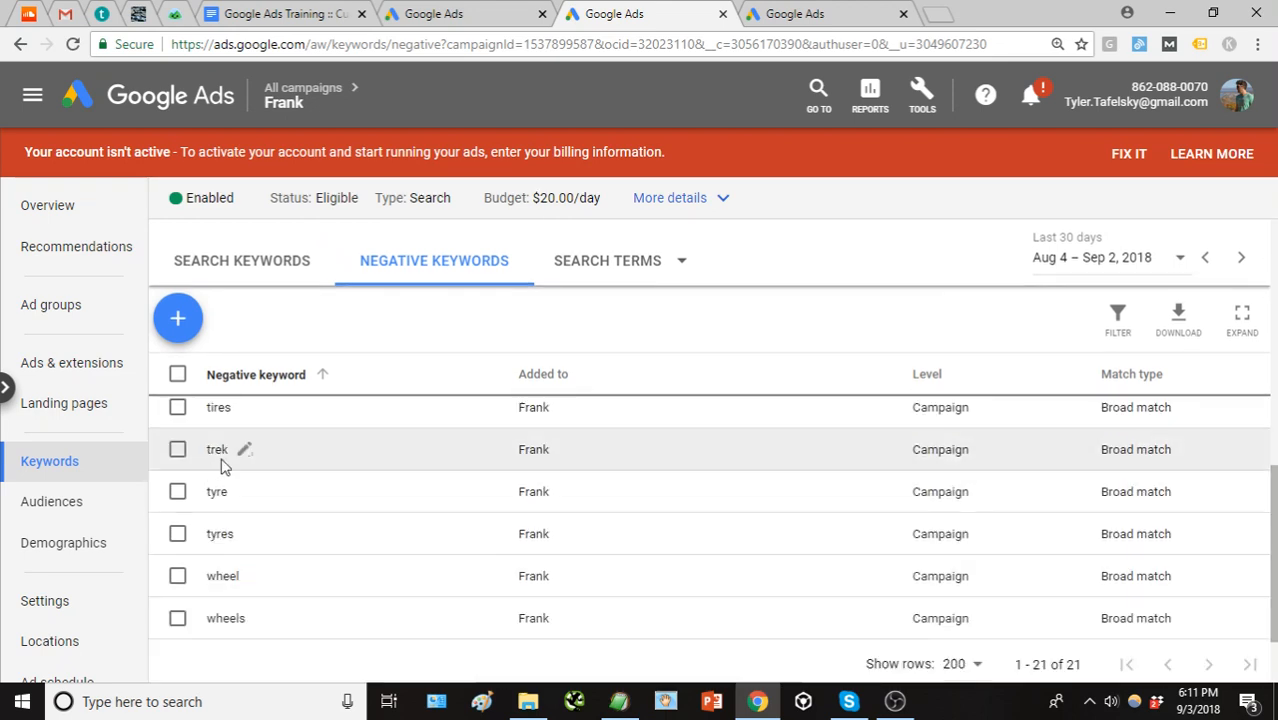
scroll(234, 548, up, 1)
scroll(248, 568, down, 1)
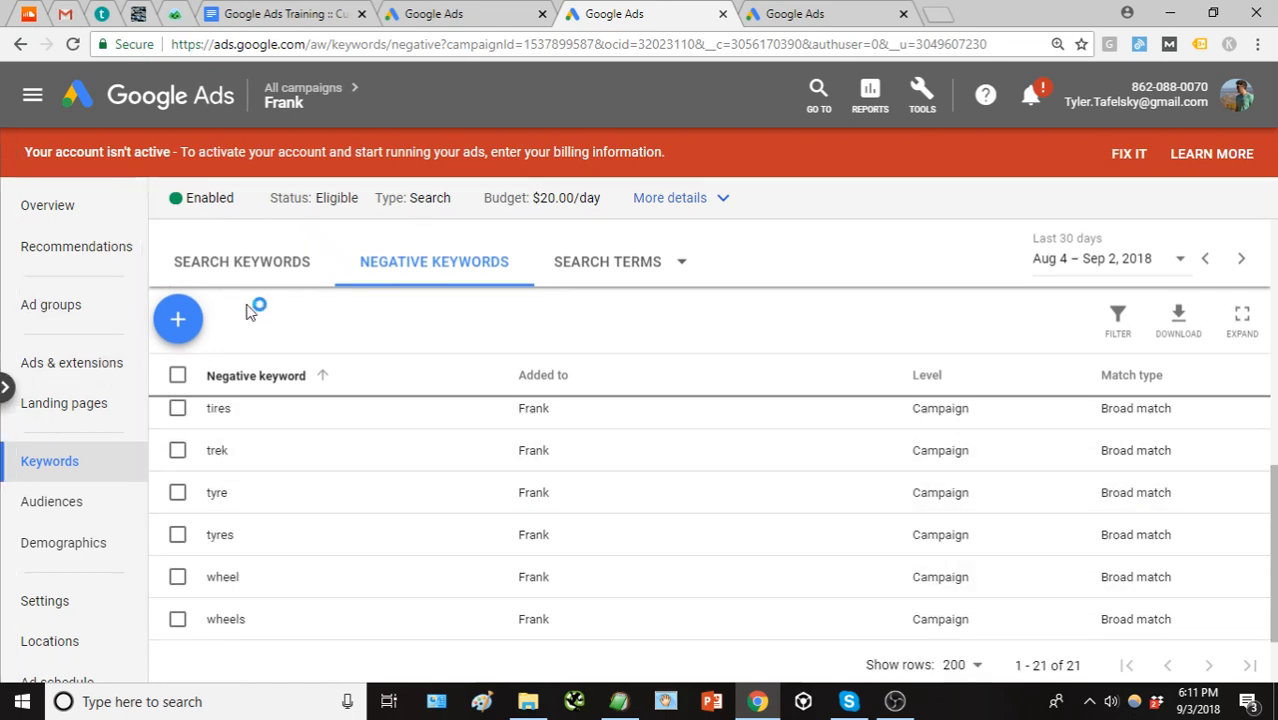
Open the Frank - Titanium Fat Bike ad group from the campaign's ad groups and view its ads.
click(72, 307)
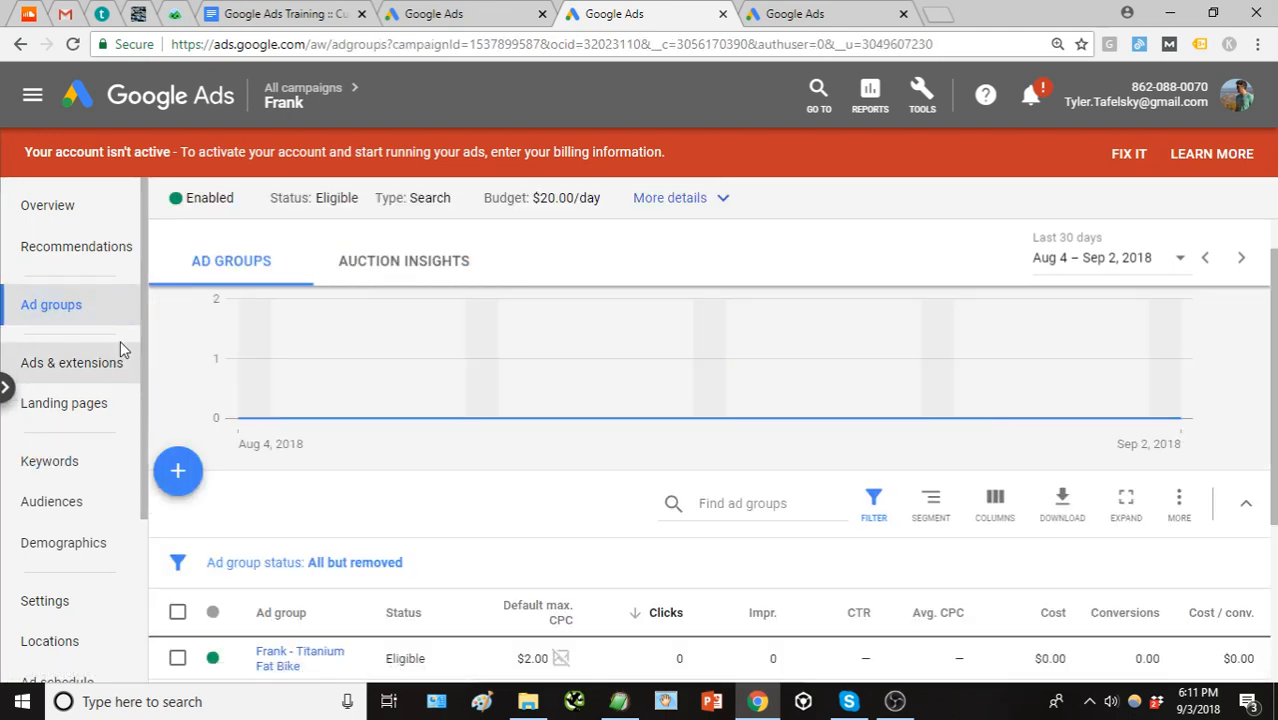
click(68, 465)
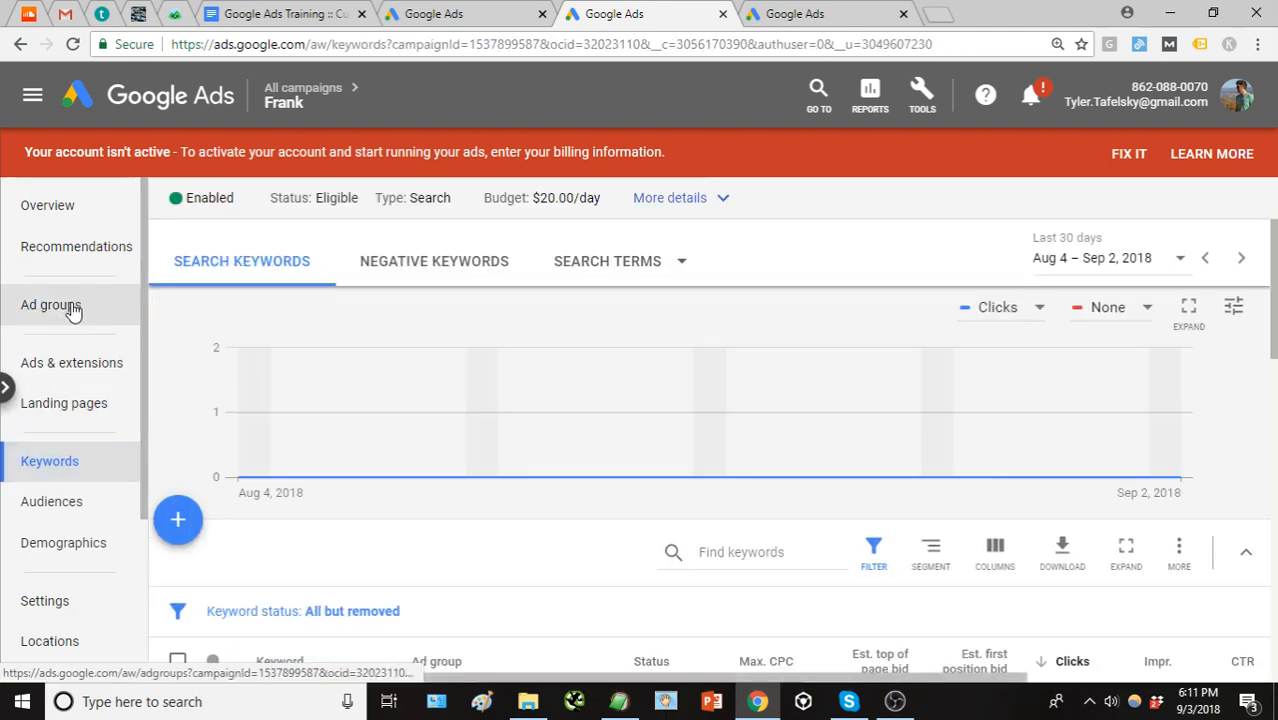
click(78, 307)
scroll(465, 378, down, 2)
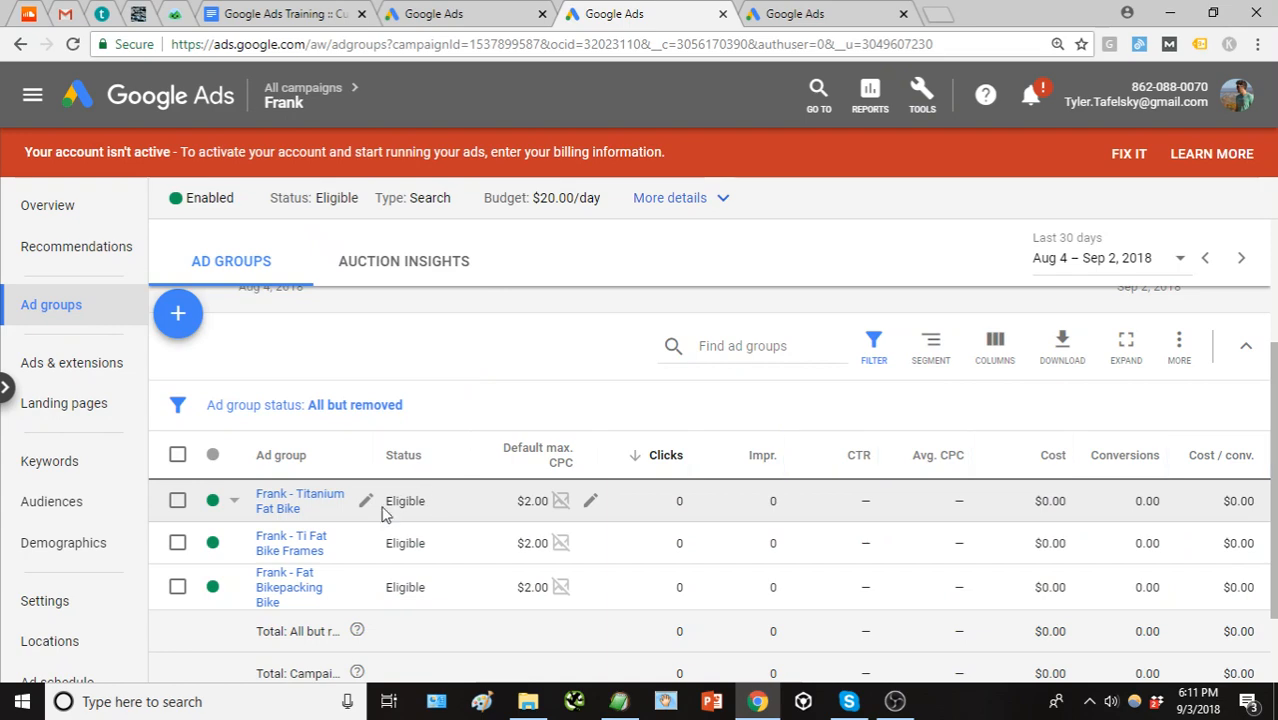
click(300, 500)
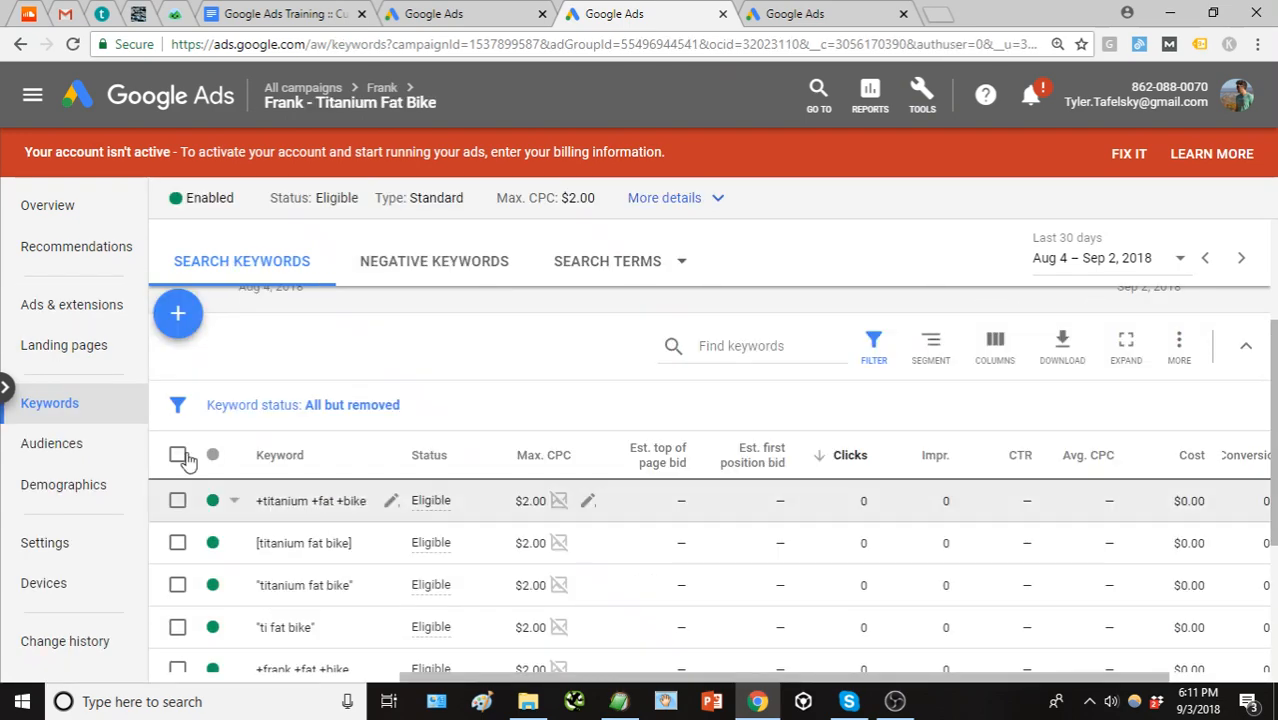
click(69, 310)
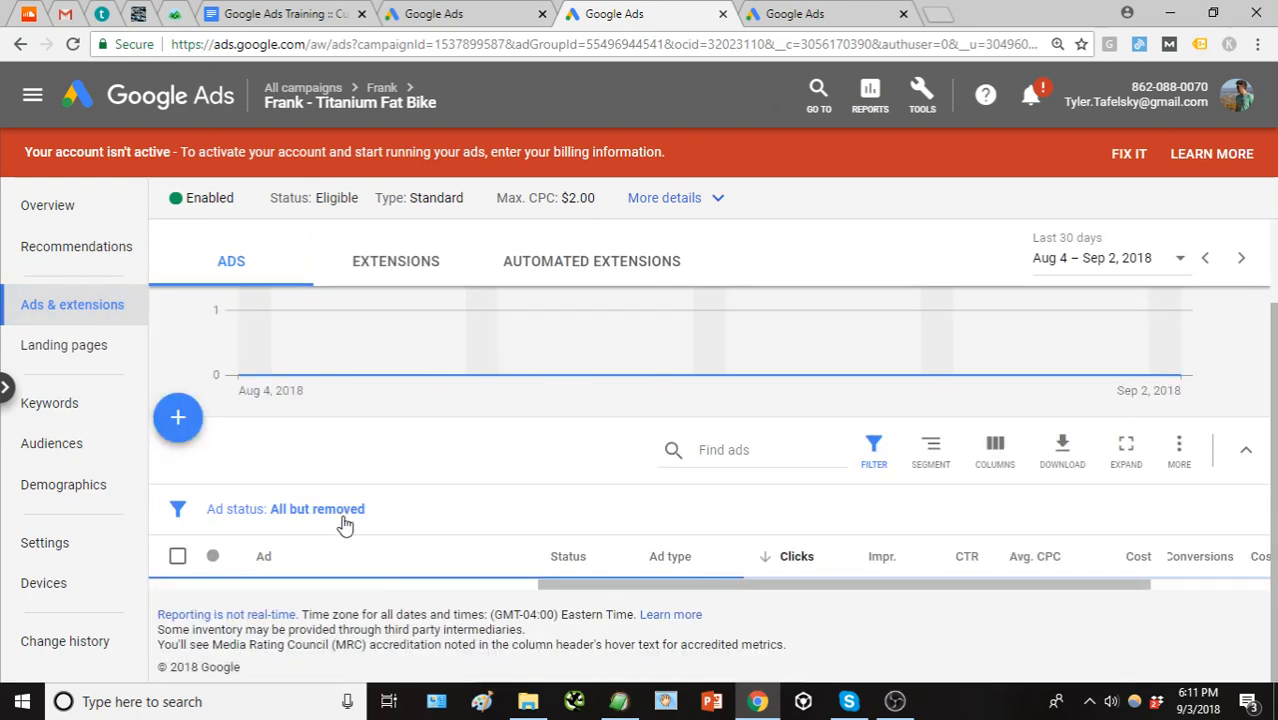
scroll(344, 522, down, 2)
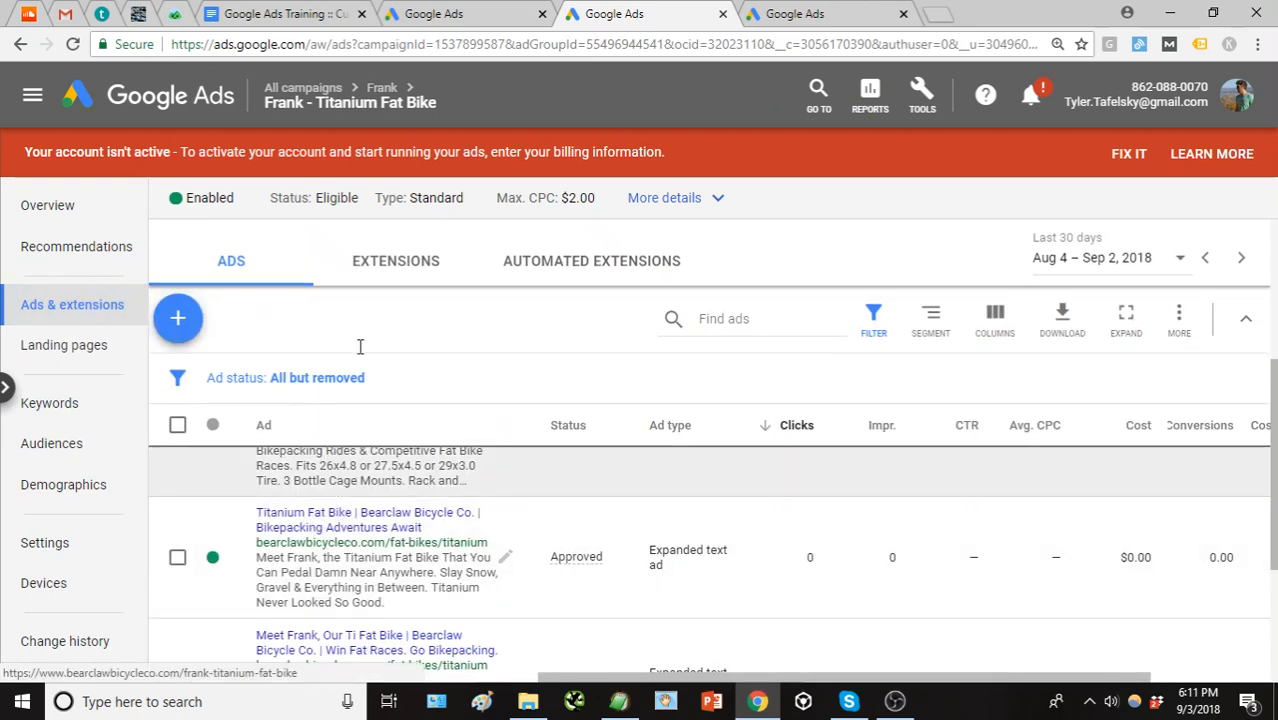
Return to the Frank campaign's ad groups, open Frank - Ti Fat Bike Frames and review its search keywords.
click(381, 88)
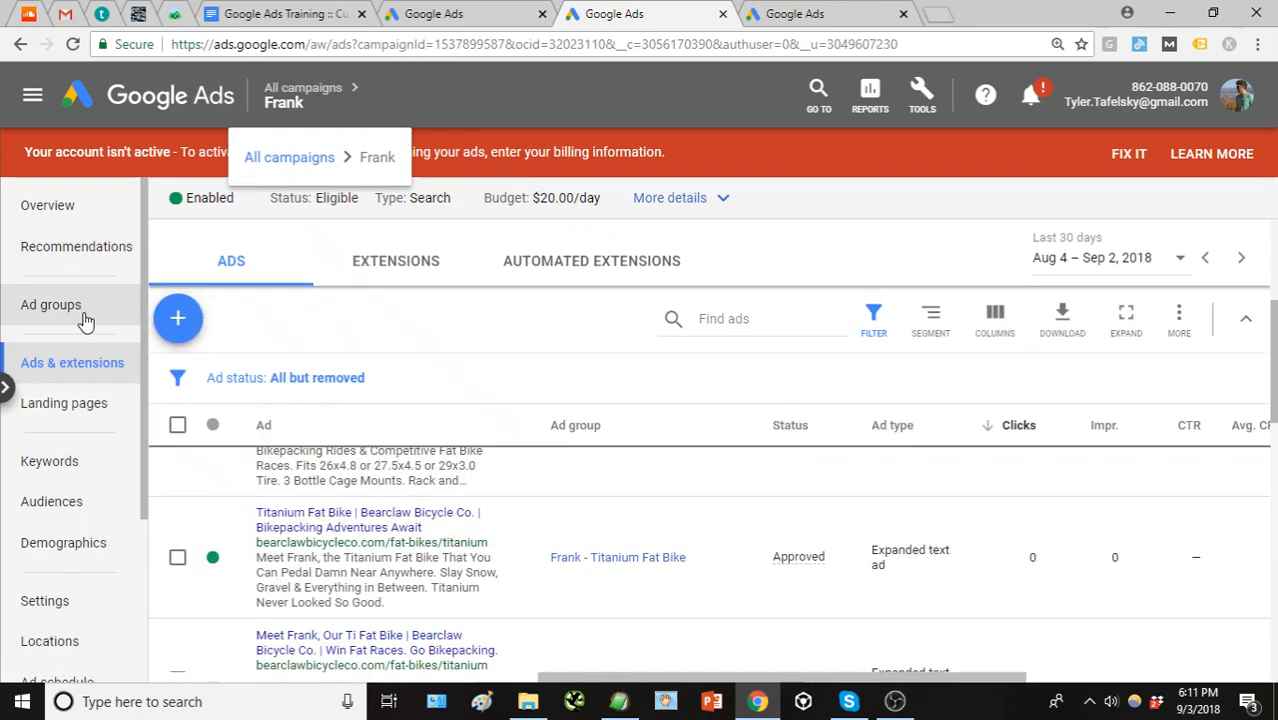
click(52, 305)
scroll(405, 515, down, 3)
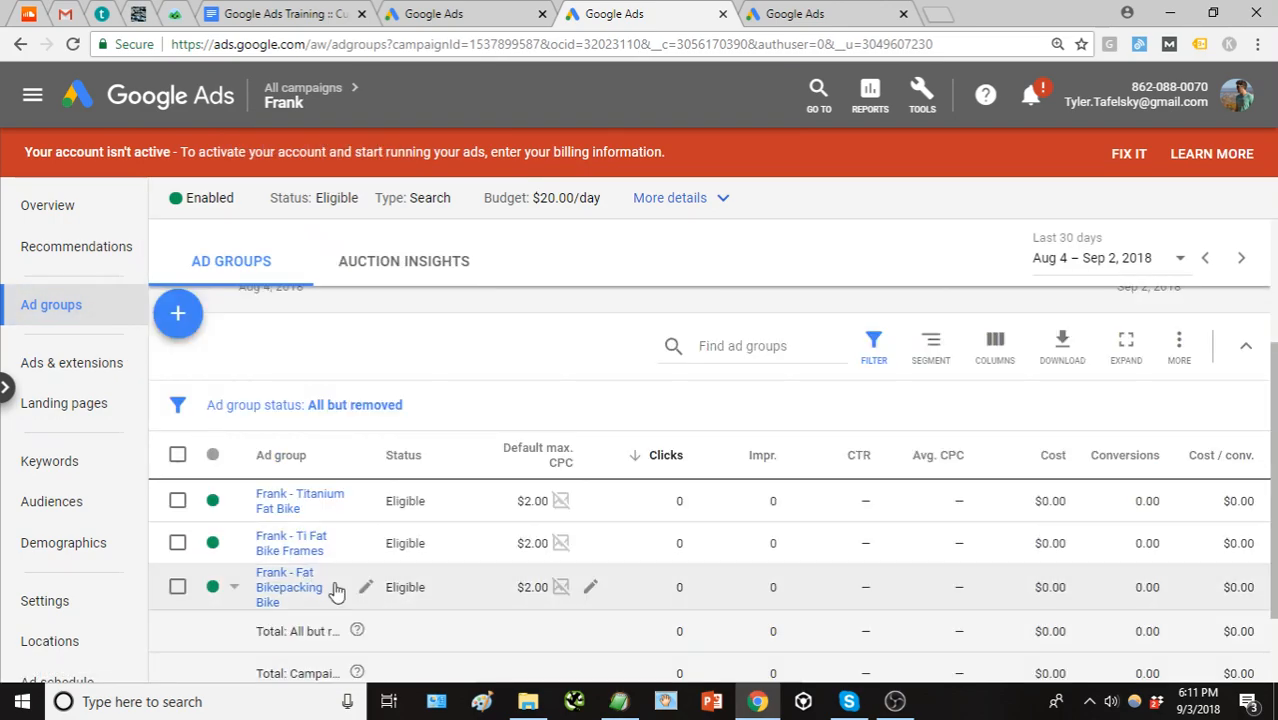
click(316, 556)
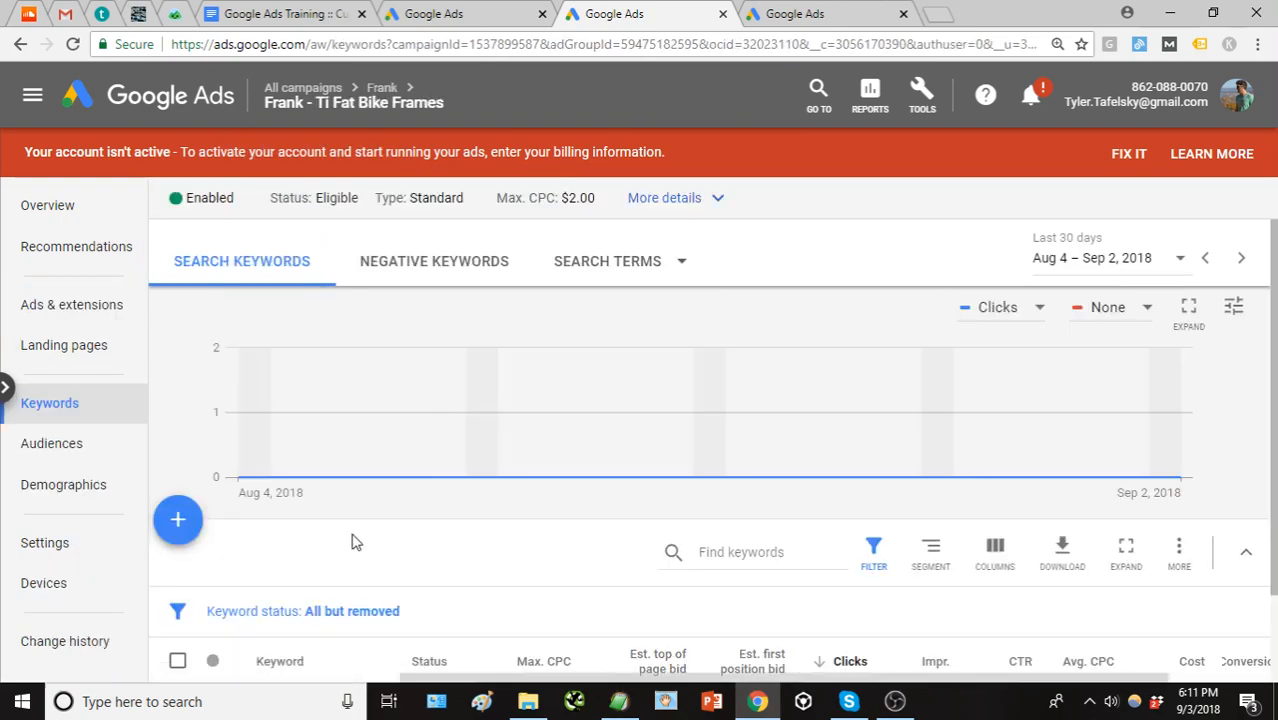
scroll(360, 530, down, 3)
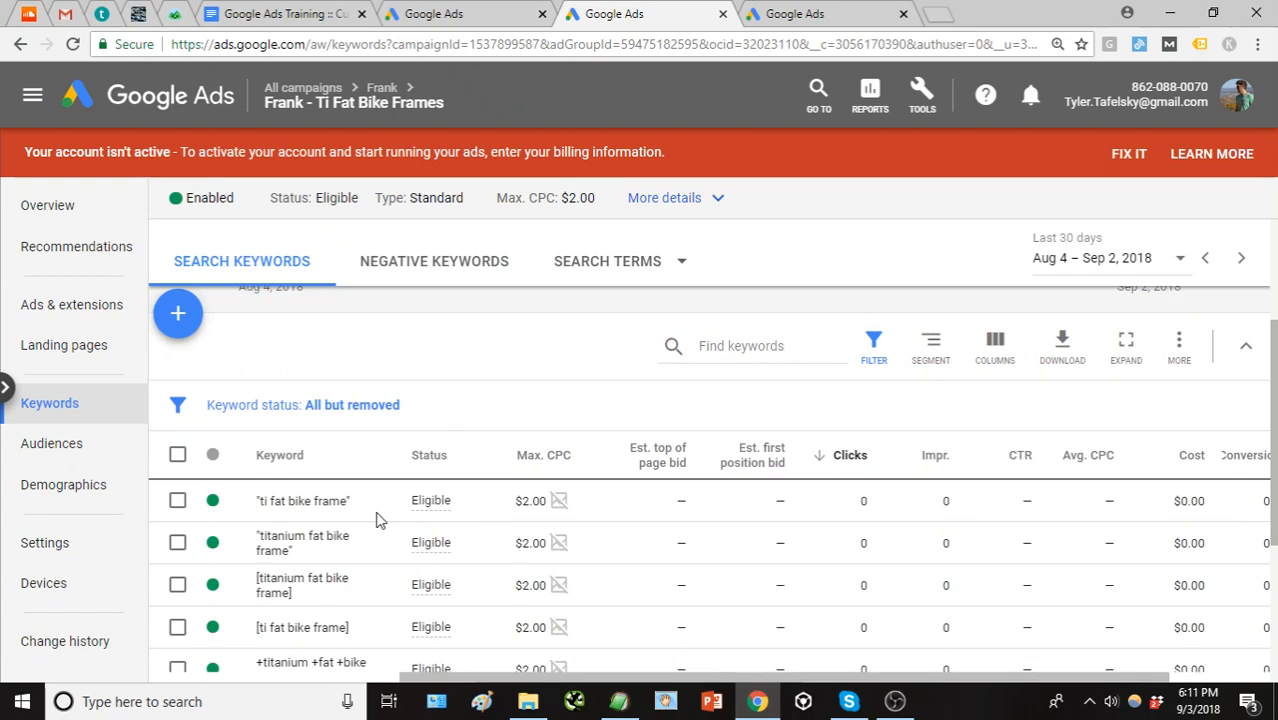
scroll(381, 522, down, 1)
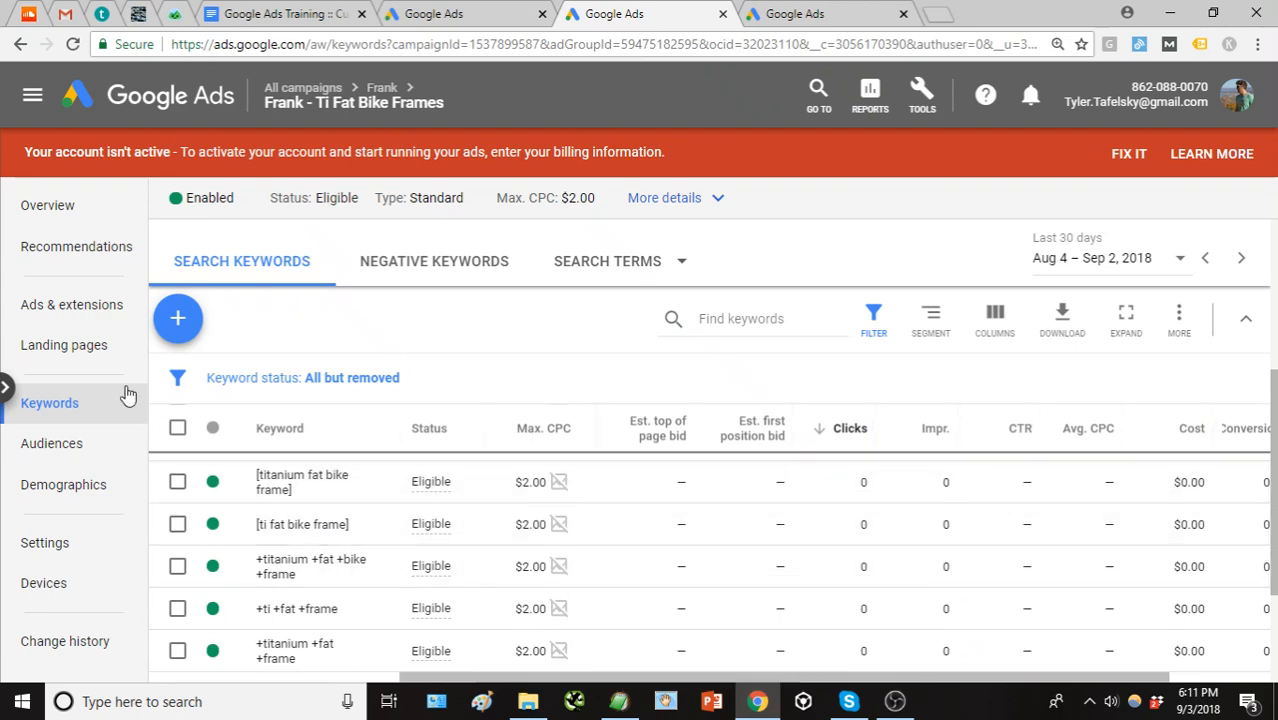
Go back to the Frank campaign and open the search keywords of the Frank - Titanium Fat Bike ad group.
click(380, 88)
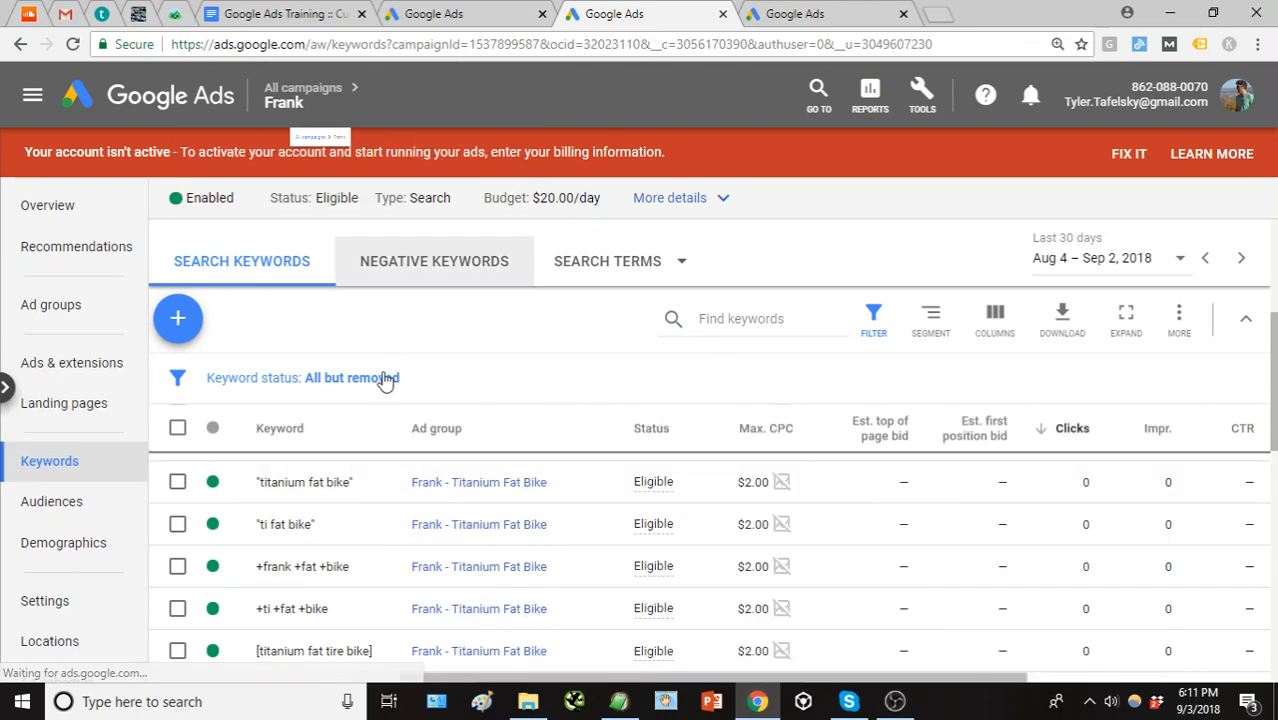
click(450, 577)
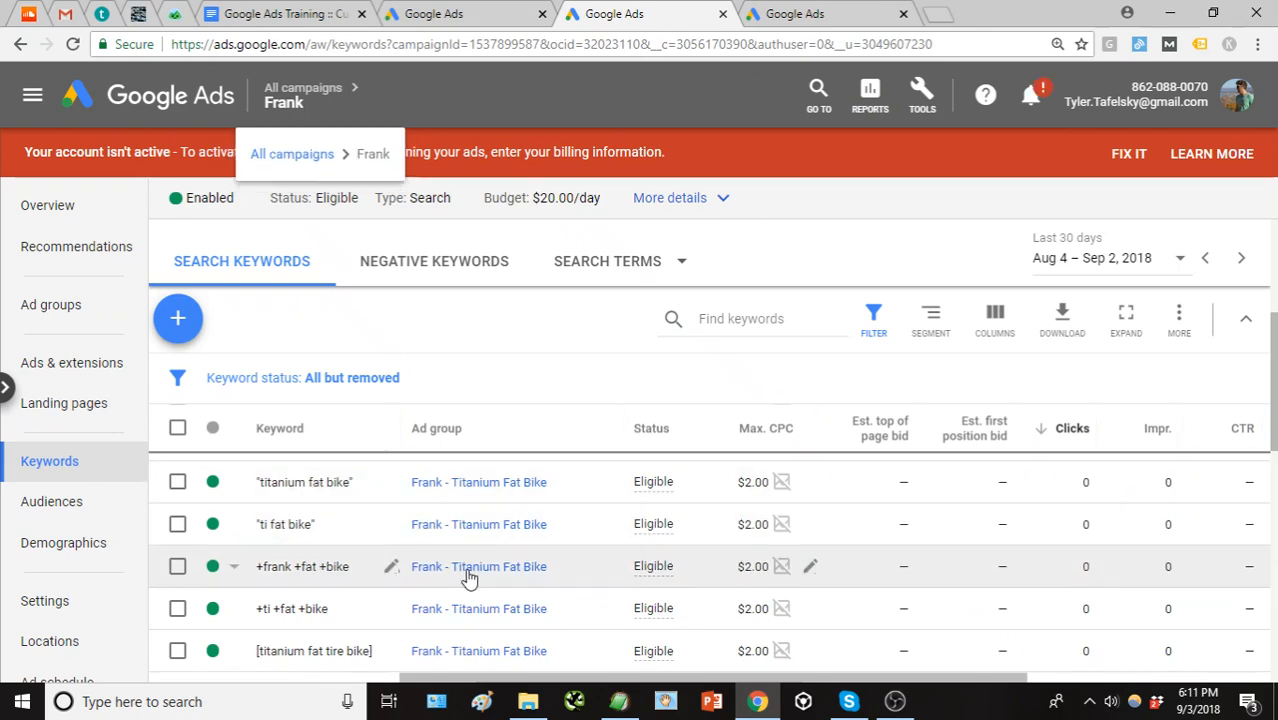
scroll(440, 570, down, 2)
scroll(400, 555, up, 2)
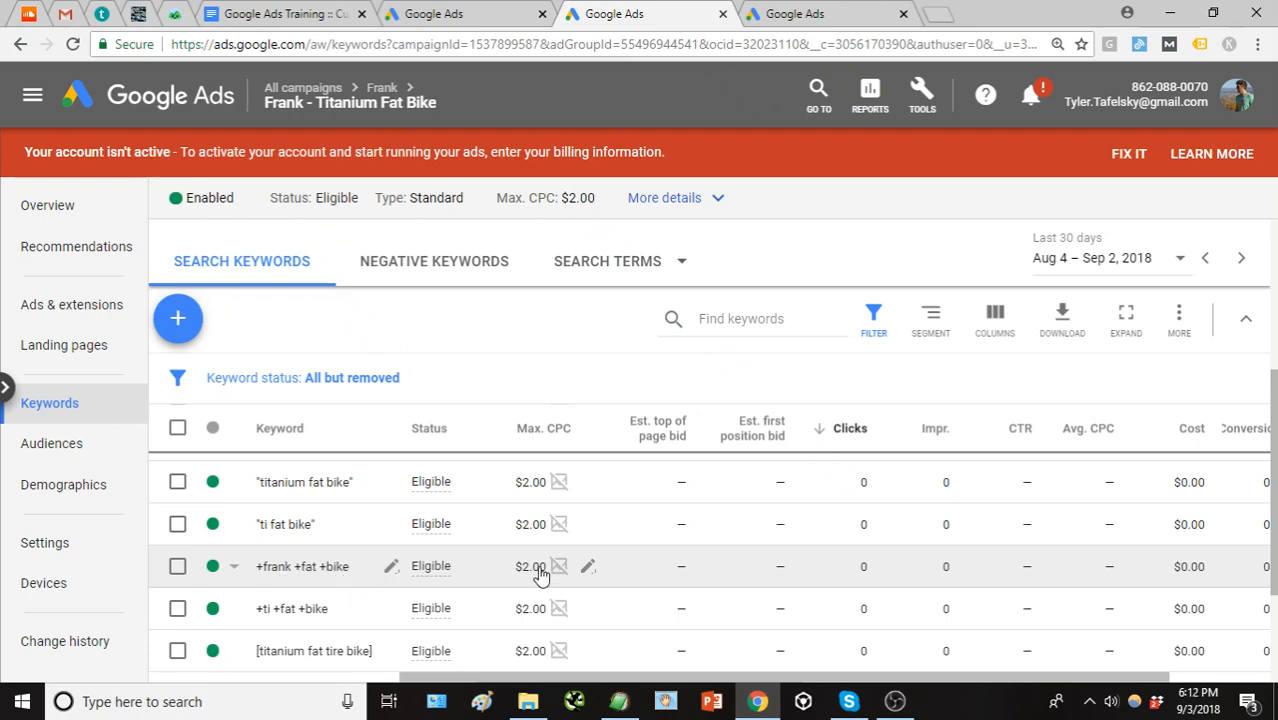
mouse_move(558, 566)
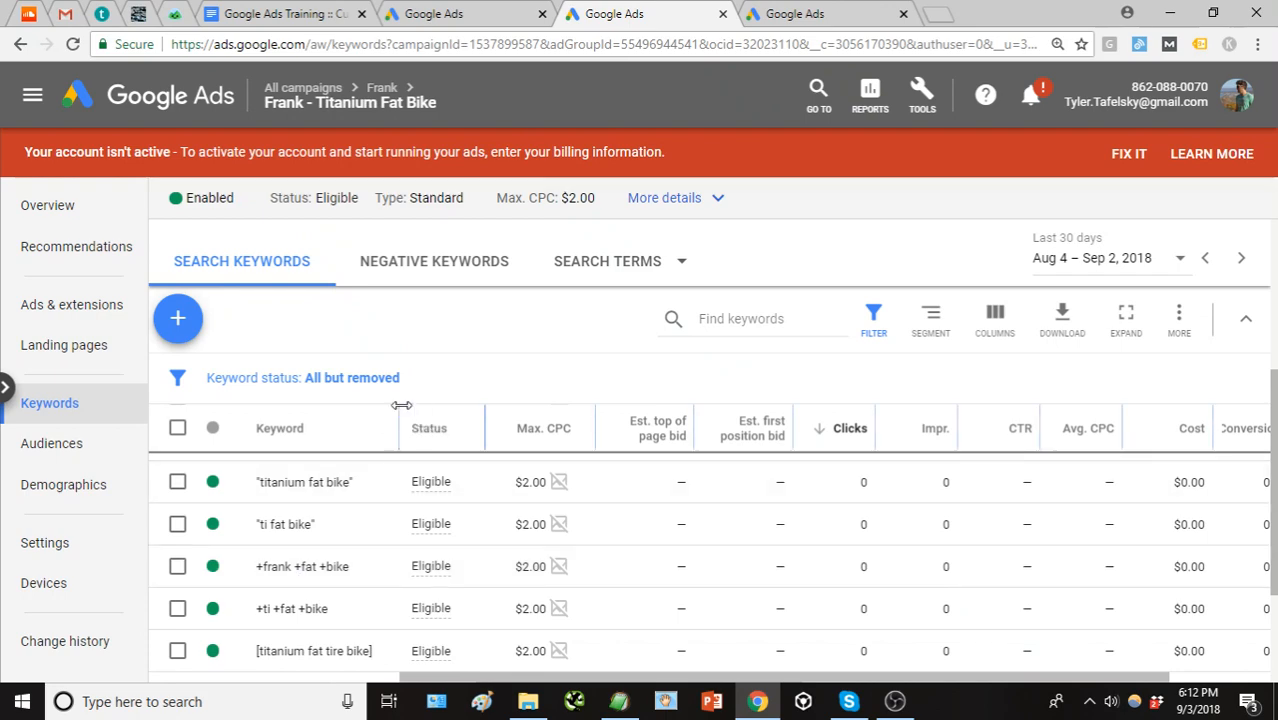
Add "frame" and "frames" as ad-group-level negative keywords to Frank - Titanium Fat Bike and save them.
click(445, 270)
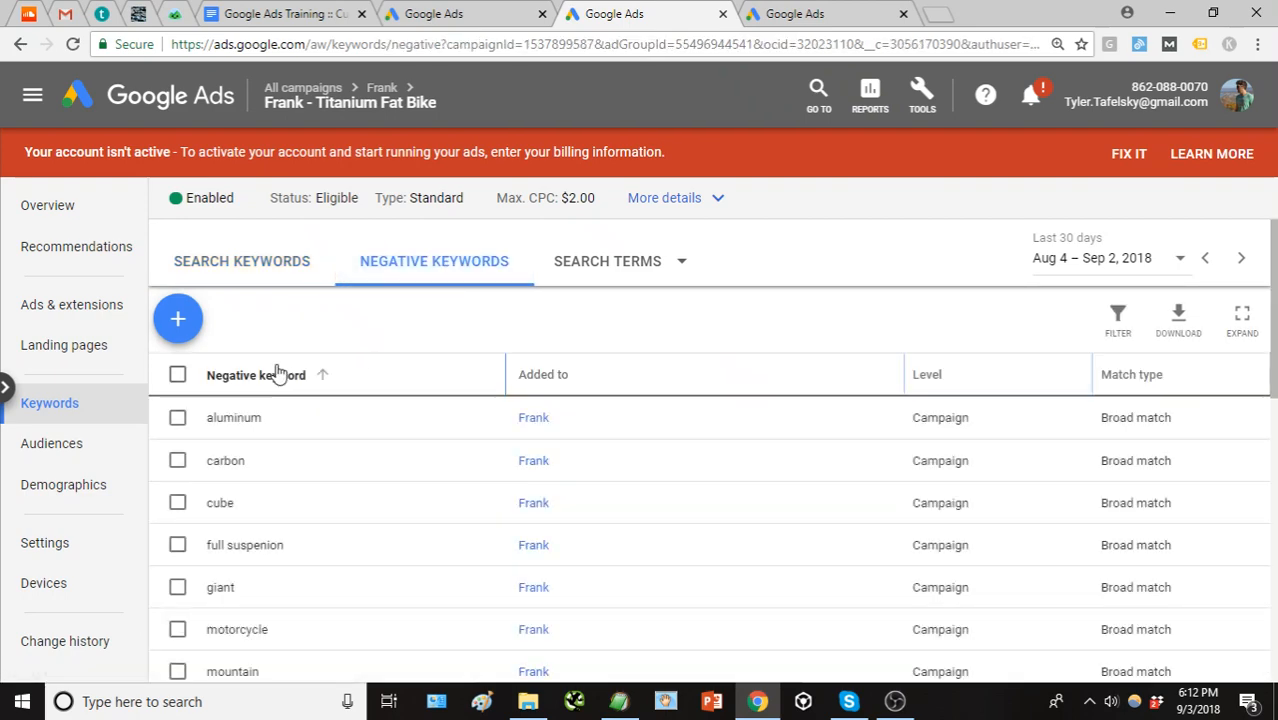
scroll(362, 426, down, 6)
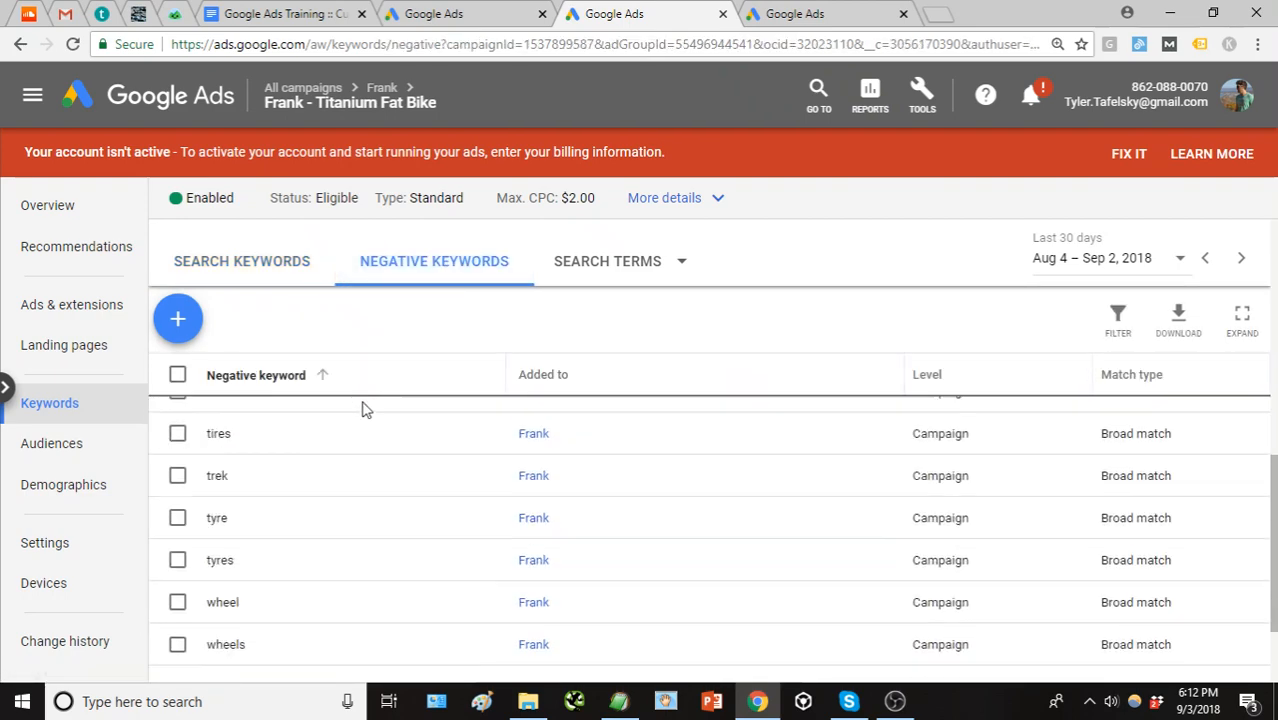
scroll(237, 437, up, 2)
scroll(233, 437, up, 2)
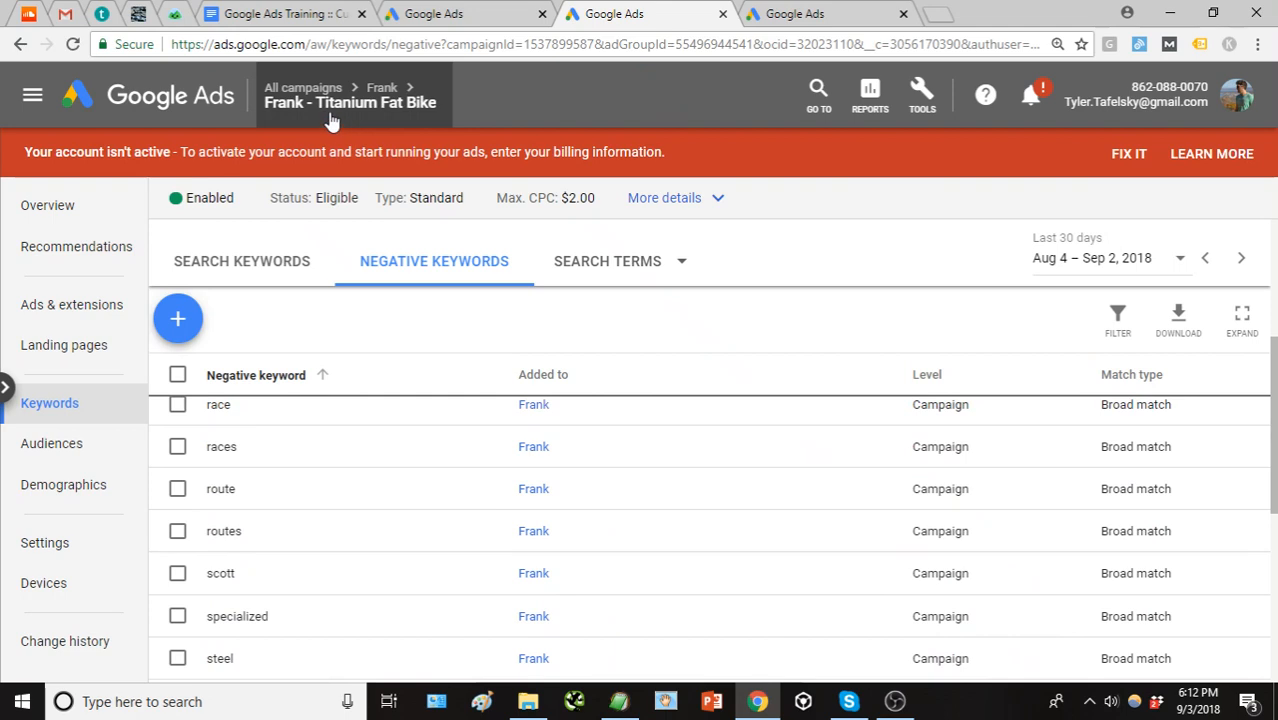
click(177, 318)
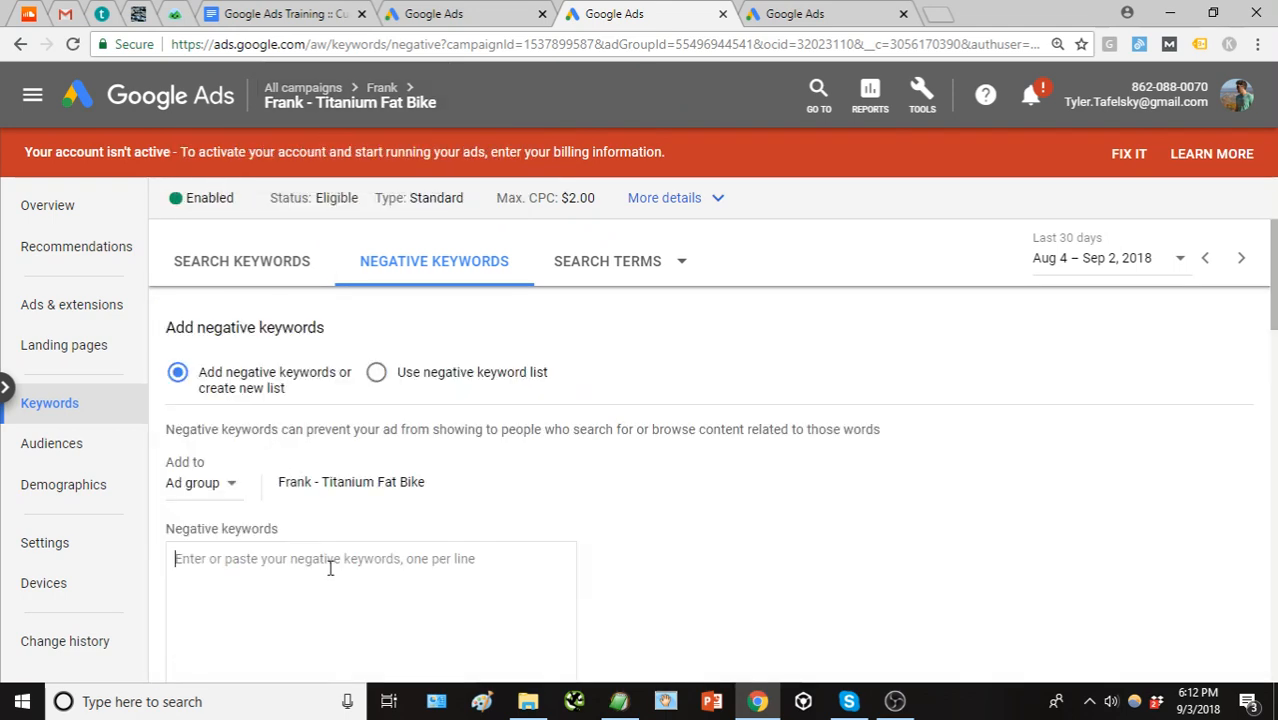
text(frames)
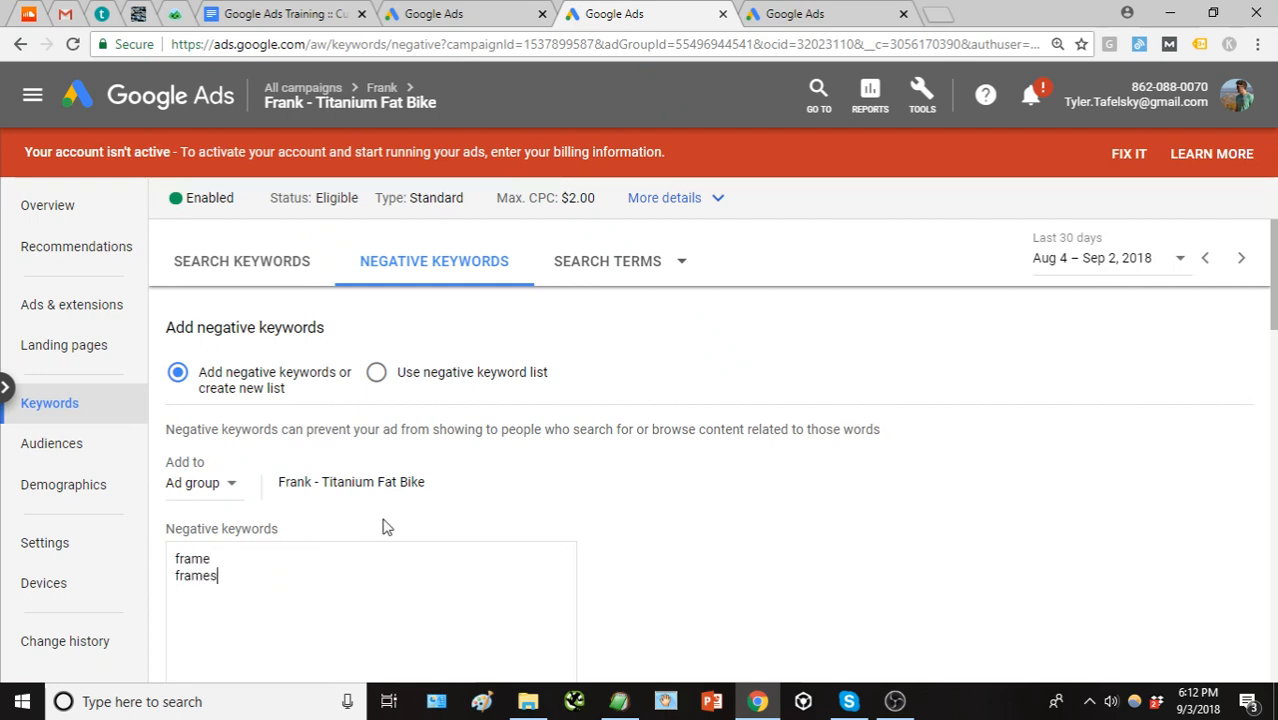
scroll(331, 565, down, 5)
click(200, 632)
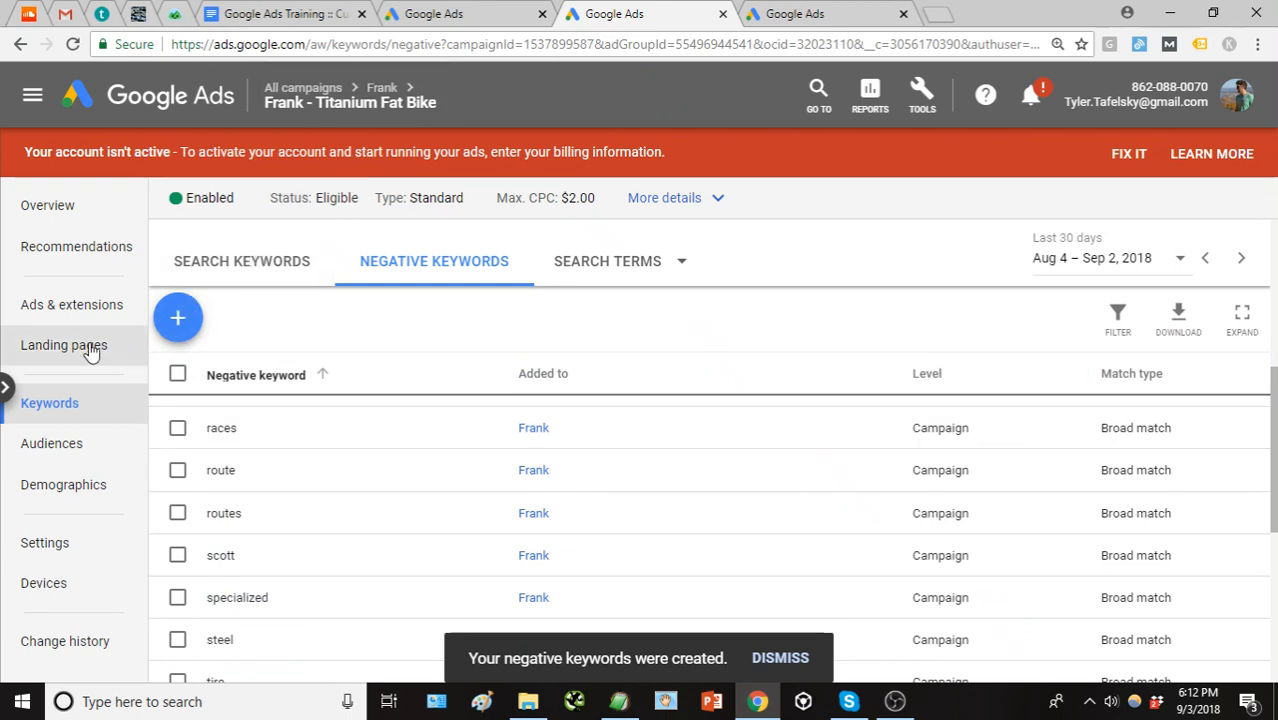
Review the Titanium Fat Bike ad group's search keywords and check the status details of [titanium fat tire bike].
click(257, 262)
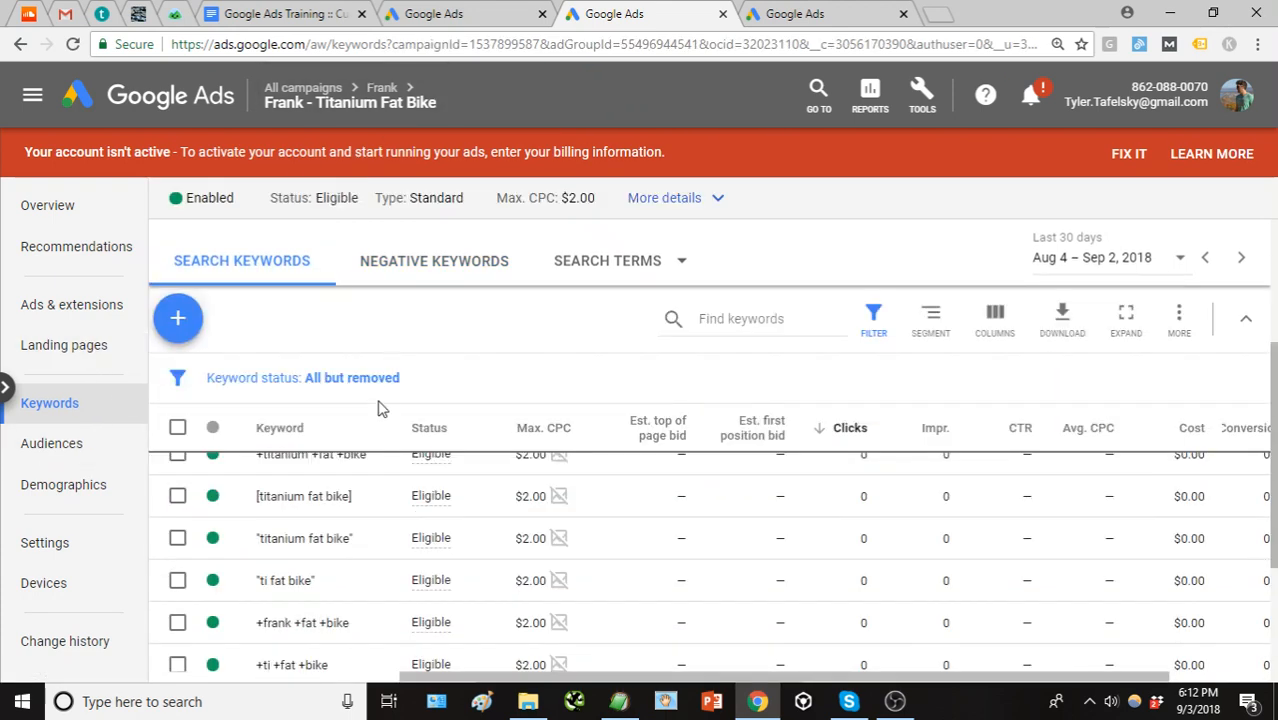
scroll(303, 638, up, 1)
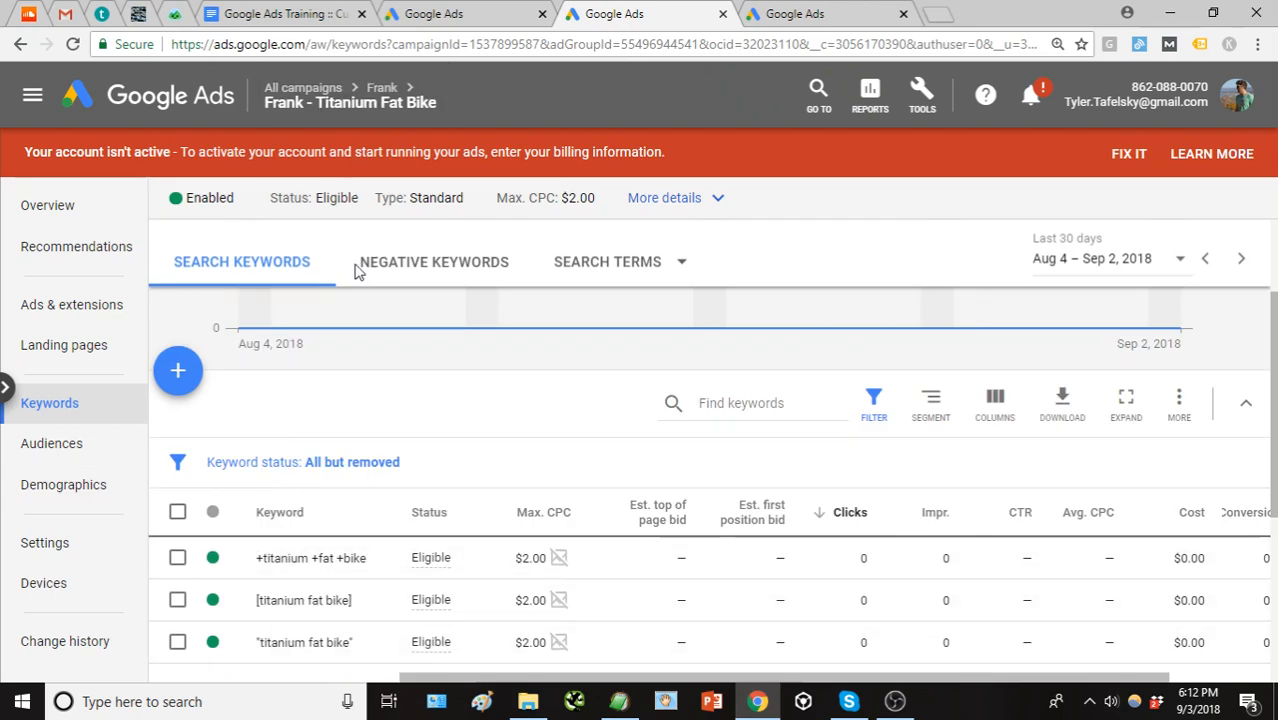
scroll(345, 525, down, 2)
mouse_move(448, 614)
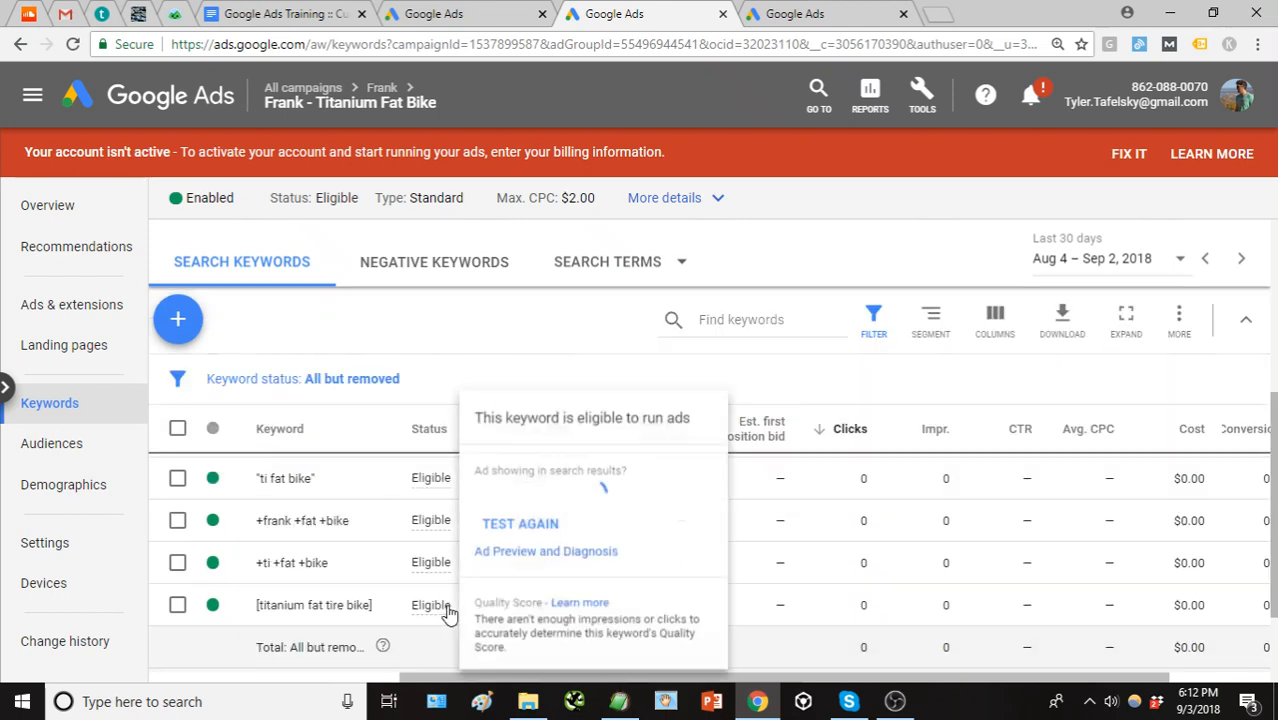
Review the Titanium Fat Bike ad group's search keywords and examine its full list of campaign-level and ad-group-level negative keywords.
scroll(322, 494, up, 1)
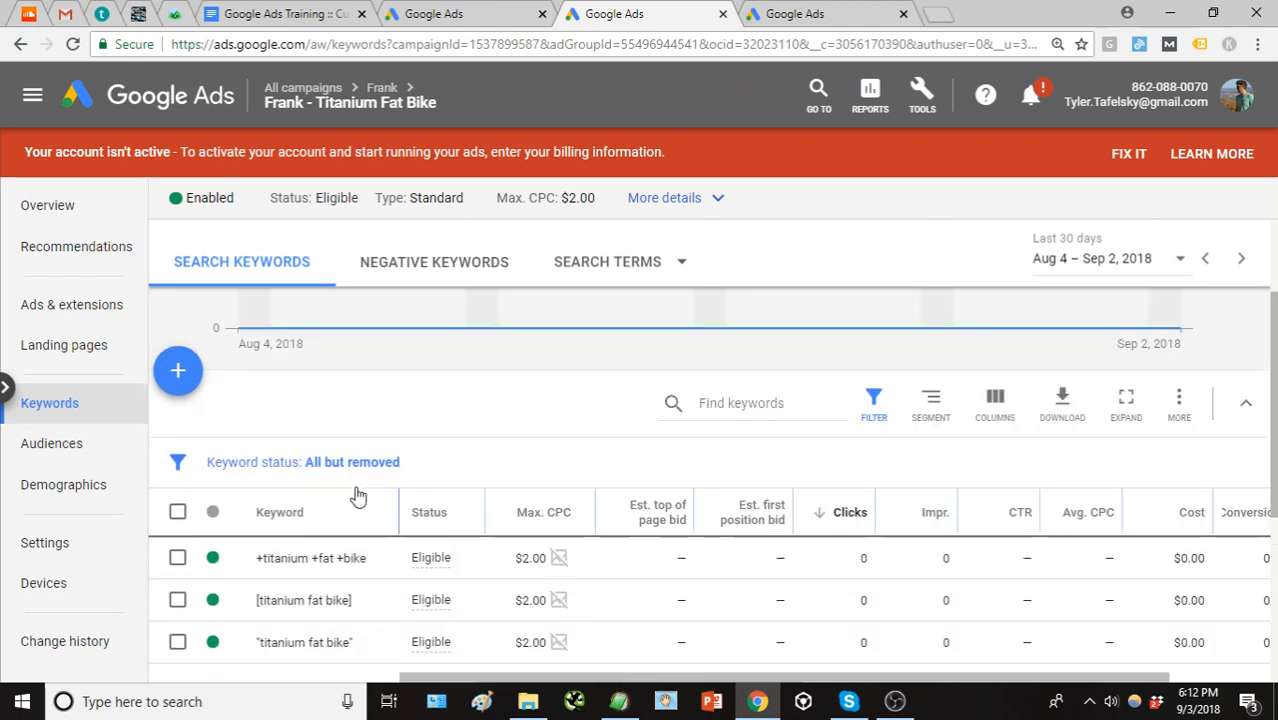
scroll(430, 440, down, 1)
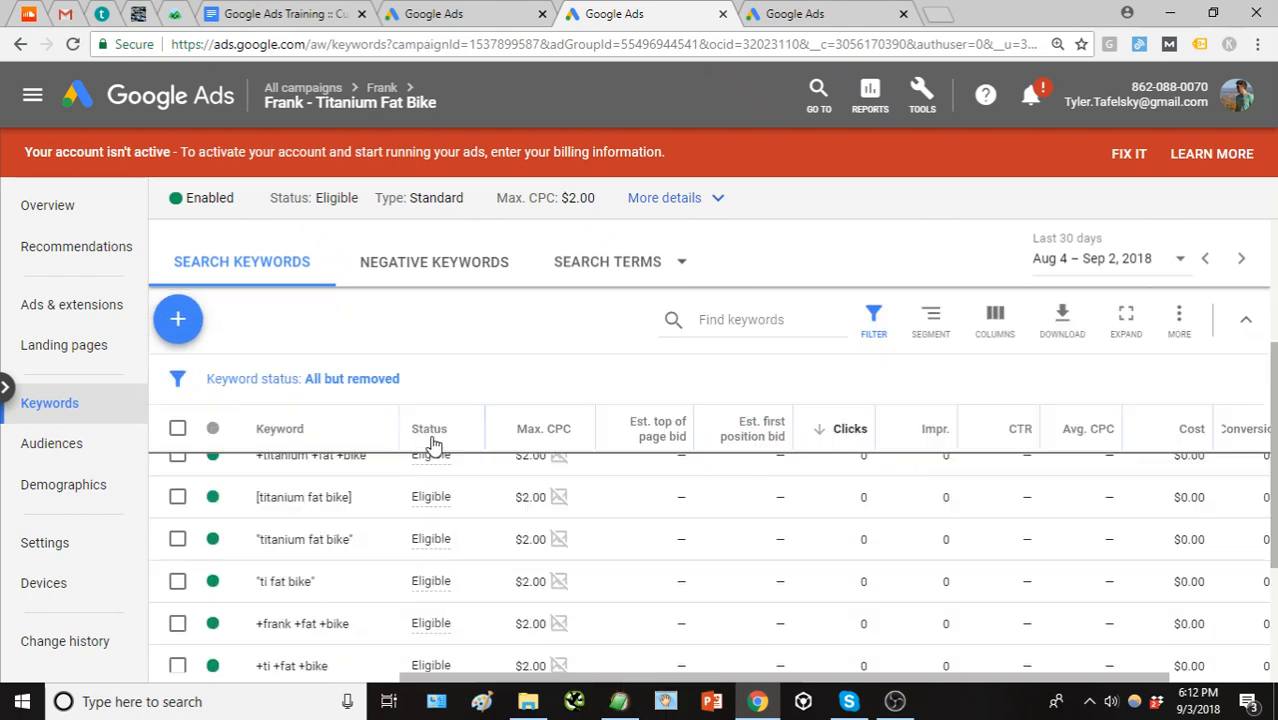
click(488, 277)
scroll(460, 510, down, 1)
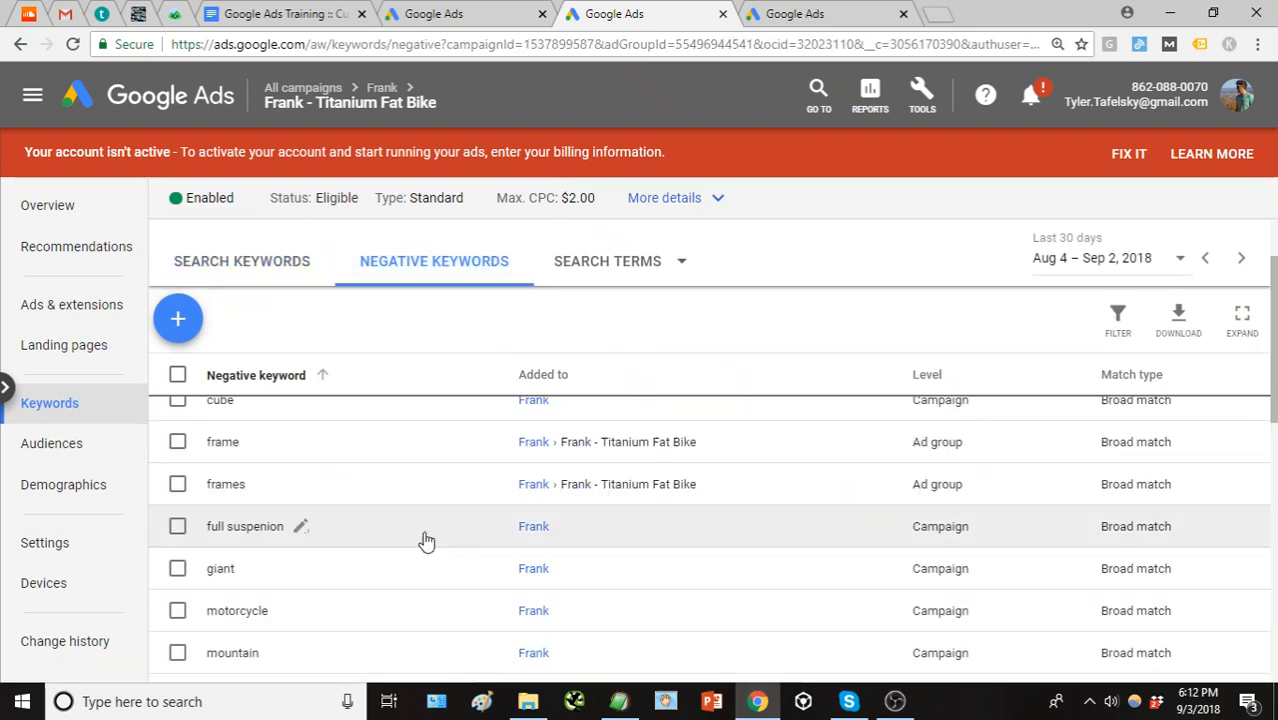
scroll(250, 592, down, 1)
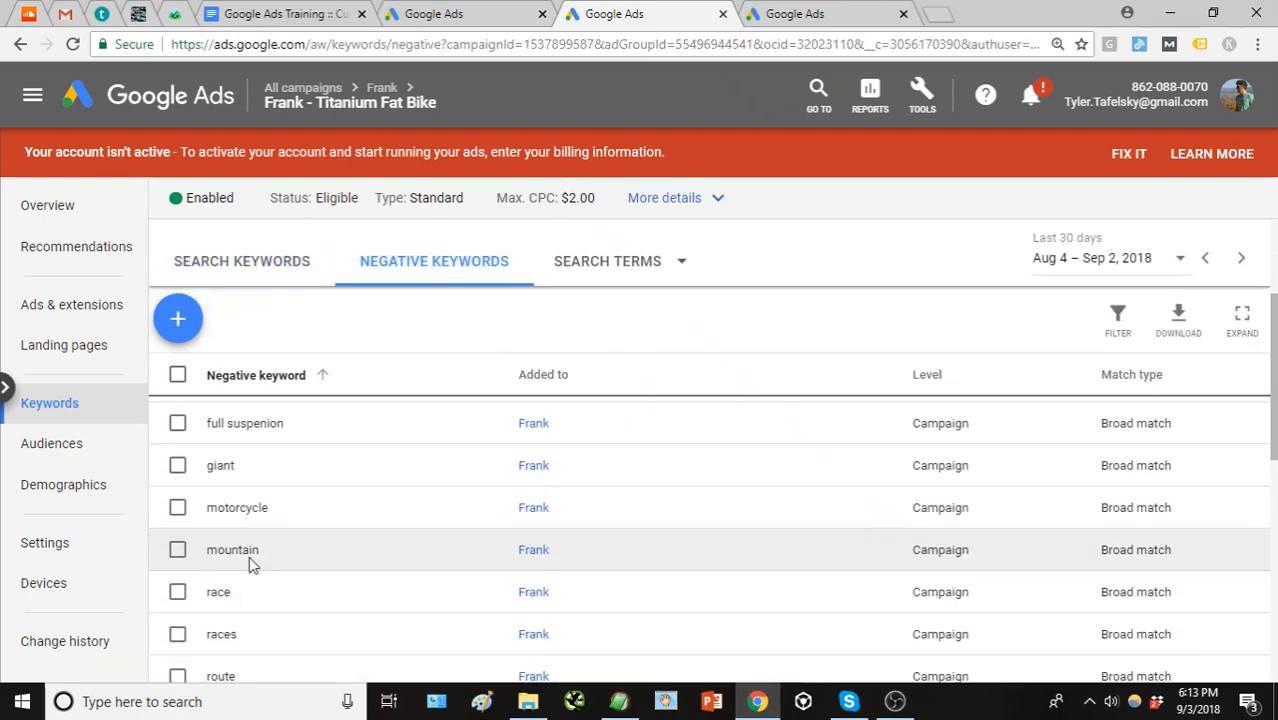
scroll(320, 581, down, 1)
scroll(328, 590, down, 1)
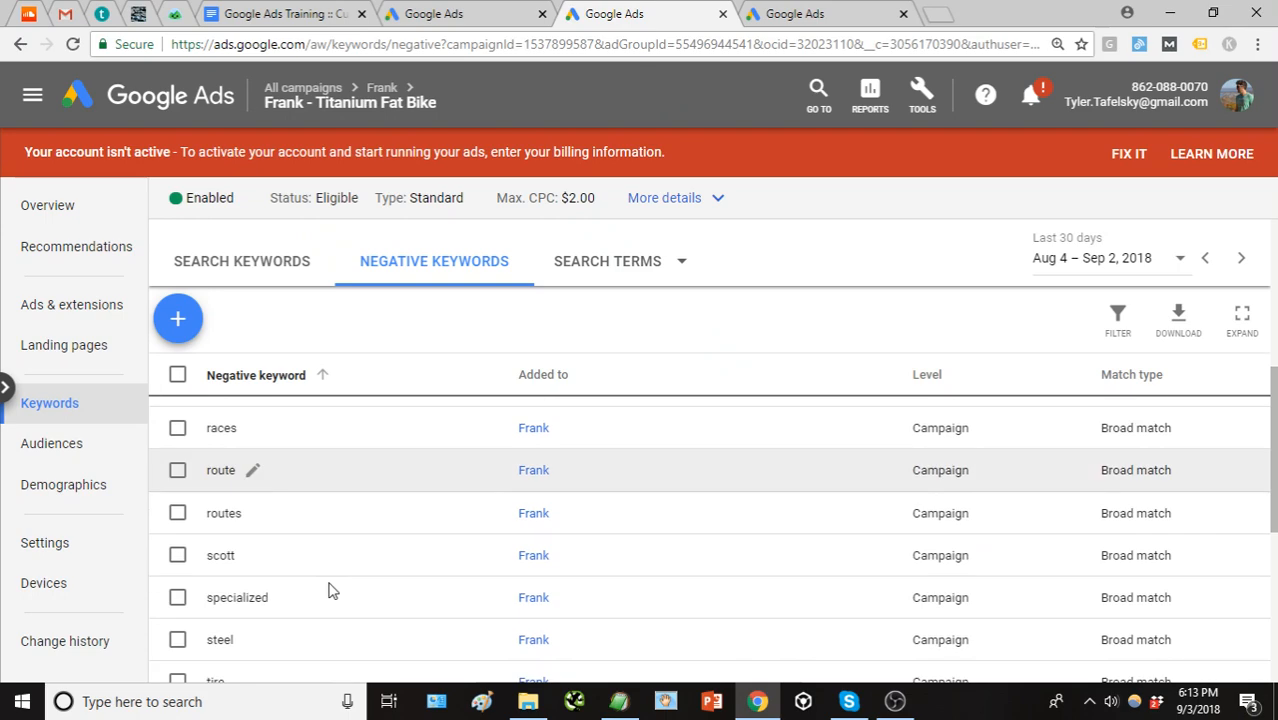
scroll(277, 571, down, 1)
scroll(277, 591, down, 1)
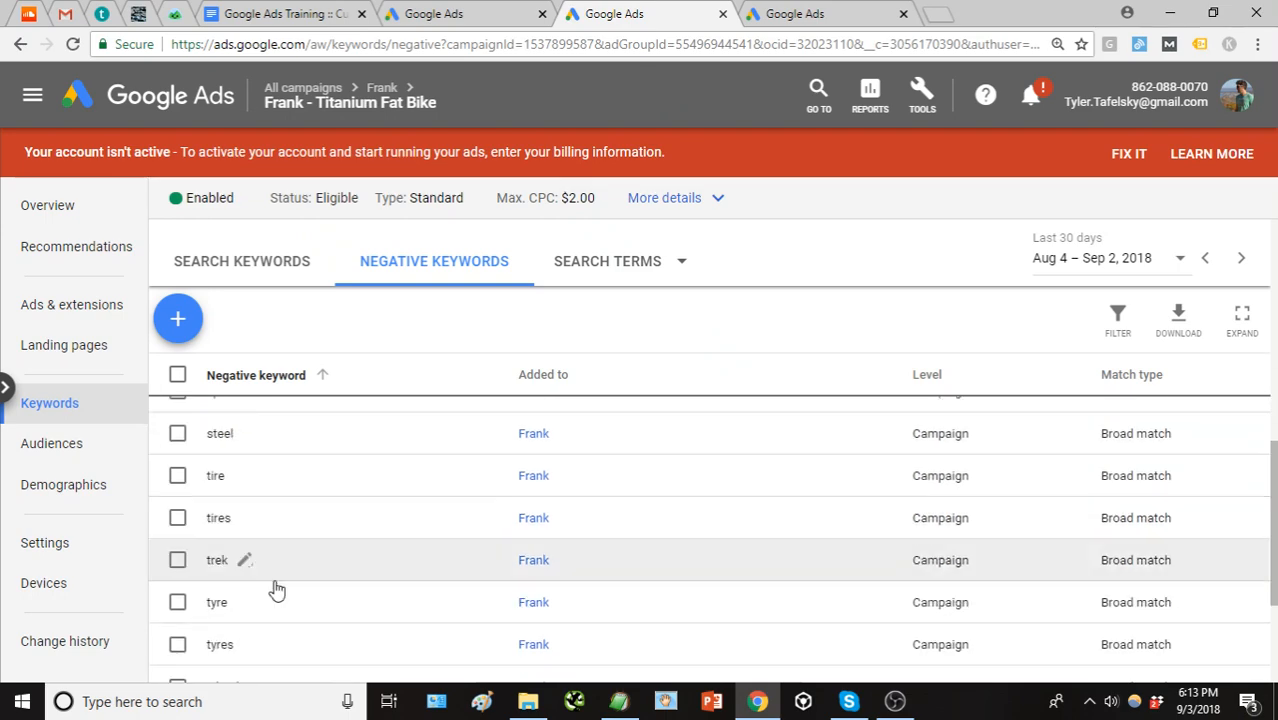
scroll(737, 603, down, 1)
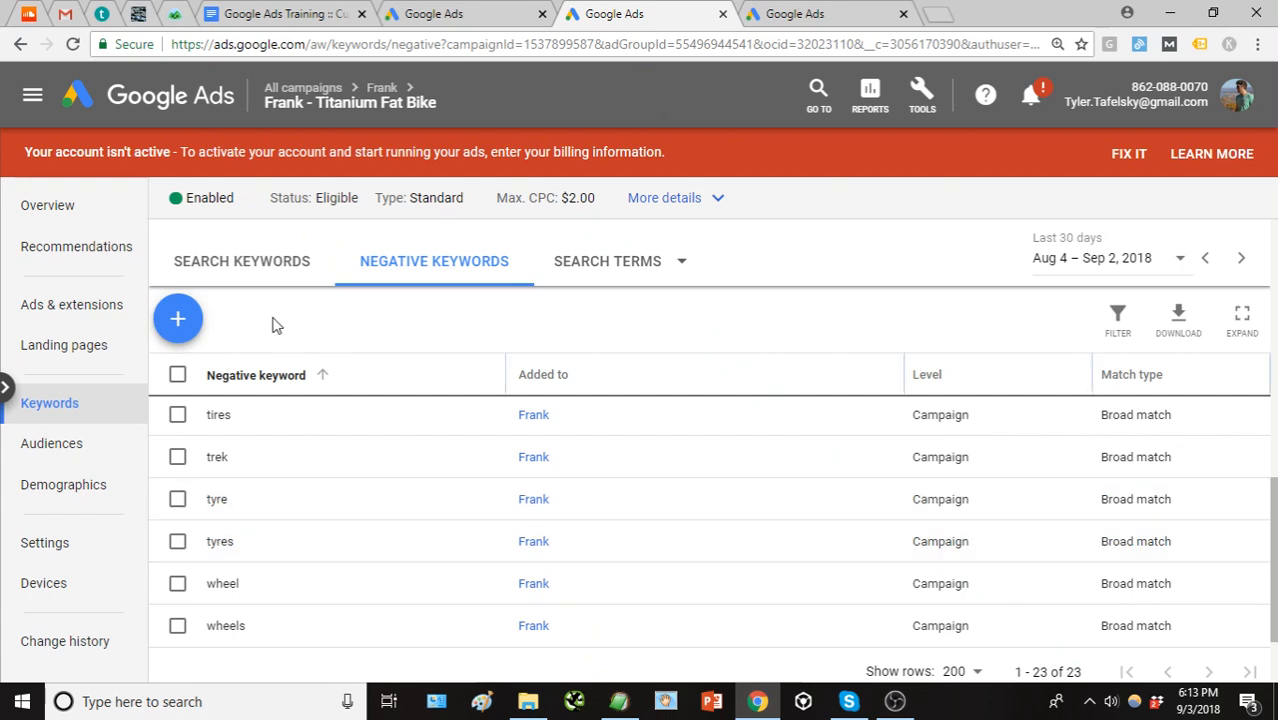
scroll(345, 566, up, 2)
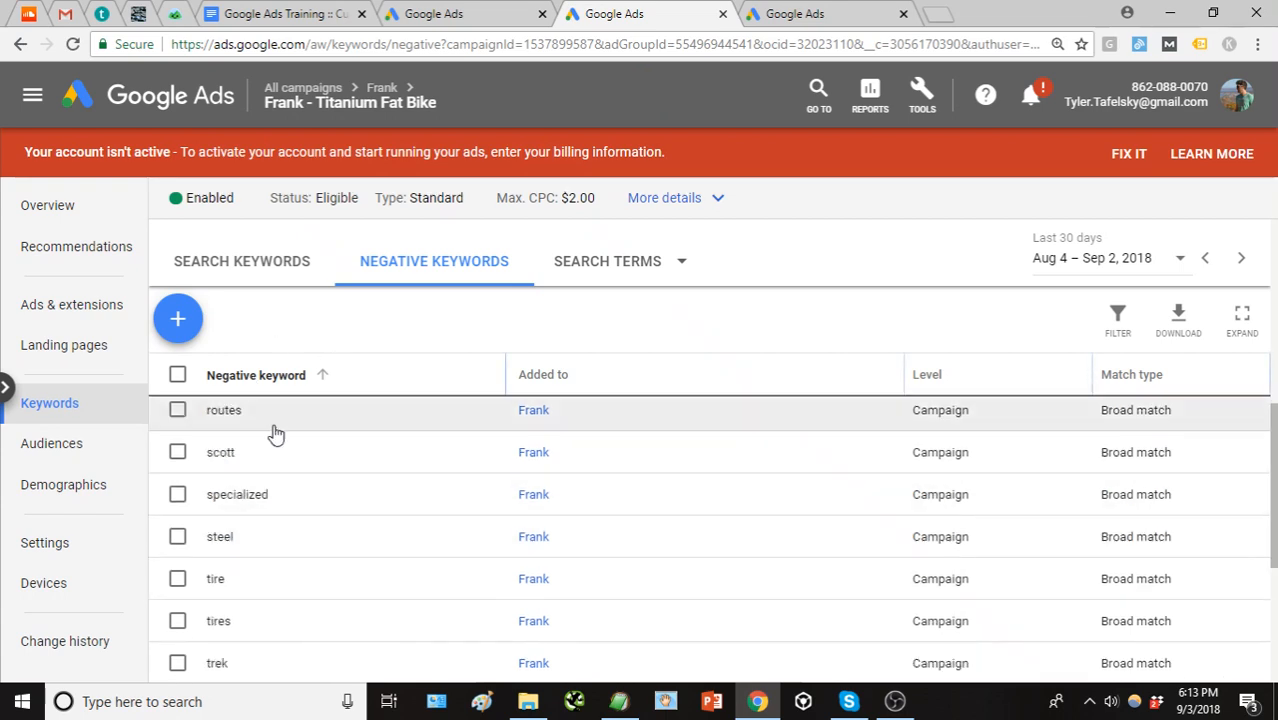
click(281, 259)
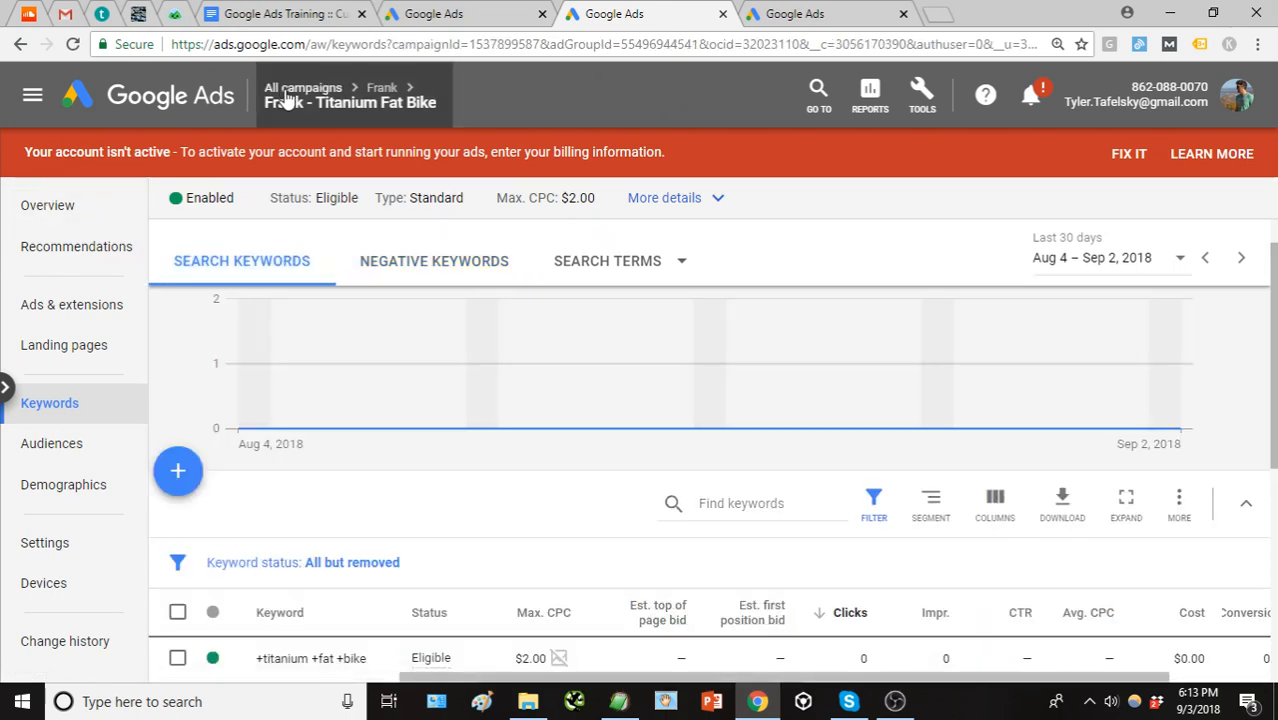
Go back to all campaigns and open the Thunderhawk campaign.
click(287, 92)
scroll(300, 440, down, 2)
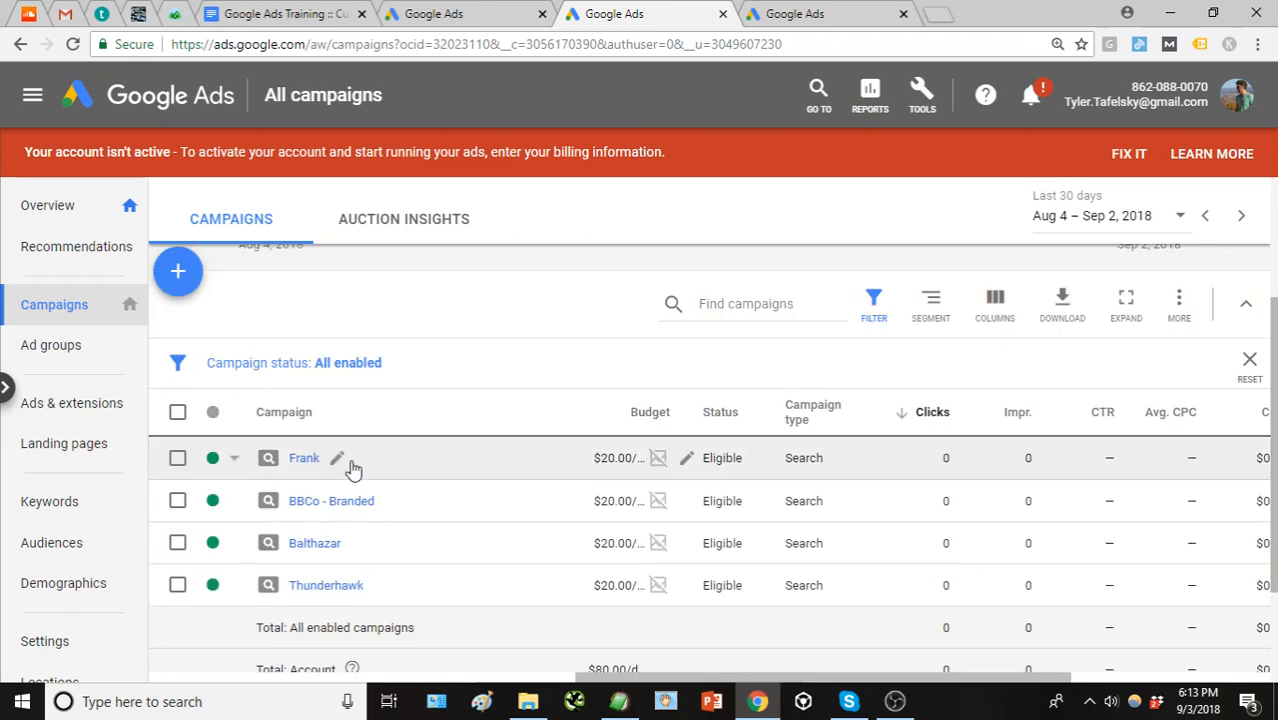
click(345, 587)
Switch to EditPad Pro and copy the whole negatives list, from carbon through races, in Thunderhawk PPC Keywords.txt.
click(619, 701)
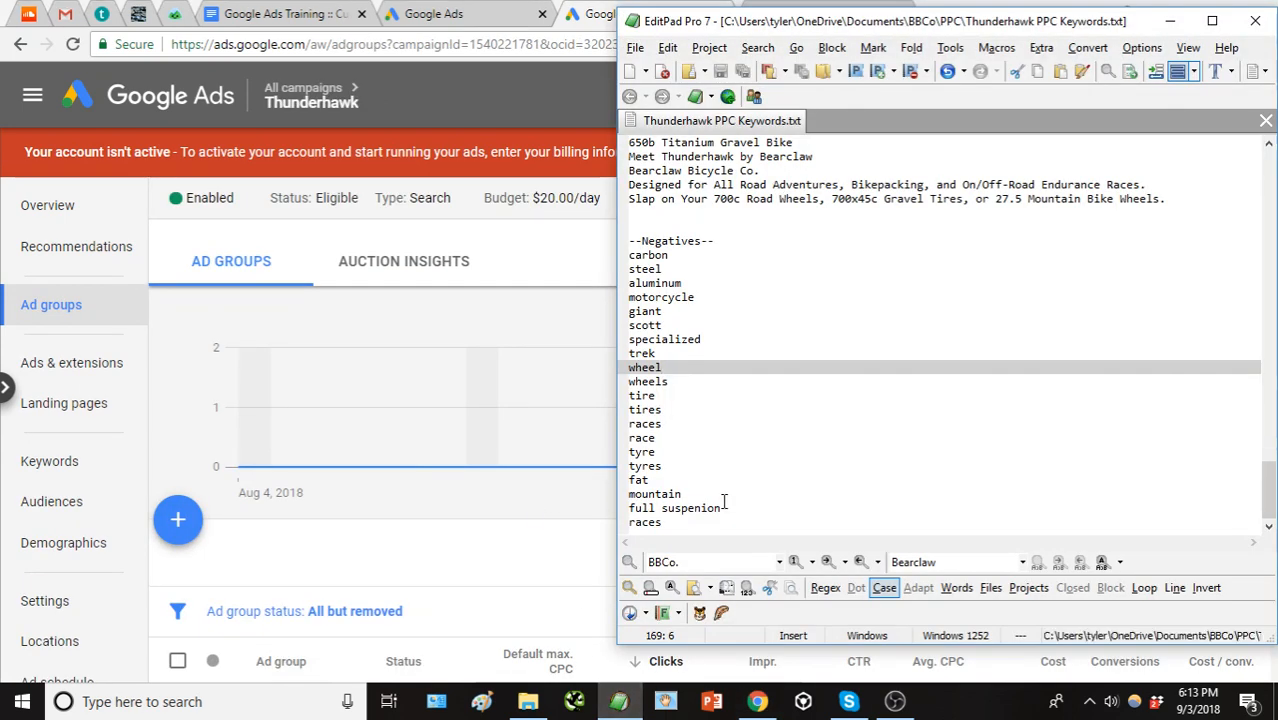
drag(676, 536, 583, 268)
key(ctrl+c)
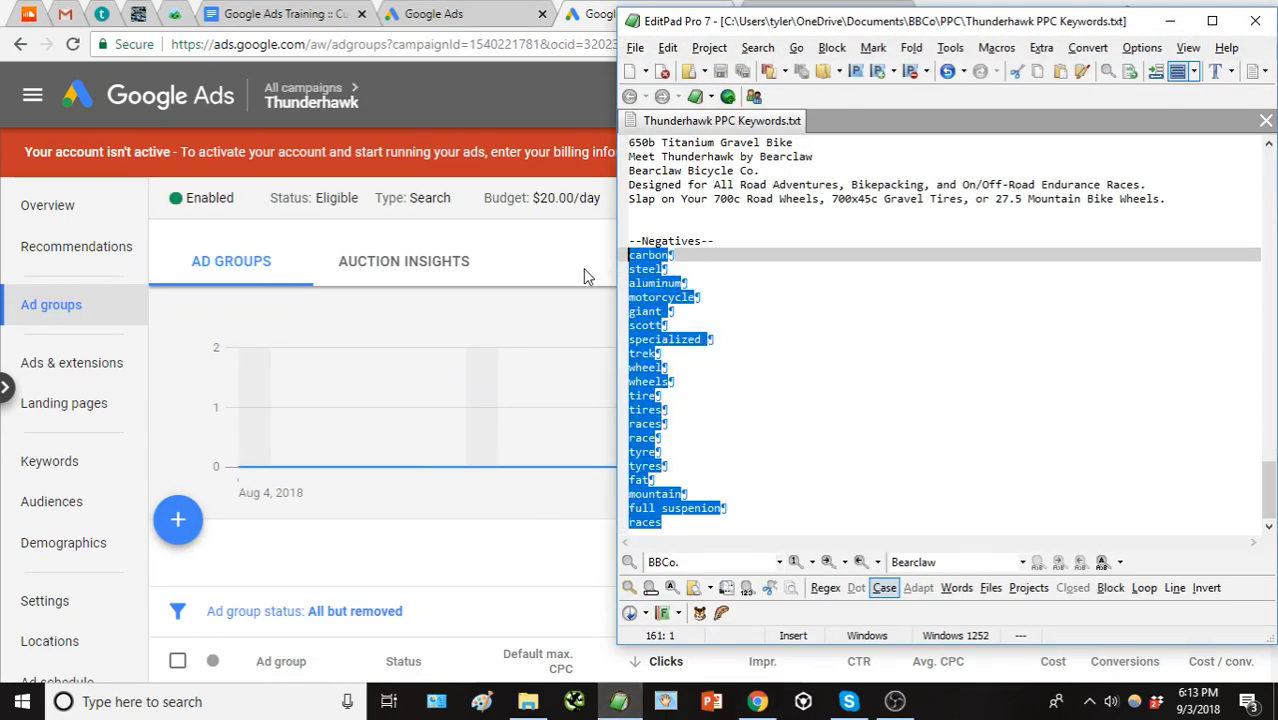
Back in Google Ads, add the copied list as campaign-level negative keywords to the Thunderhawk campaign and save them.
click(428, 556)
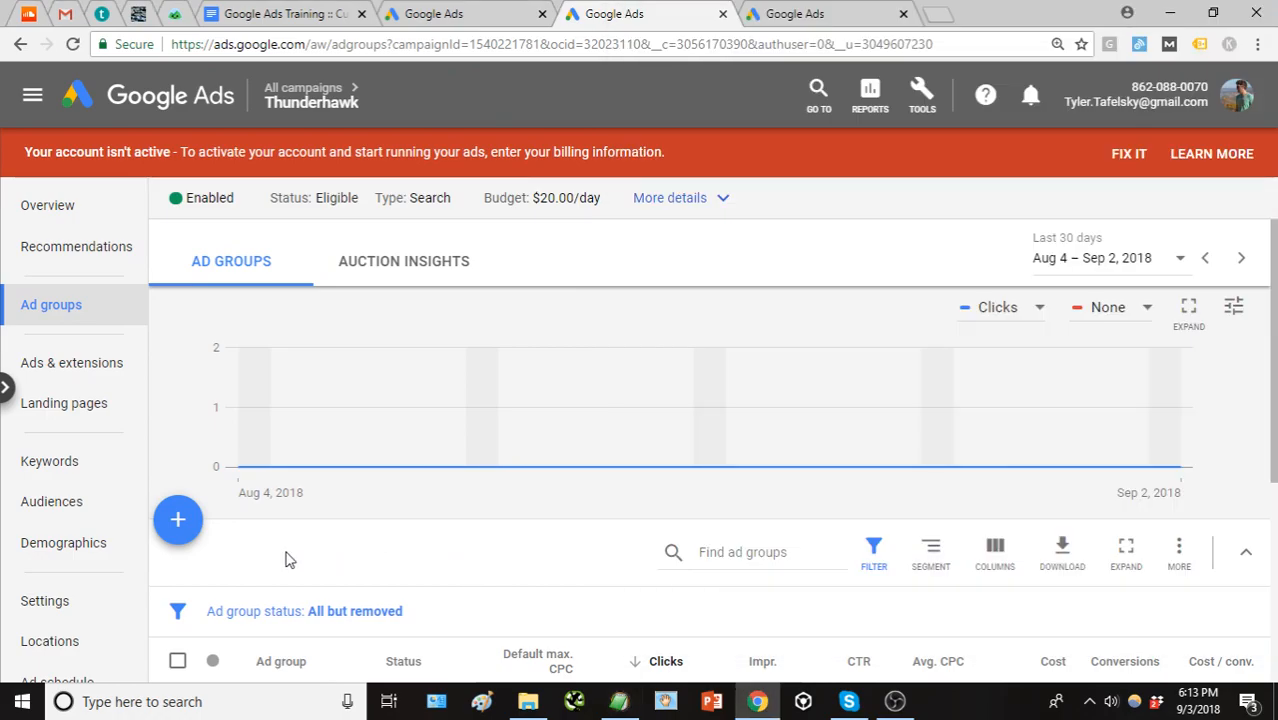
scroll(195, 540, down, 2)
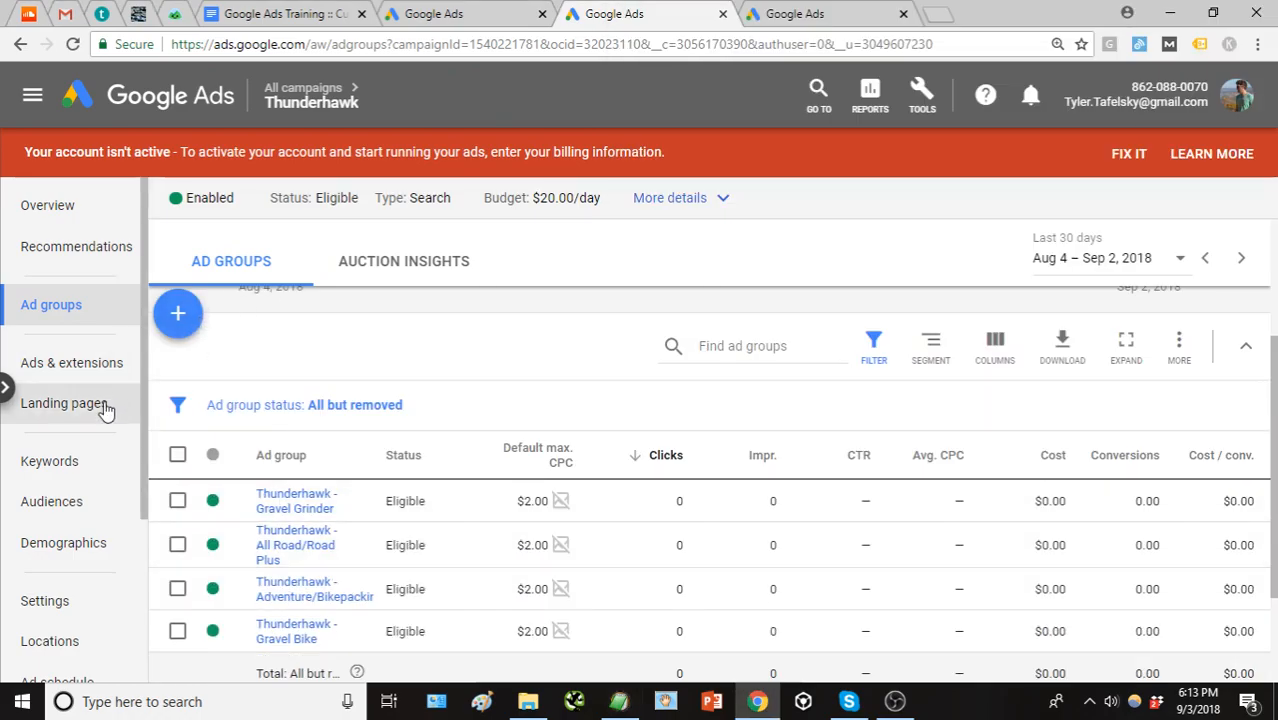
click(85, 461)
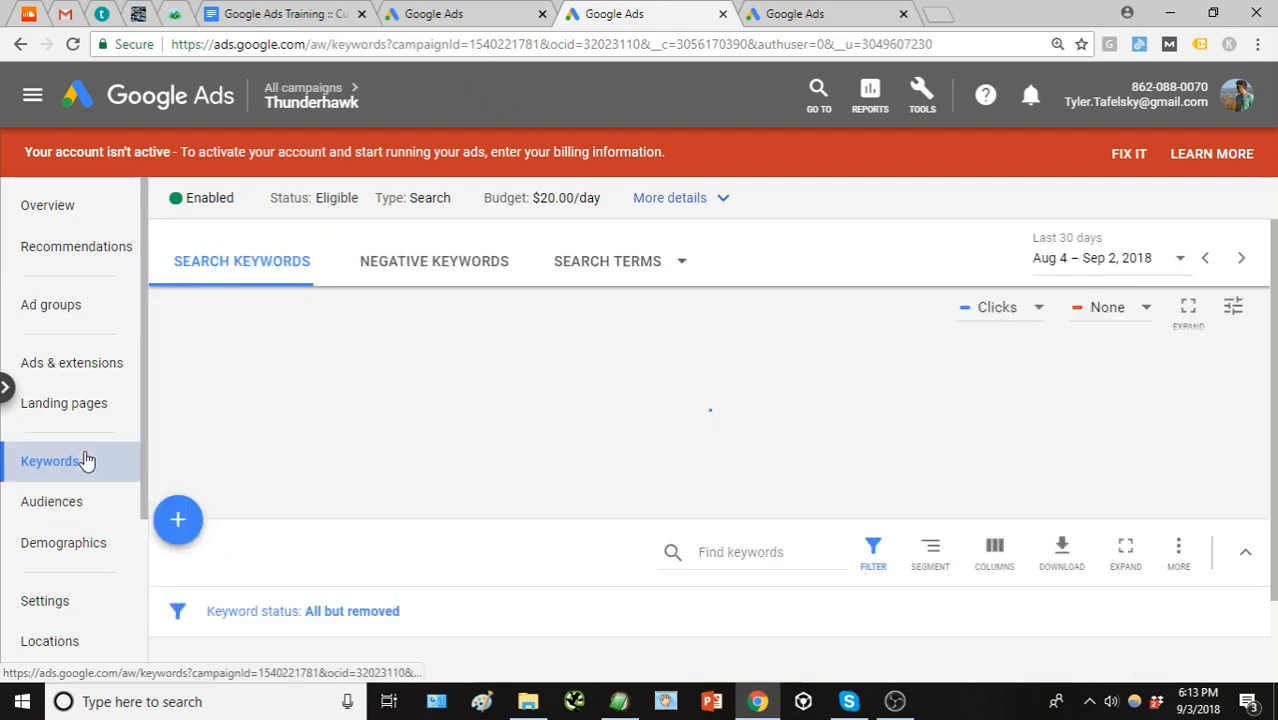
click(436, 284)
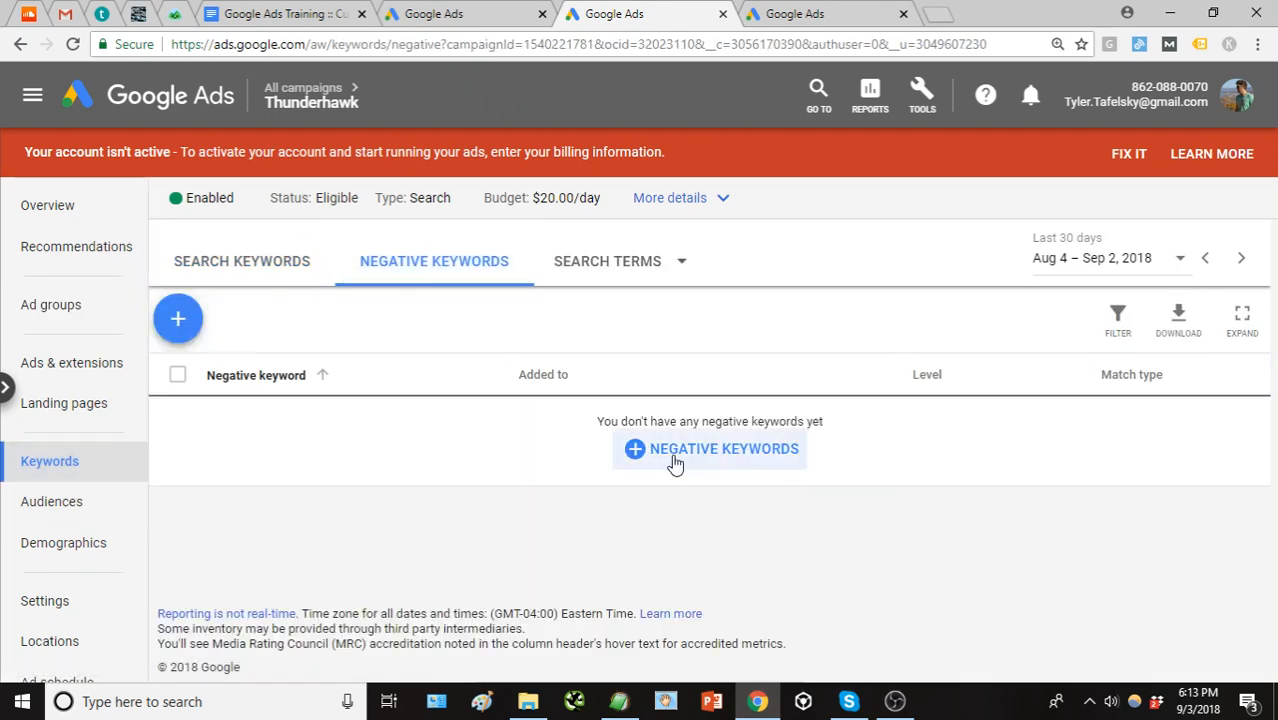
click(676, 452)
scroll(416, 479, down, 2)
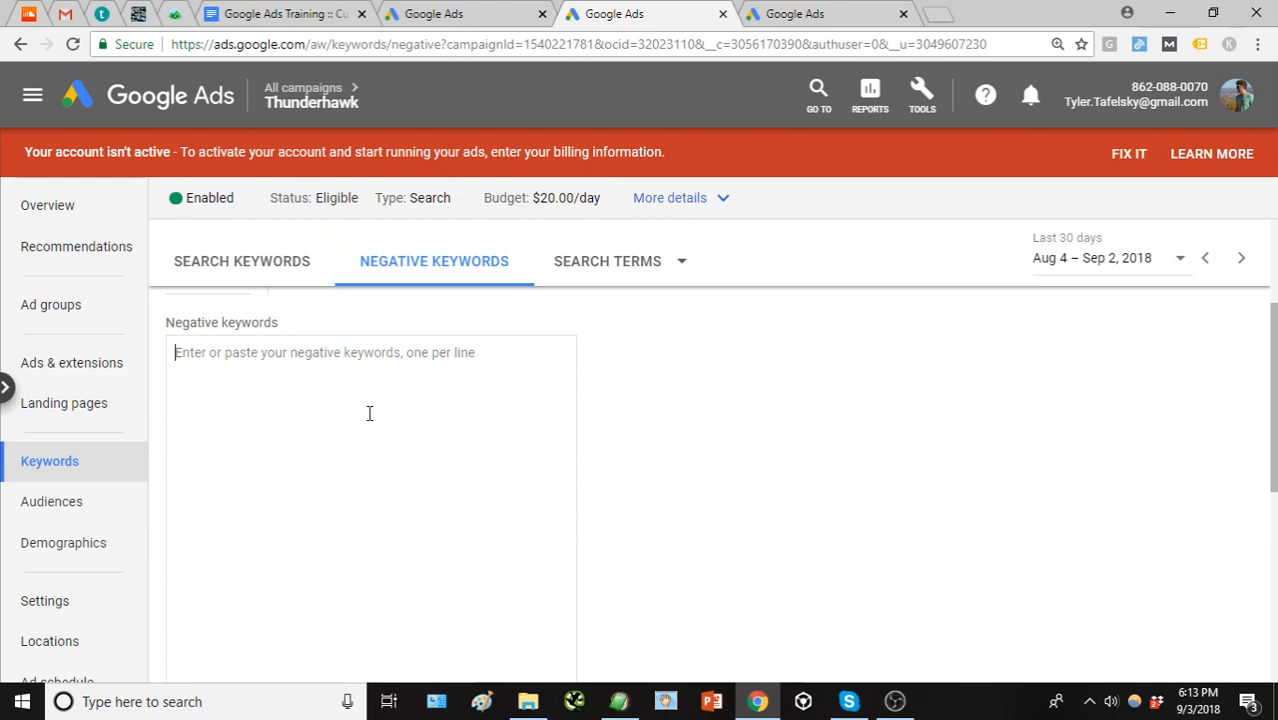
key(ctrl+v)
scroll(790, 440, down, 4)
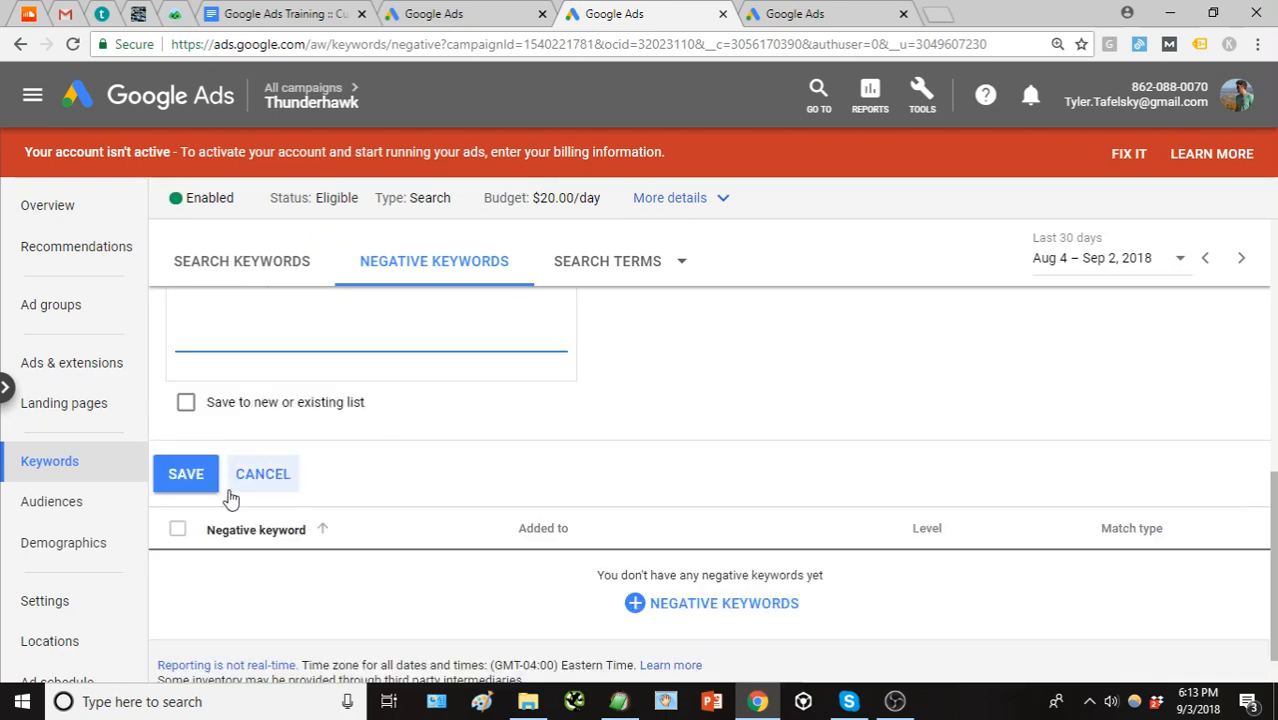
click(180, 476)
Check the gravel bike keywords and ad copy in the Thunderhawk keyword file, then look over the campaign's negative keyword list.
key(alt+Tab)
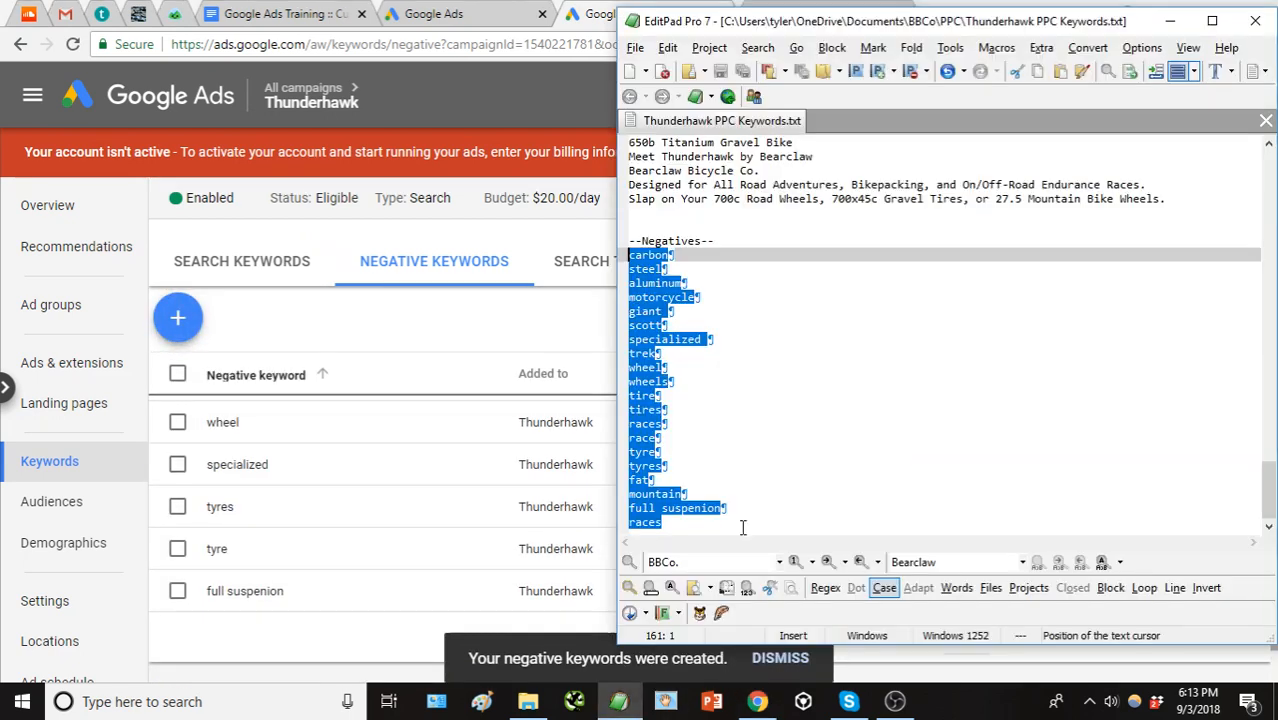
scroll(776, 352, up, 7)
click(762, 398)
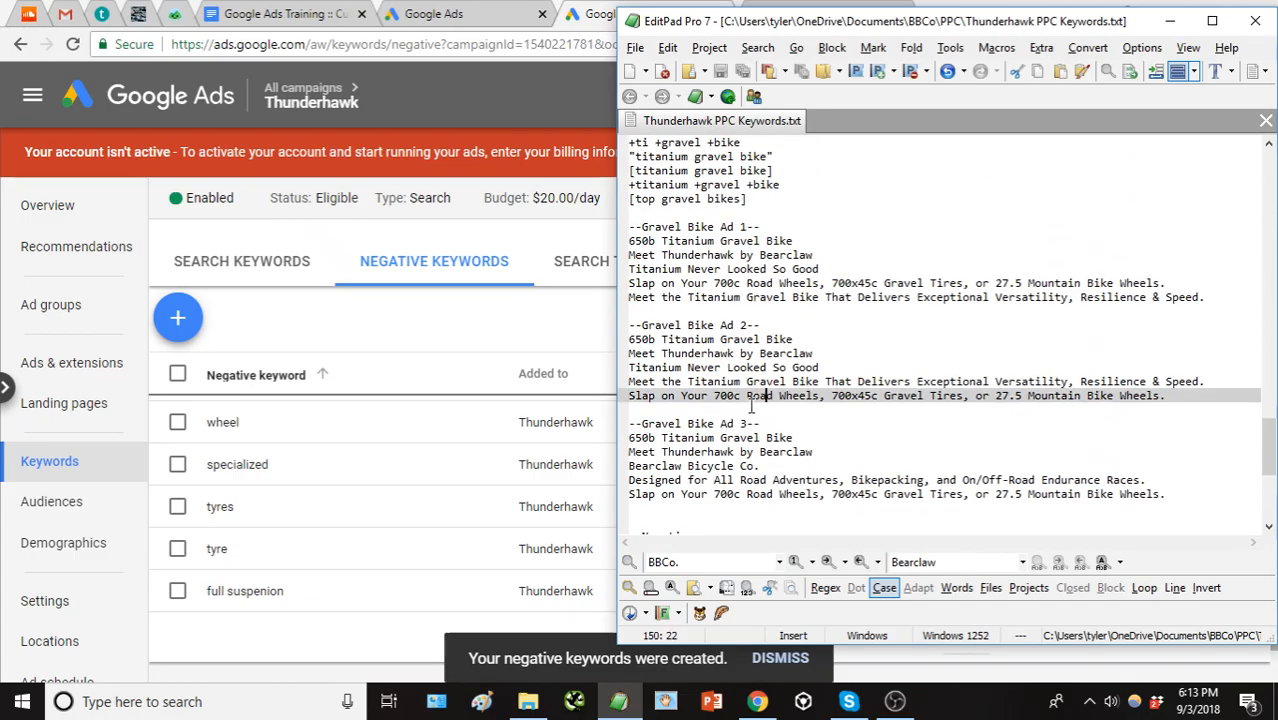
click(562, 330)
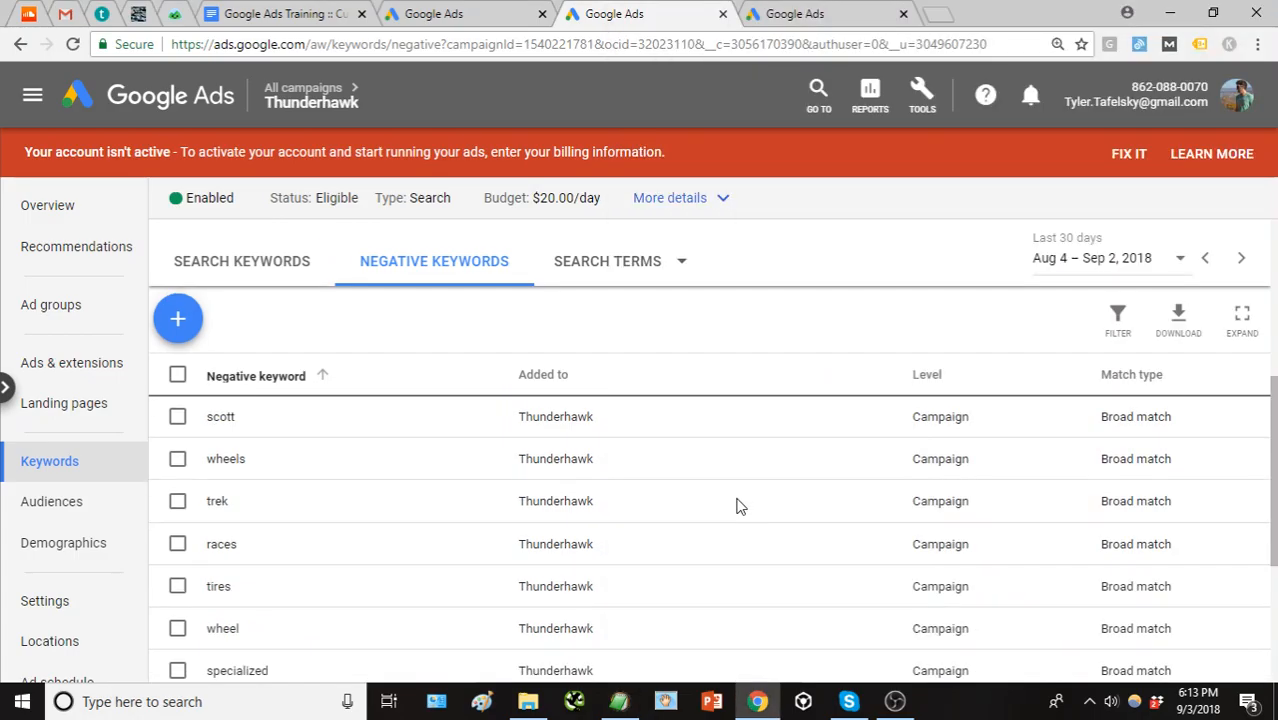
scroll(730, 505, up, 5)
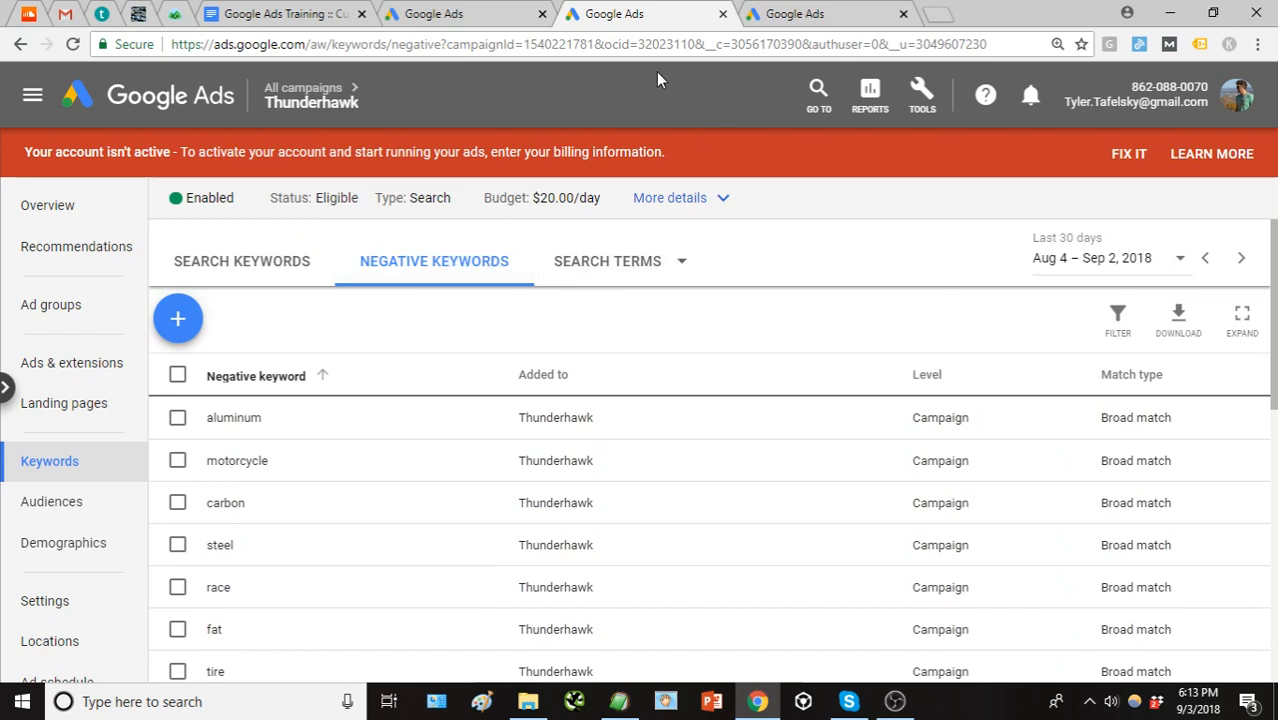
Switch to the account with the Bush Hog Parts ad group and examine its search keywords' statuses, maximum CPCs and clicks.
click(822, 16)
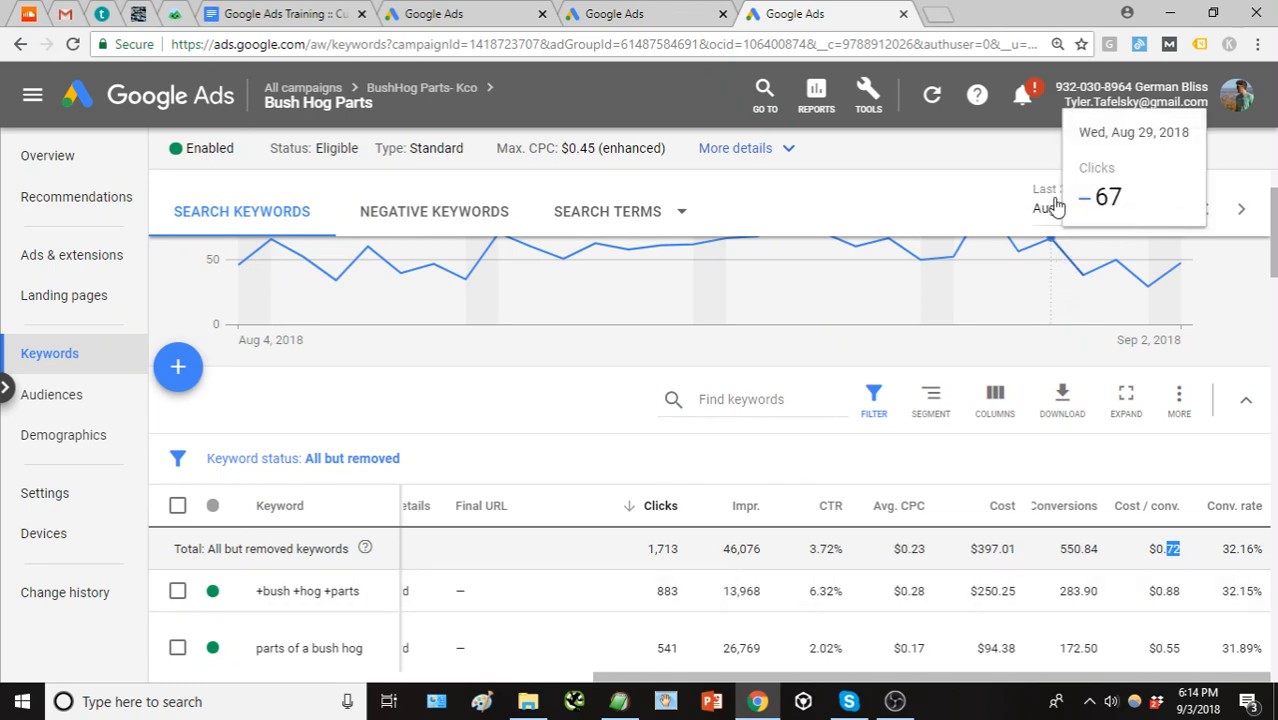
mouse_move(820, 506)
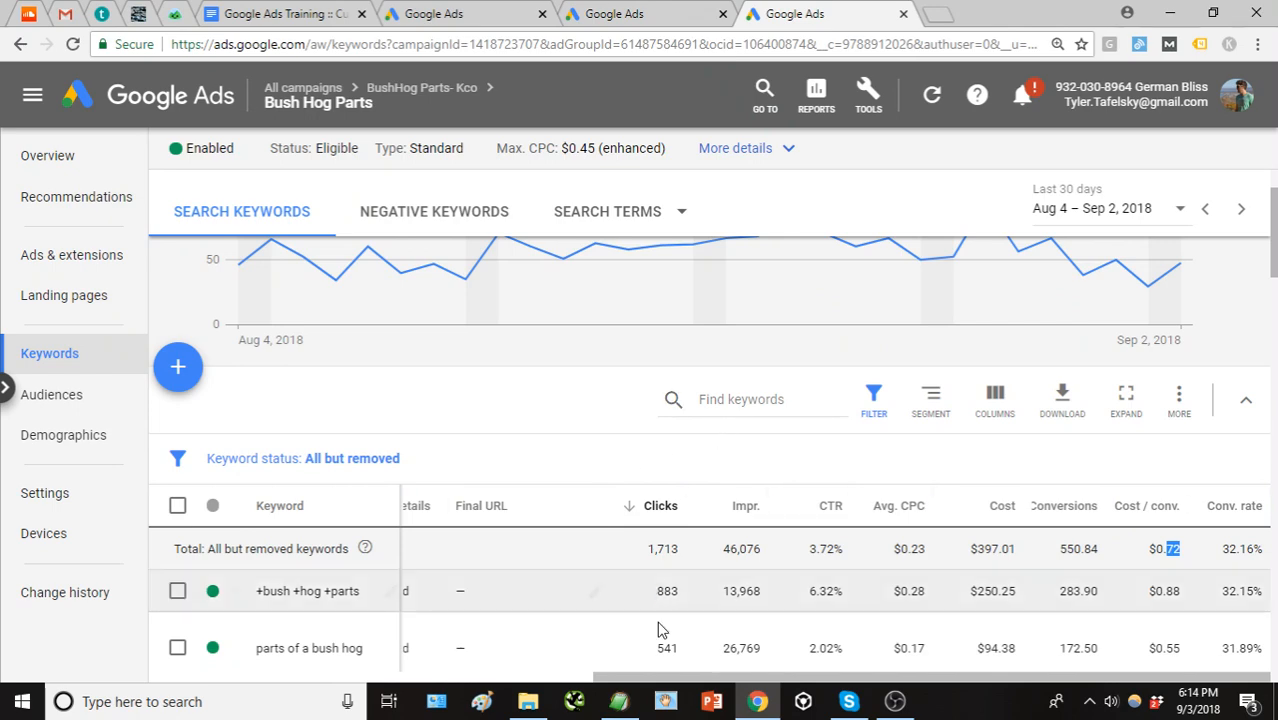
drag(643, 682, 520, 687)
scroll(397, 430, down, 1)
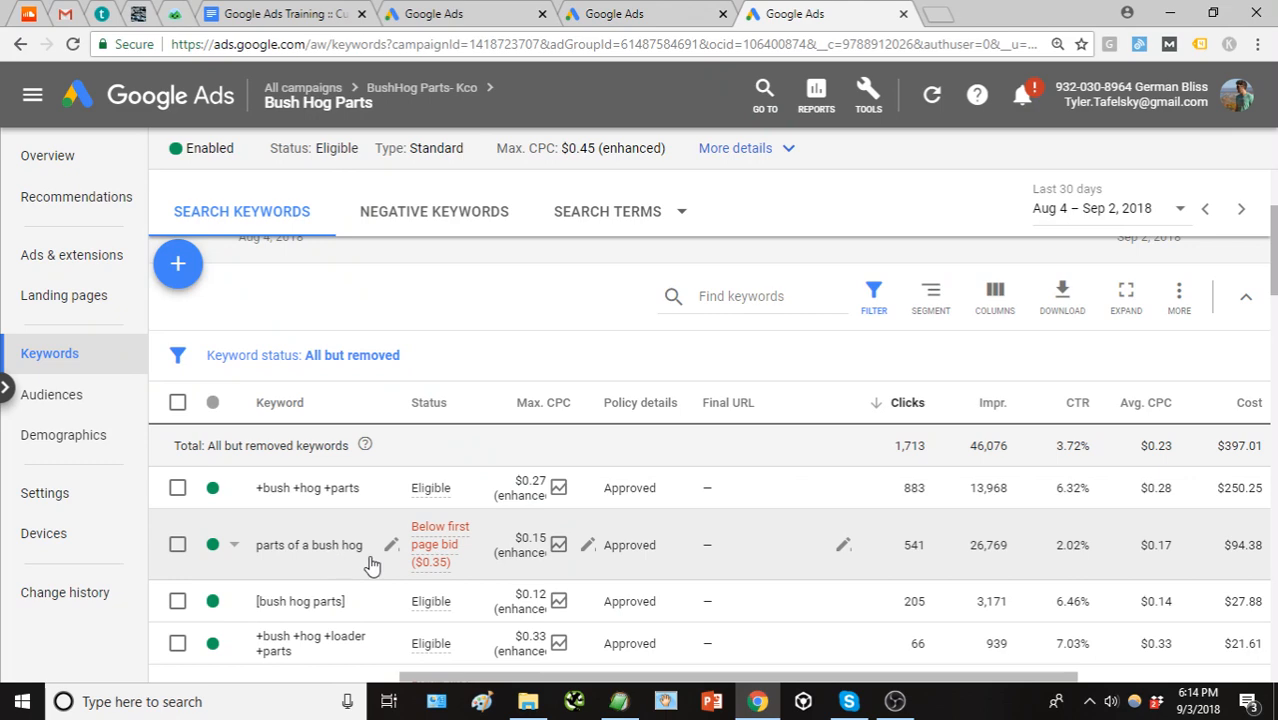
mouse_move(424, 563)
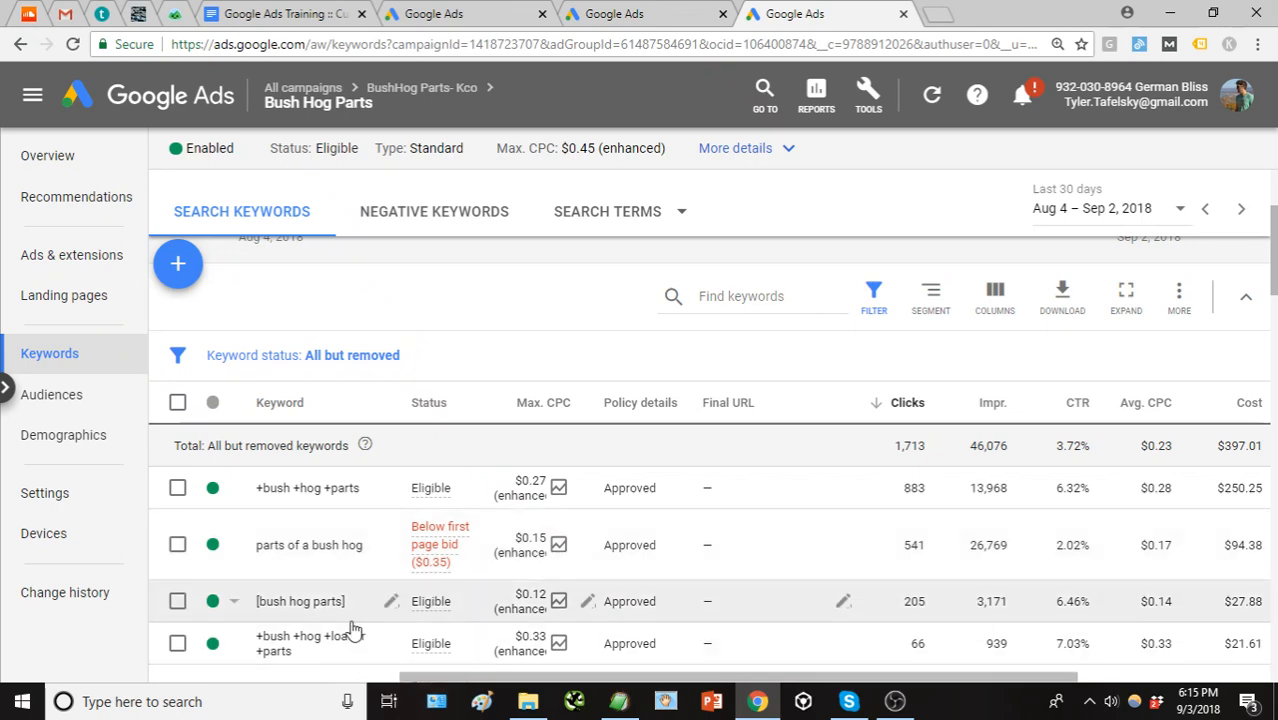
scroll(352, 628, down, 2)
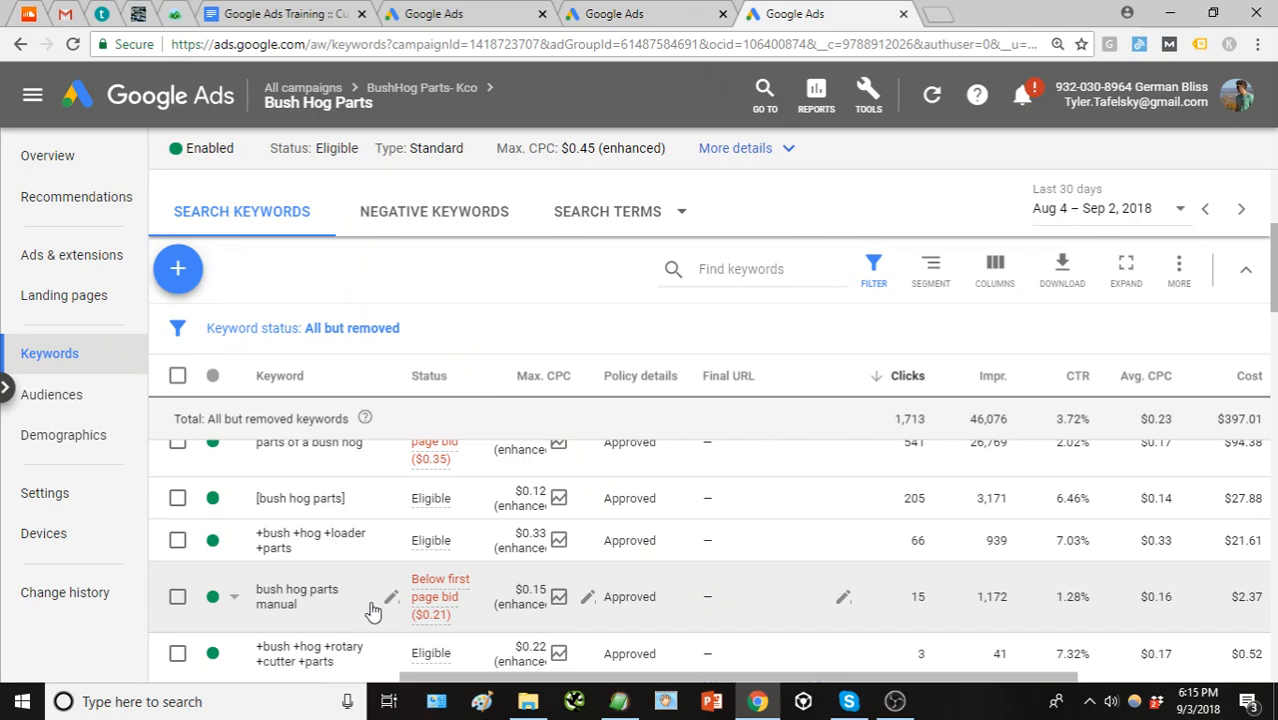
Compare the average CPC and cost per conversion of "bush hog parts manual" with the ad group's total cost per conversion.
drag(998, 678, 1114, 686)
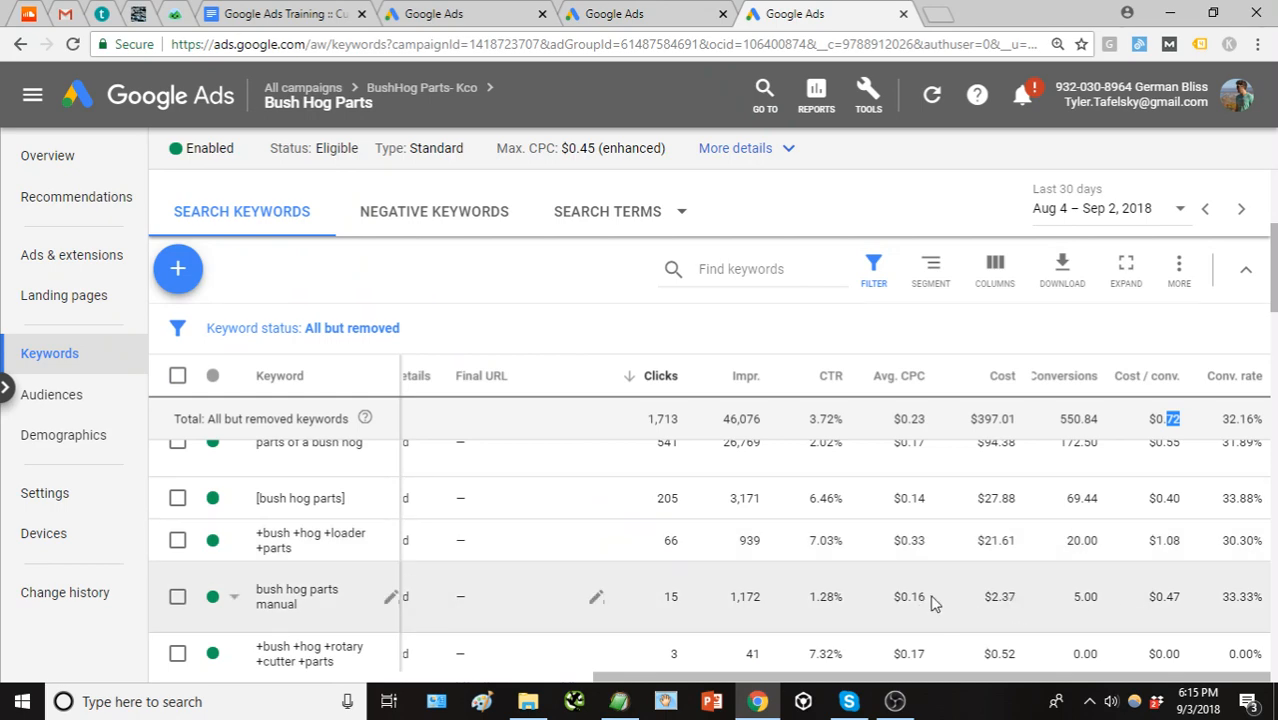
drag(930, 601, 913, 597)
click(1180, 596)
drag(1184, 420, 1150, 420)
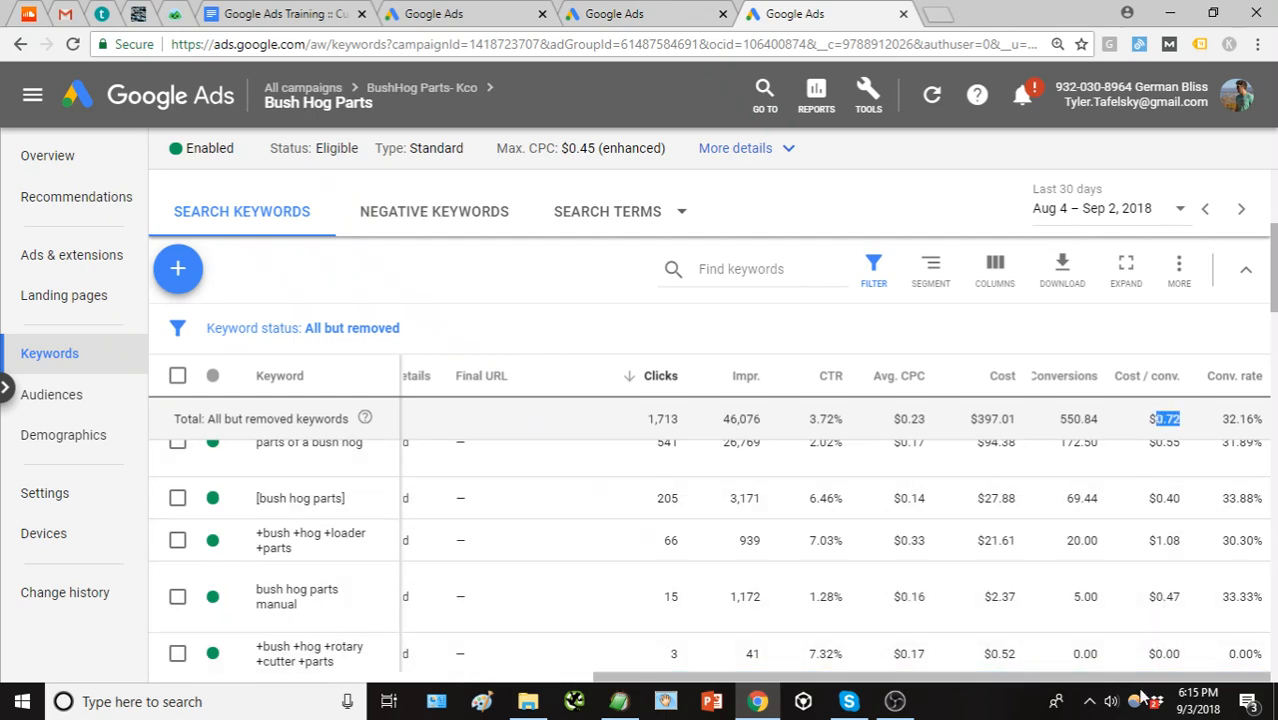
Examine the status and policy details of the remaining Bush Hog Parts keywords, then the conversion figures of the top keywords.
drag(1138, 677, 982, 677)
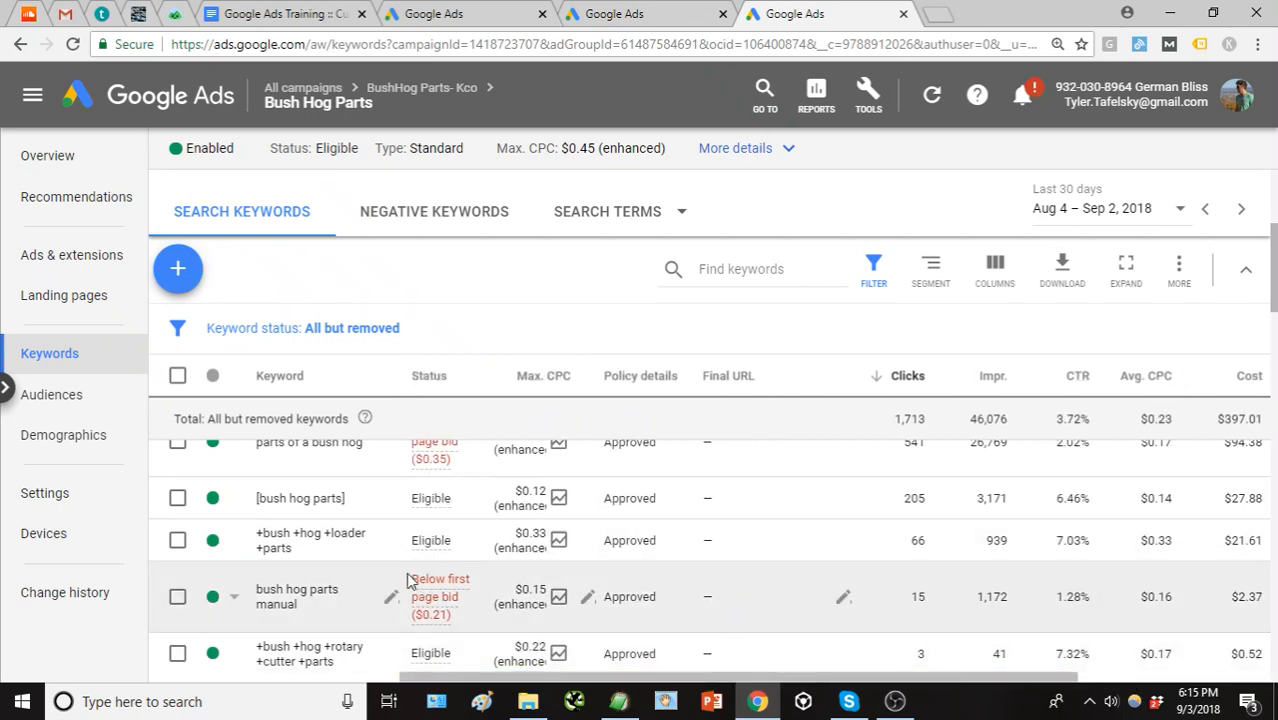
scroll(304, 590, down, 1)
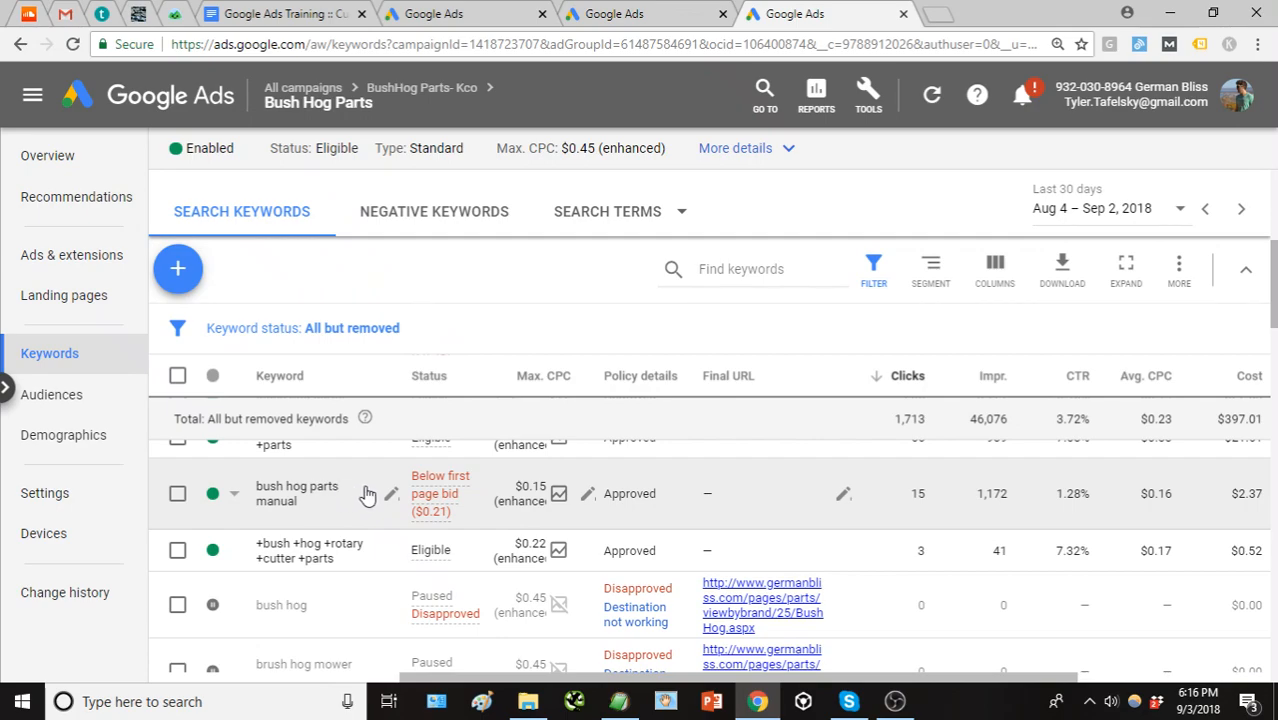
scroll(395, 493, down, 1)
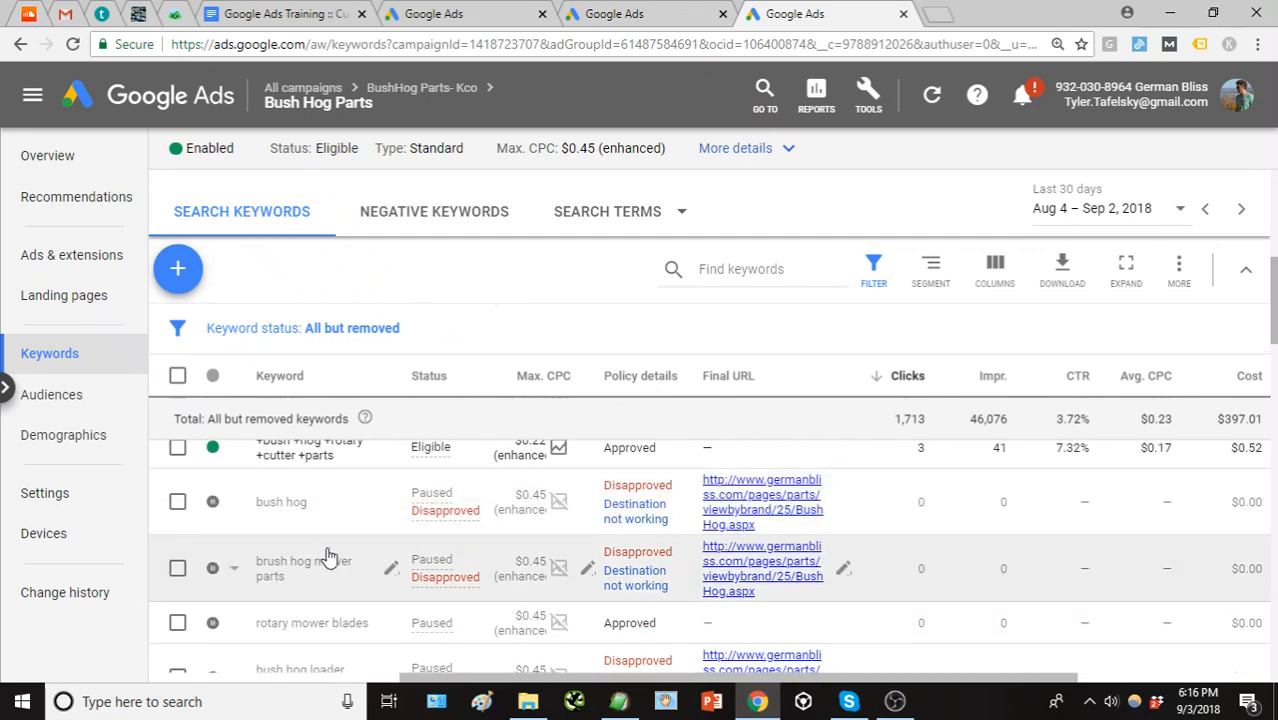
scroll(495, 565, down, 1)
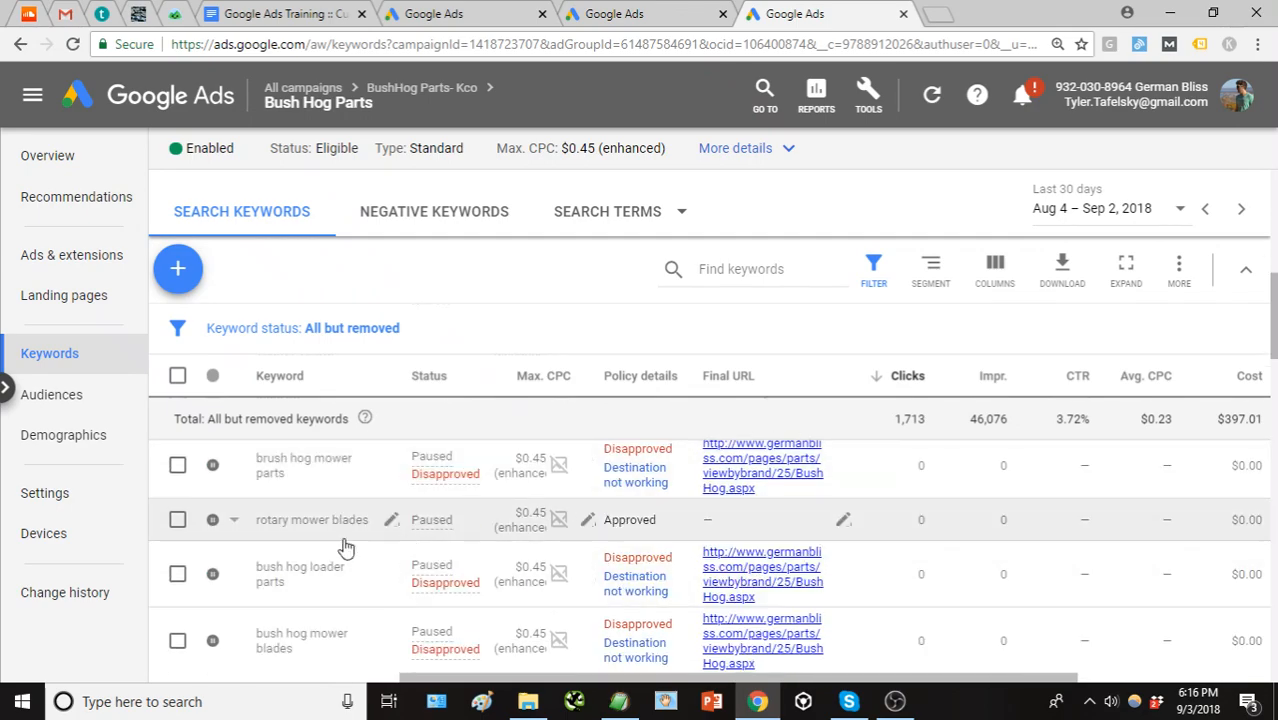
scroll(605, 585, up, 2)
scroll(612, 578, up, 3)
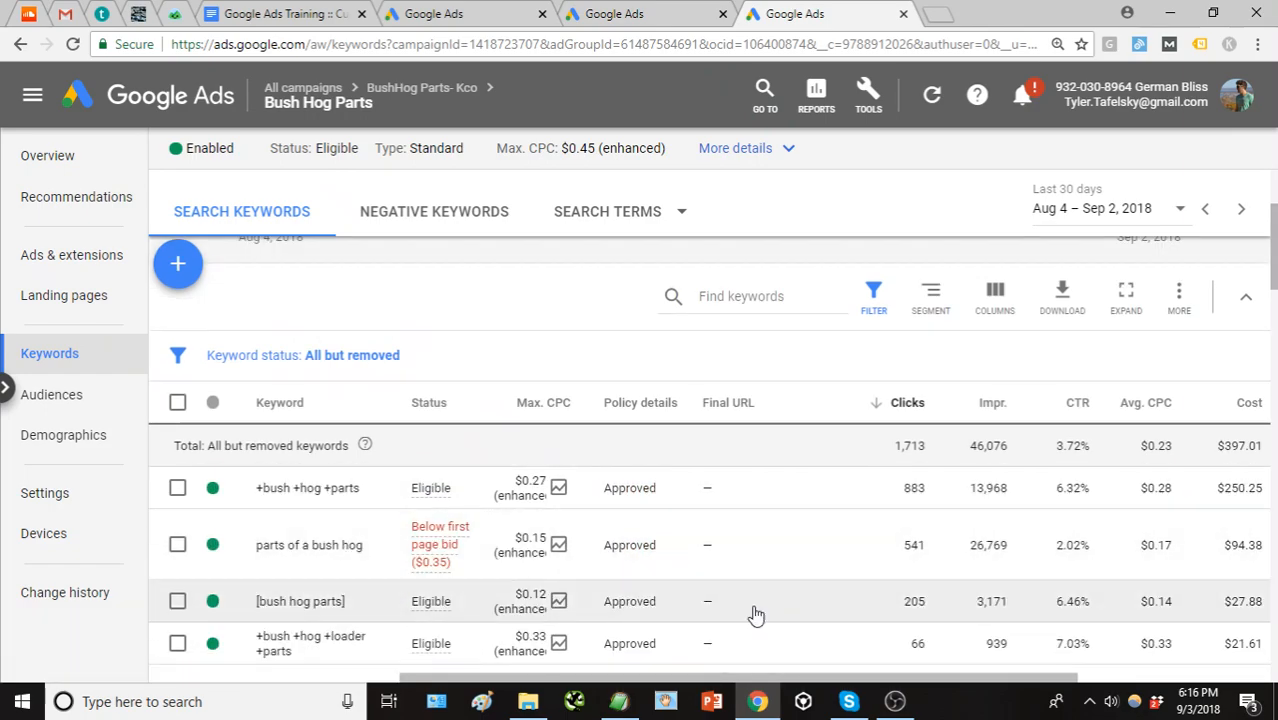
drag(860, 680, 1052, 686)
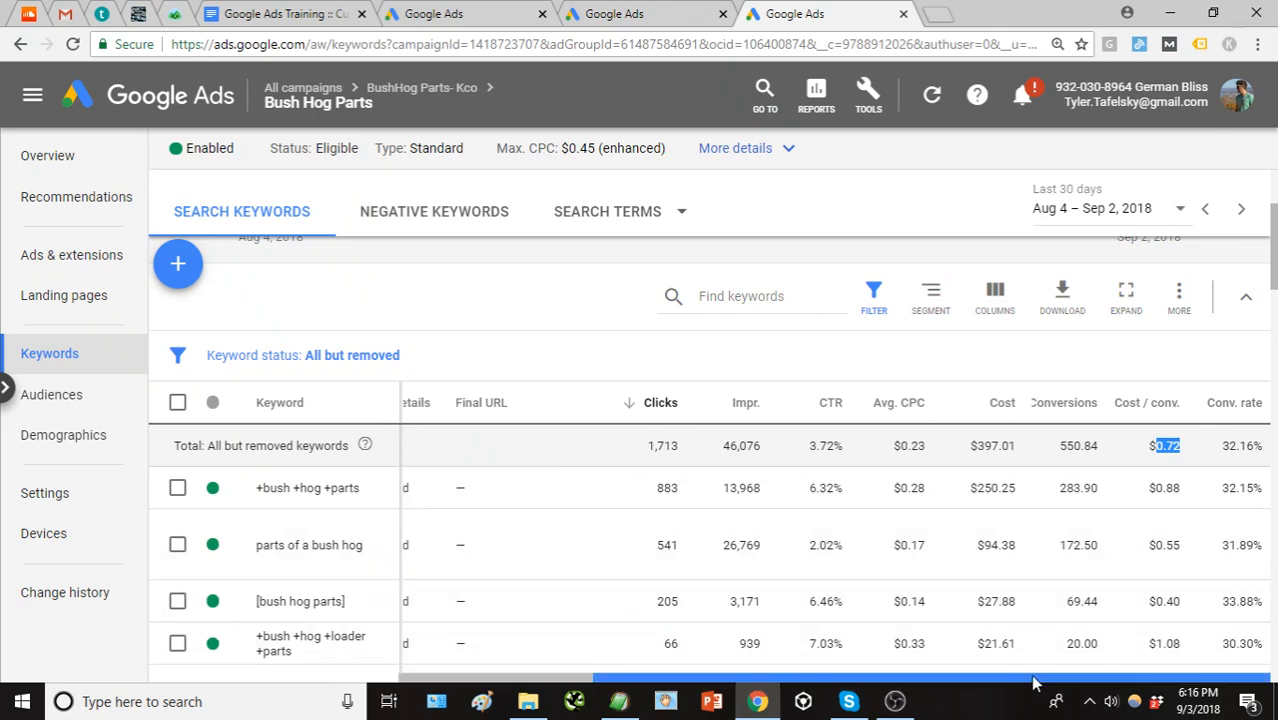
Review the Bush Hog Parts keywords' statuses and maximum CPCs from the highest-click keyword down.
drag(1036, 683, 843, 683)
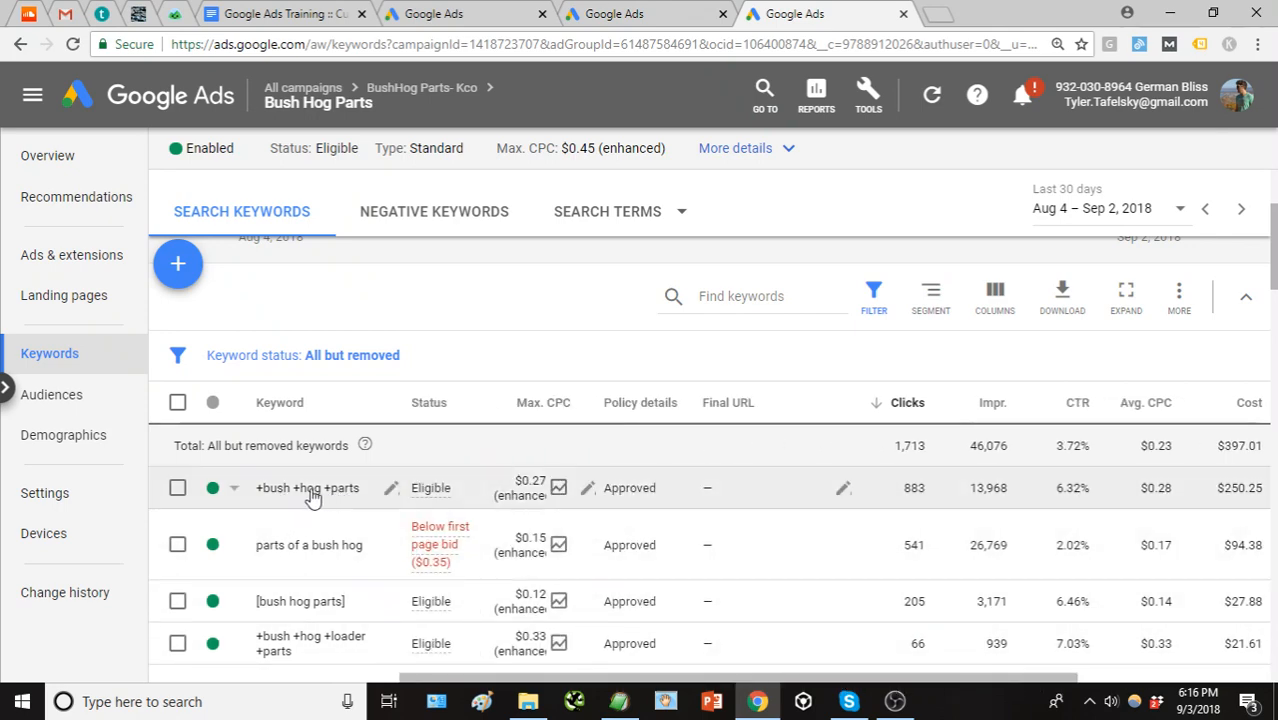
scroll(300, 600, down, 2)
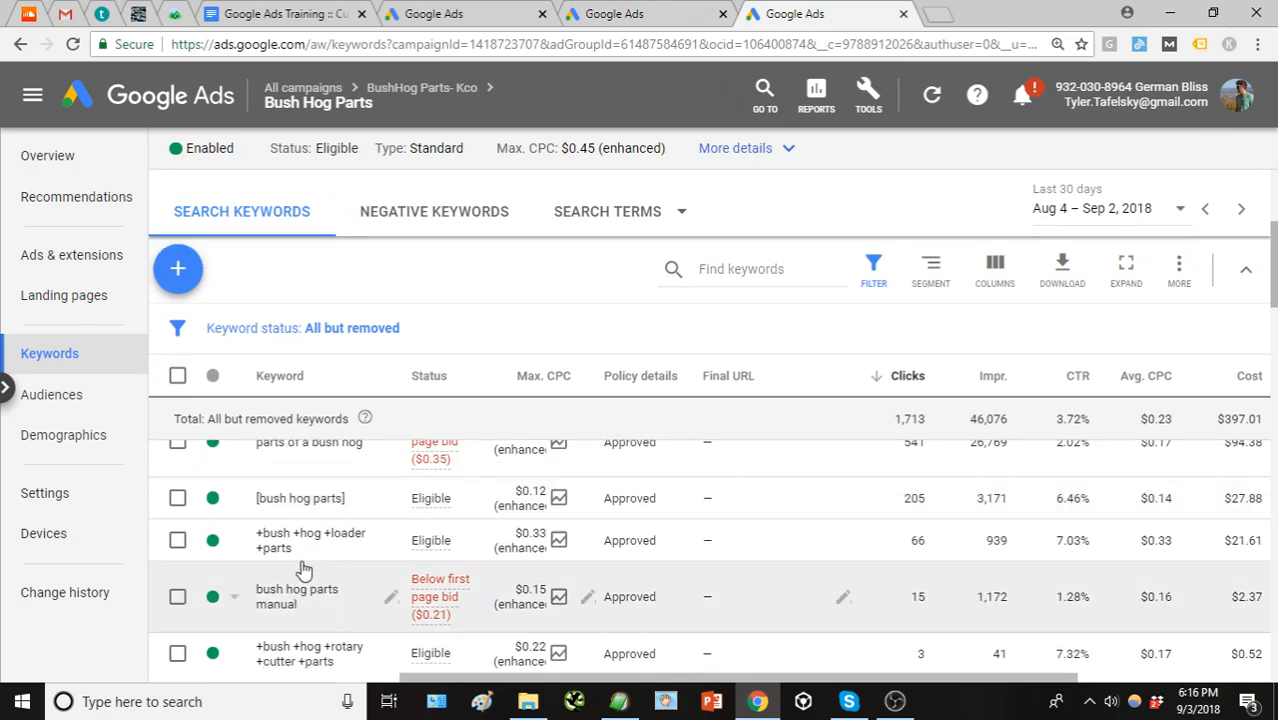
scroll(375, 541, up, 2)
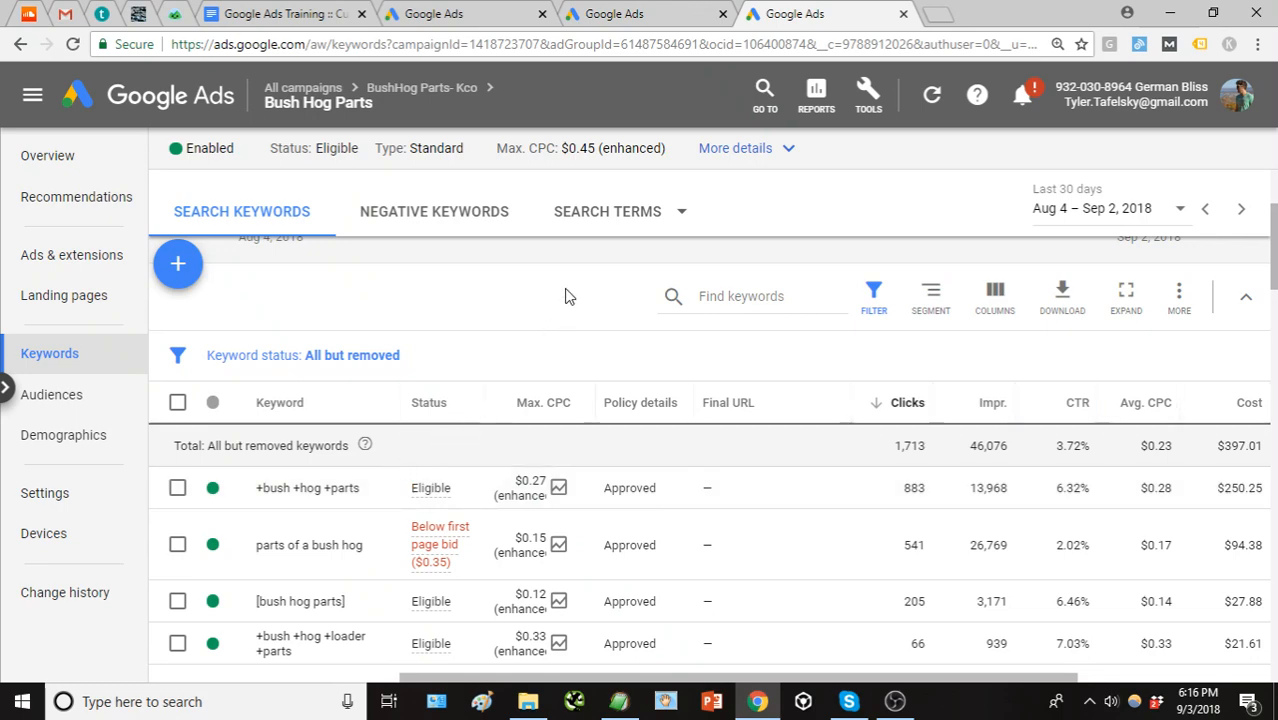
Open the ad group's search terms report and look over the terms with the most clicks.
click(681, 220)
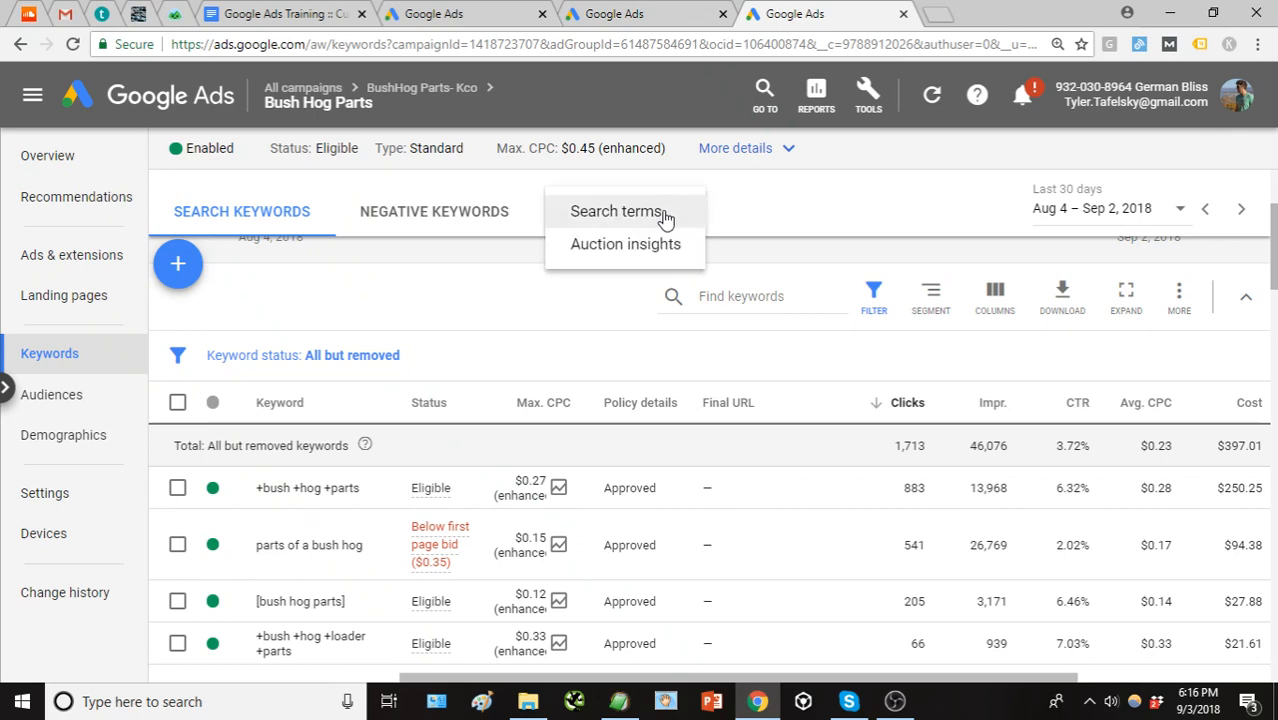
click(661, 216)
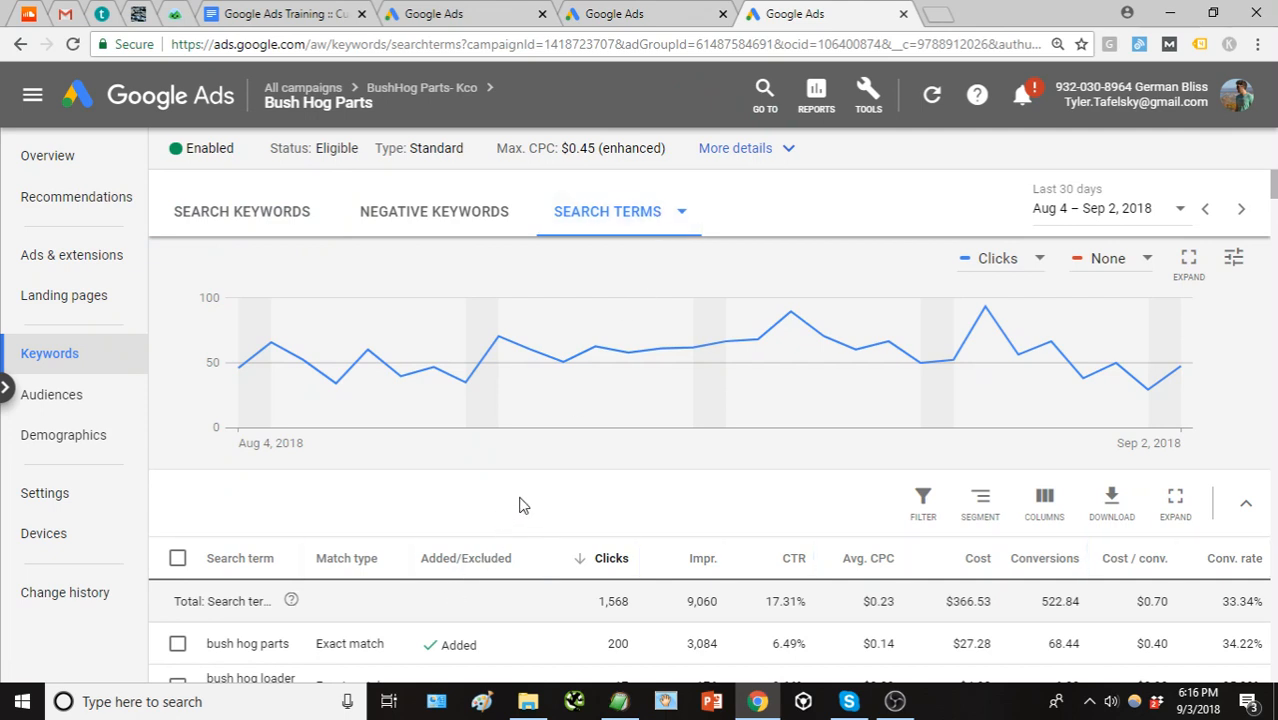
scroll(520, 492, down, 2)
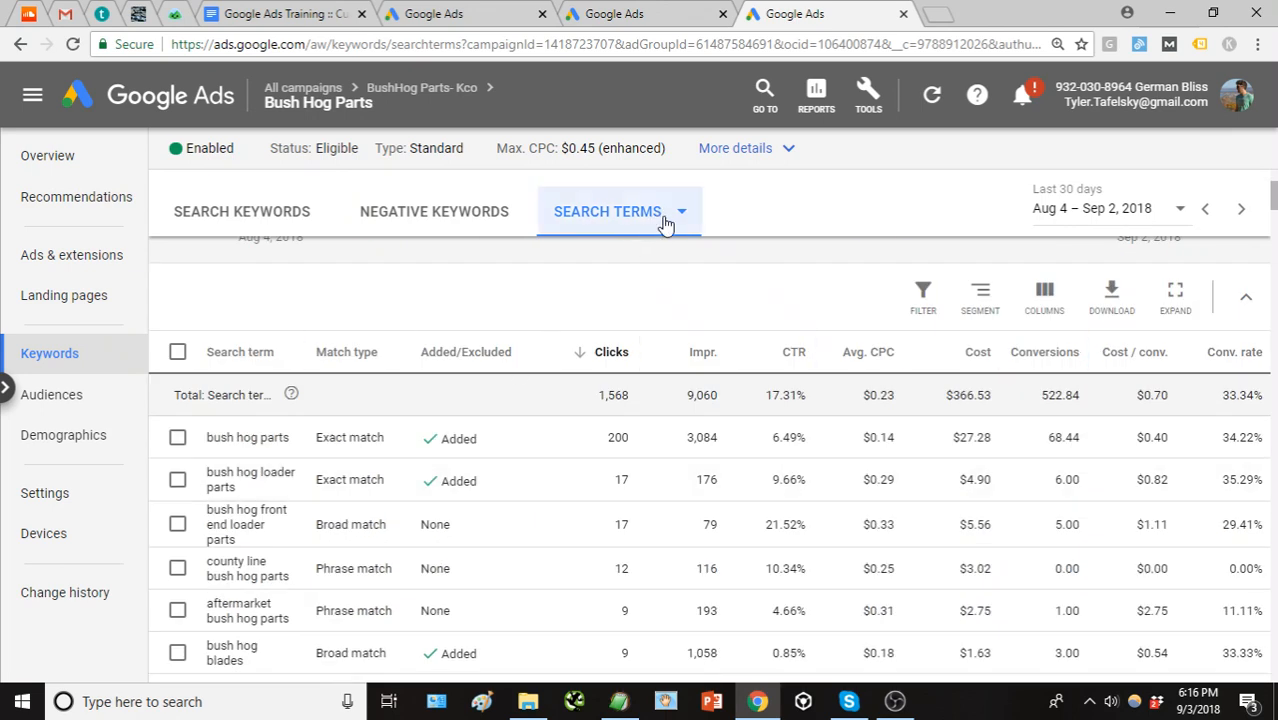
Revisit the ad group's search keywords for comparison, then return to the search terms table.
click(294, 211)
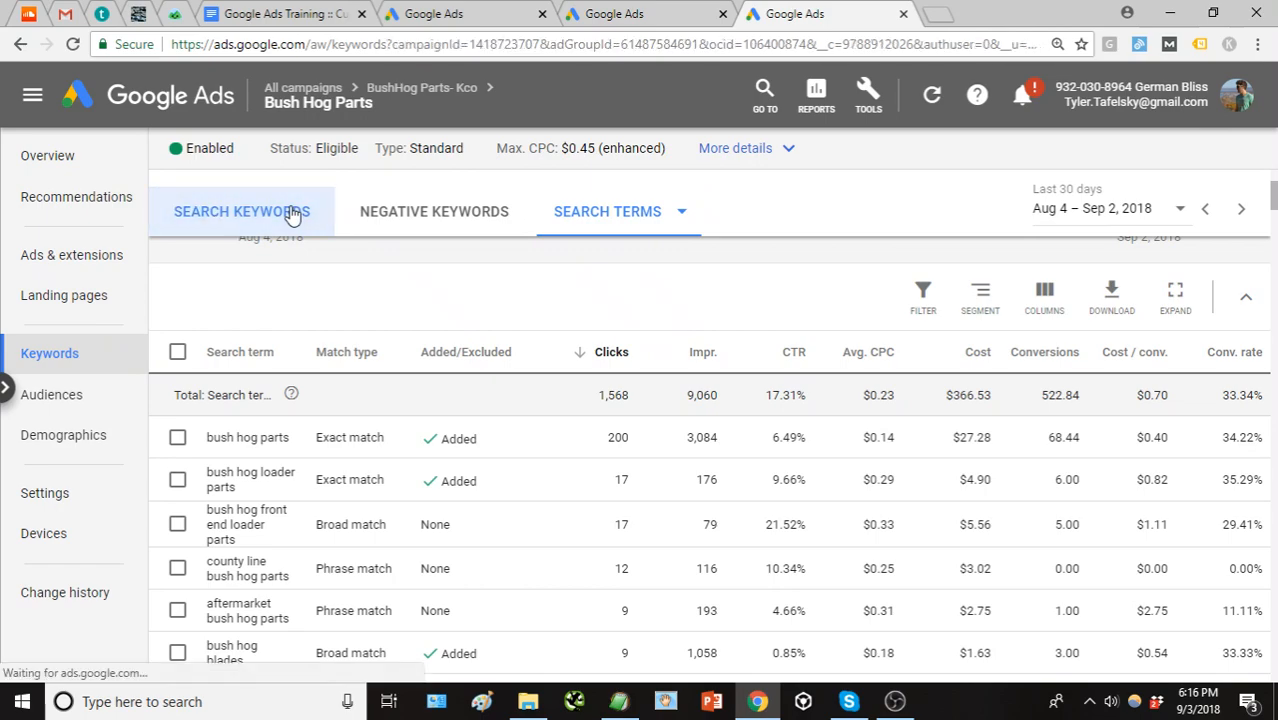
scroll(300, 400, down, 1)
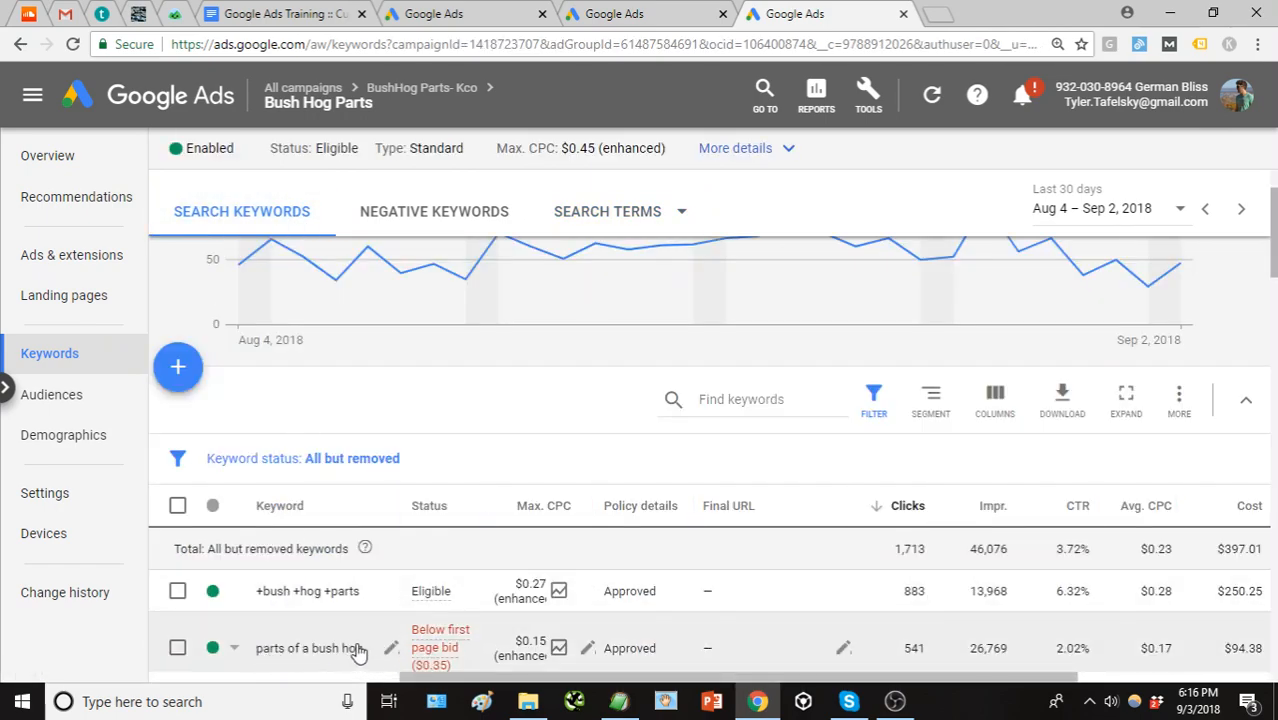
click(622, 220)
click(615, 221)
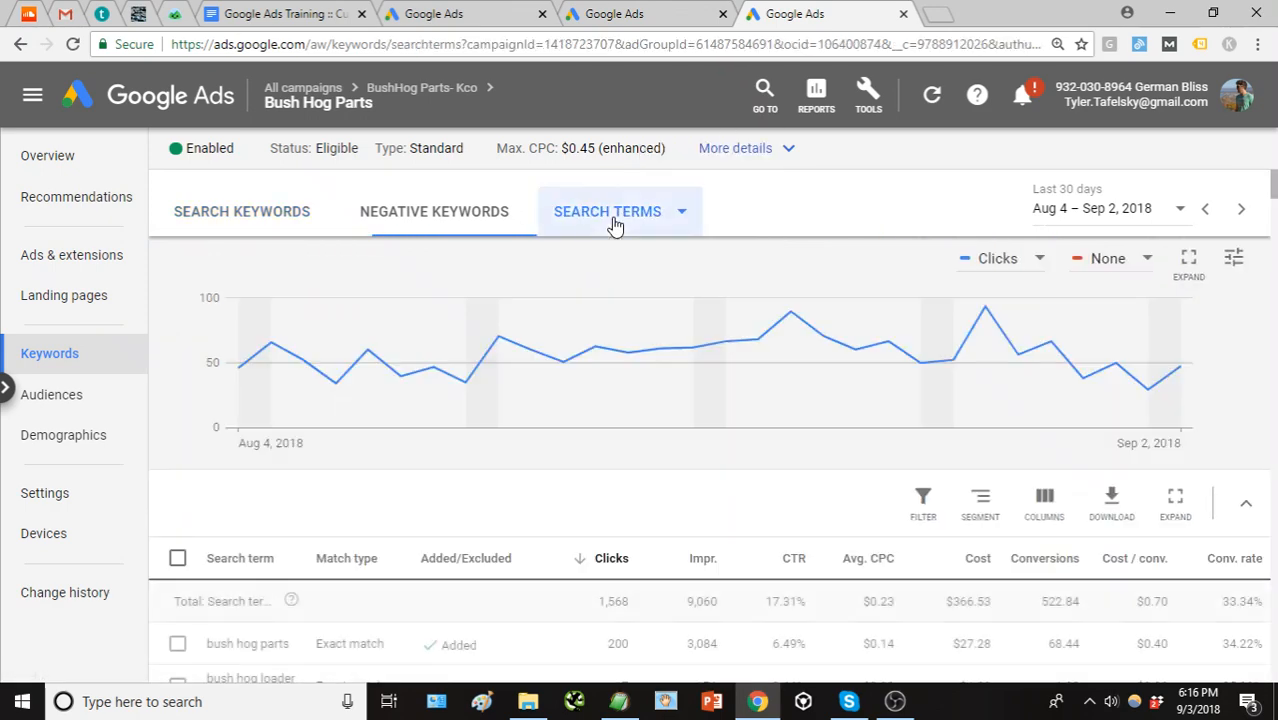
scroll(591, 379, down, 1)
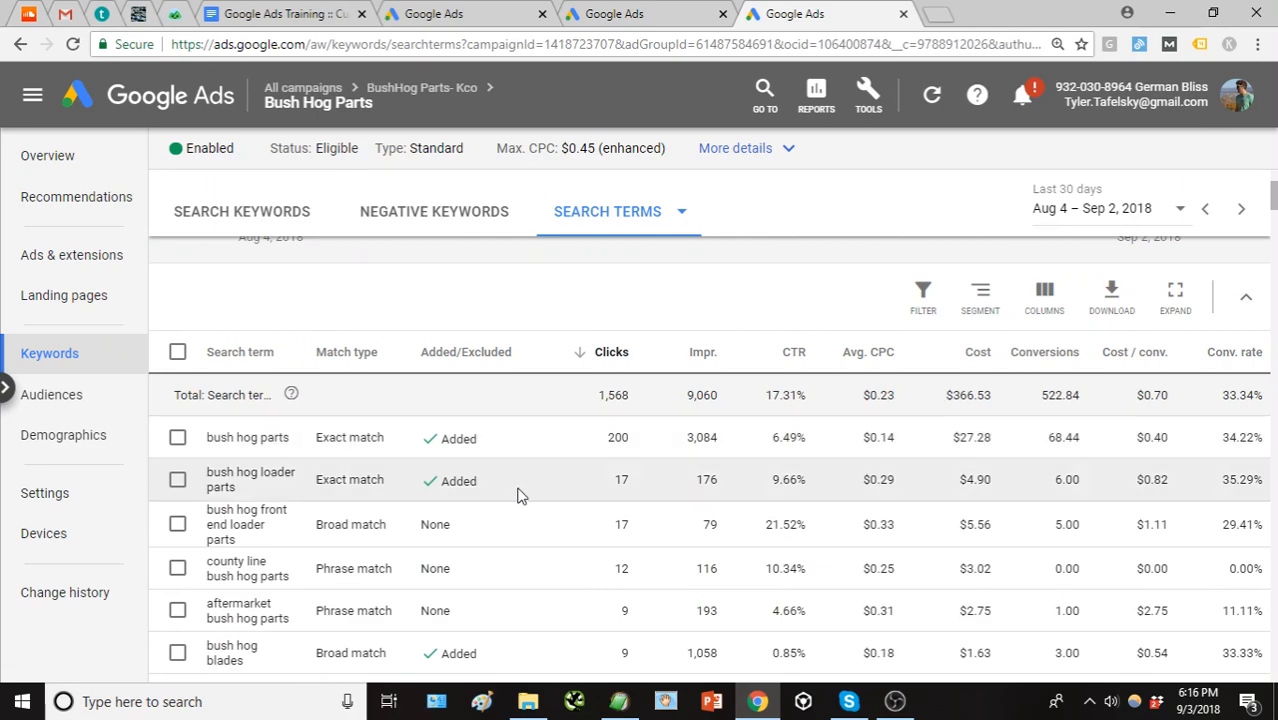
Examine the top search terms, checking the match type and added status of "bush hog blades".
scroll(519, 495, down, 1)
scroll(490, 483, up, 1)
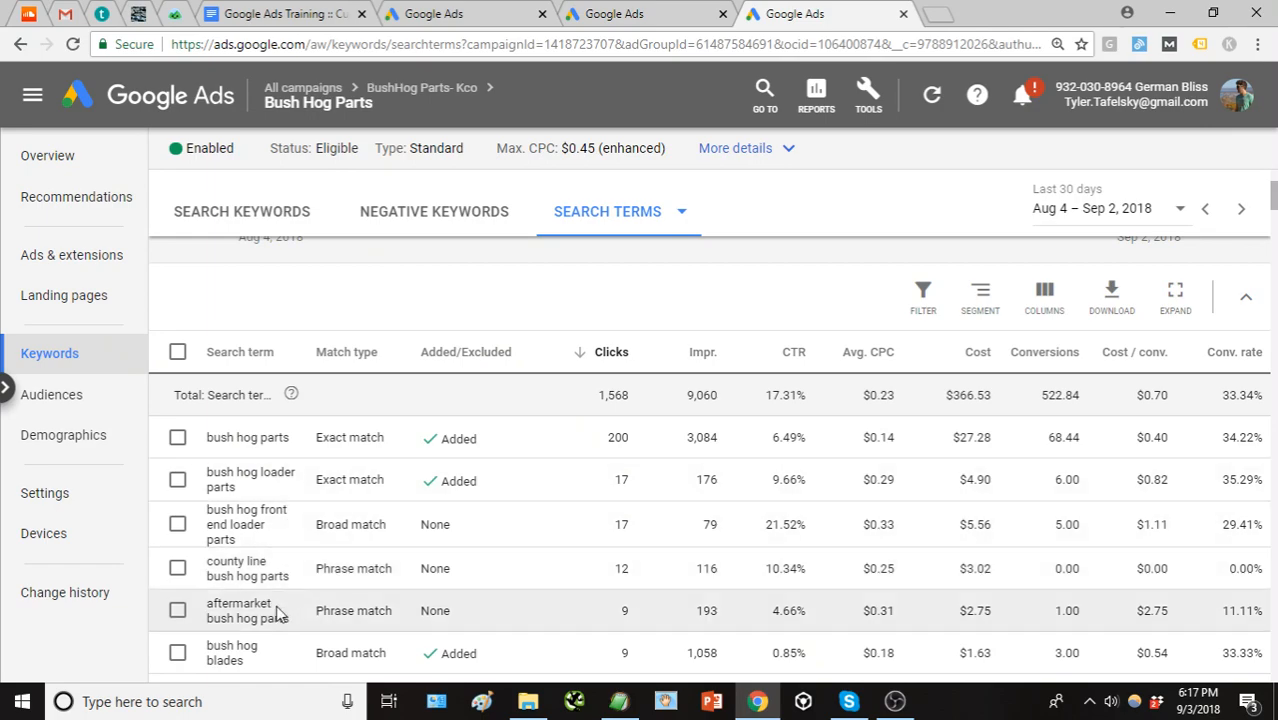
scroll(280, 612, down, 1)
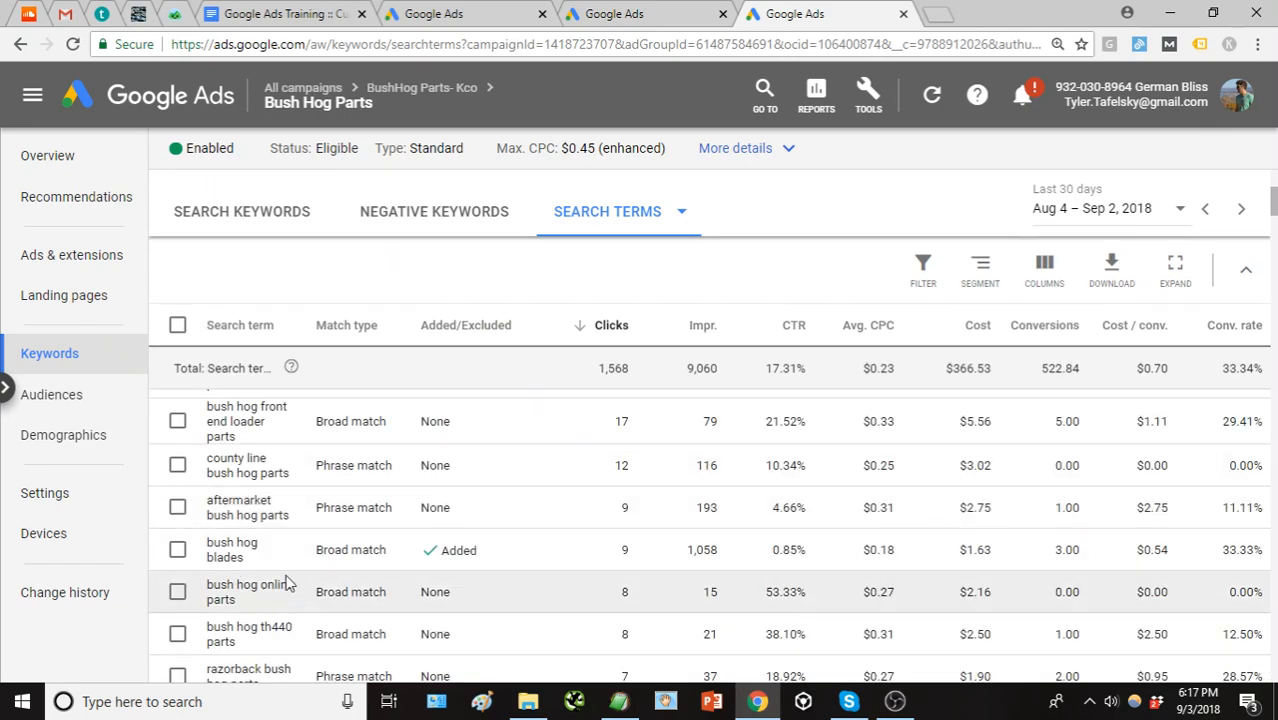
drag(250, 563, 212, 540)
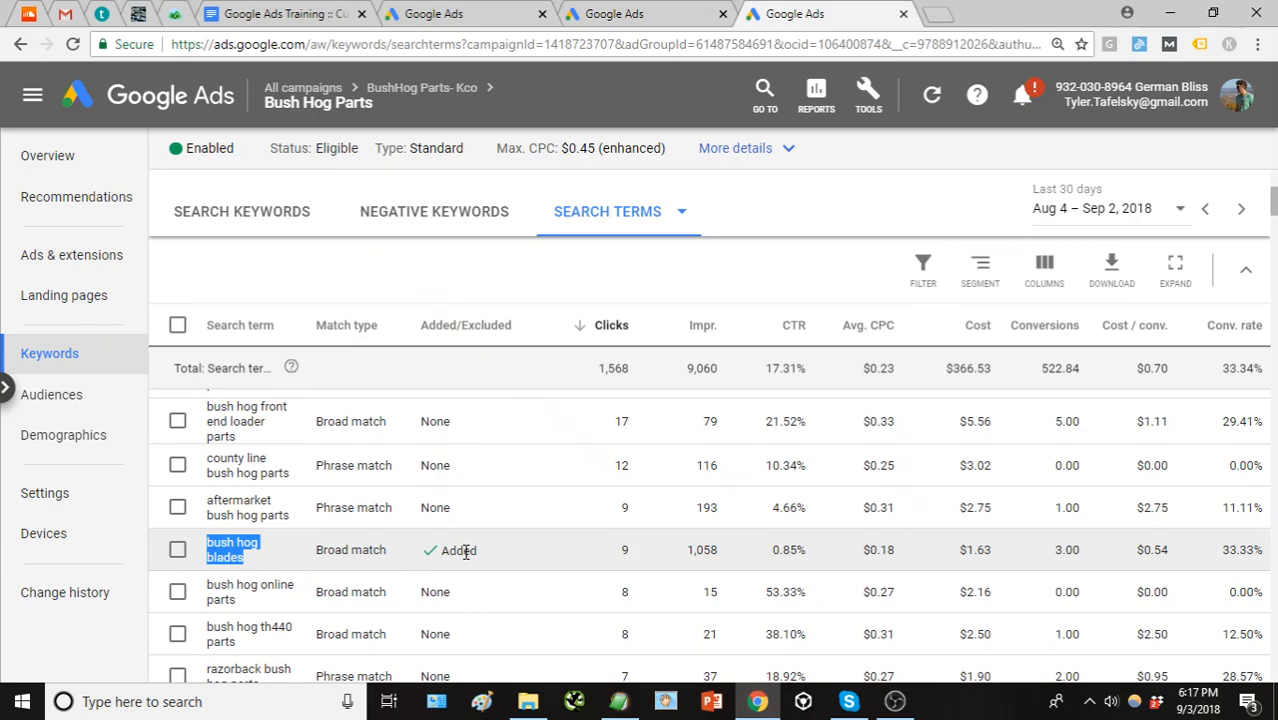
click(236, 560)
double_click(232, 555)
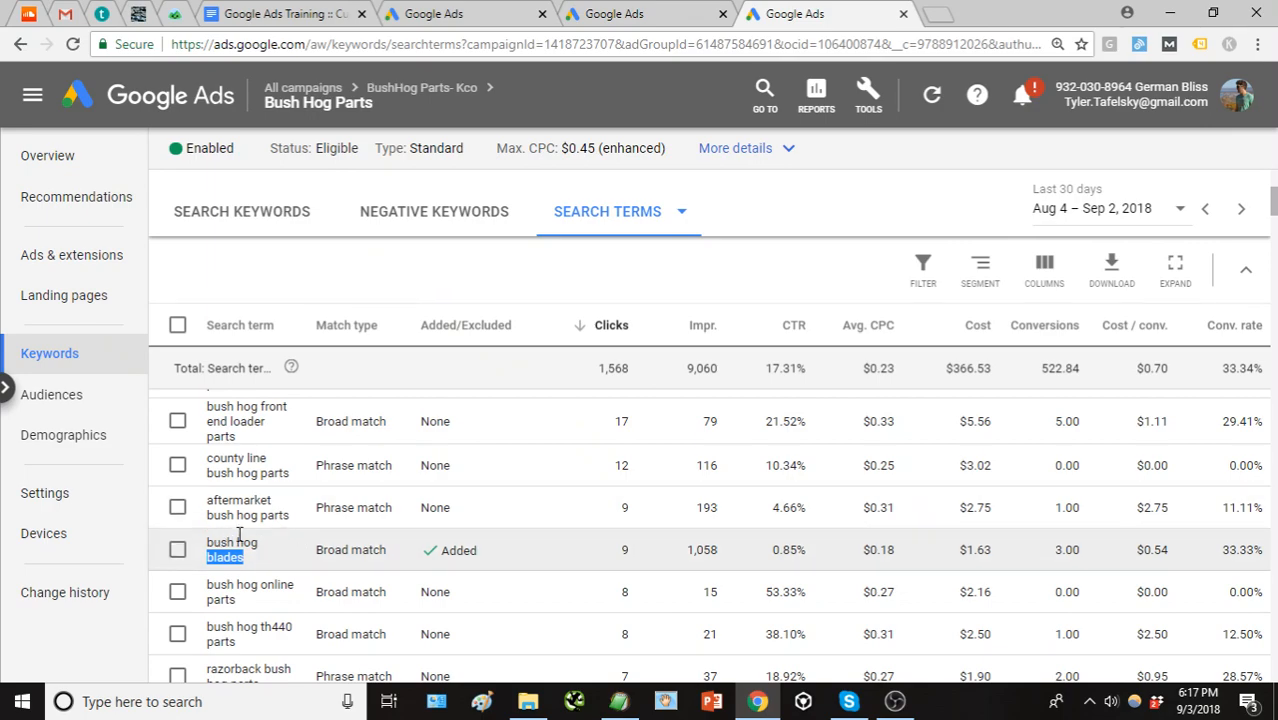
click(258, 562)
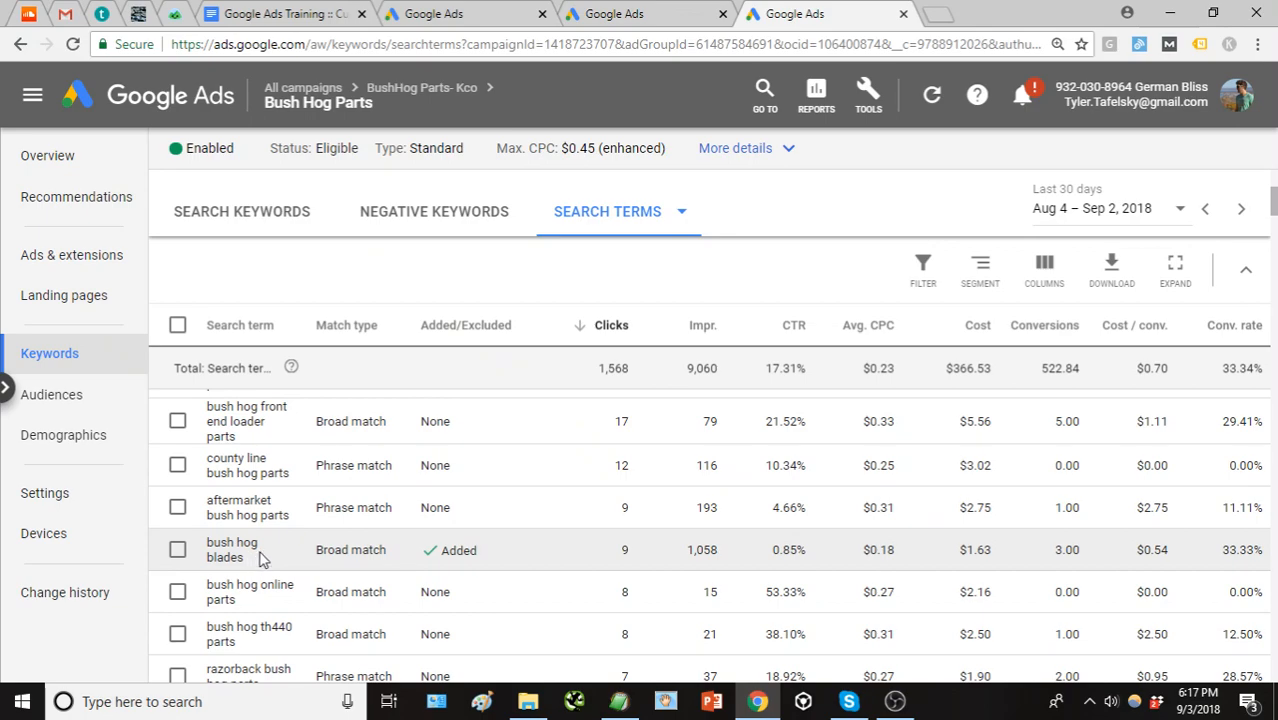
Read further down the search terms and inspect the match type and performance of "german bliss parts".
scroll(265, 556, down, 1)
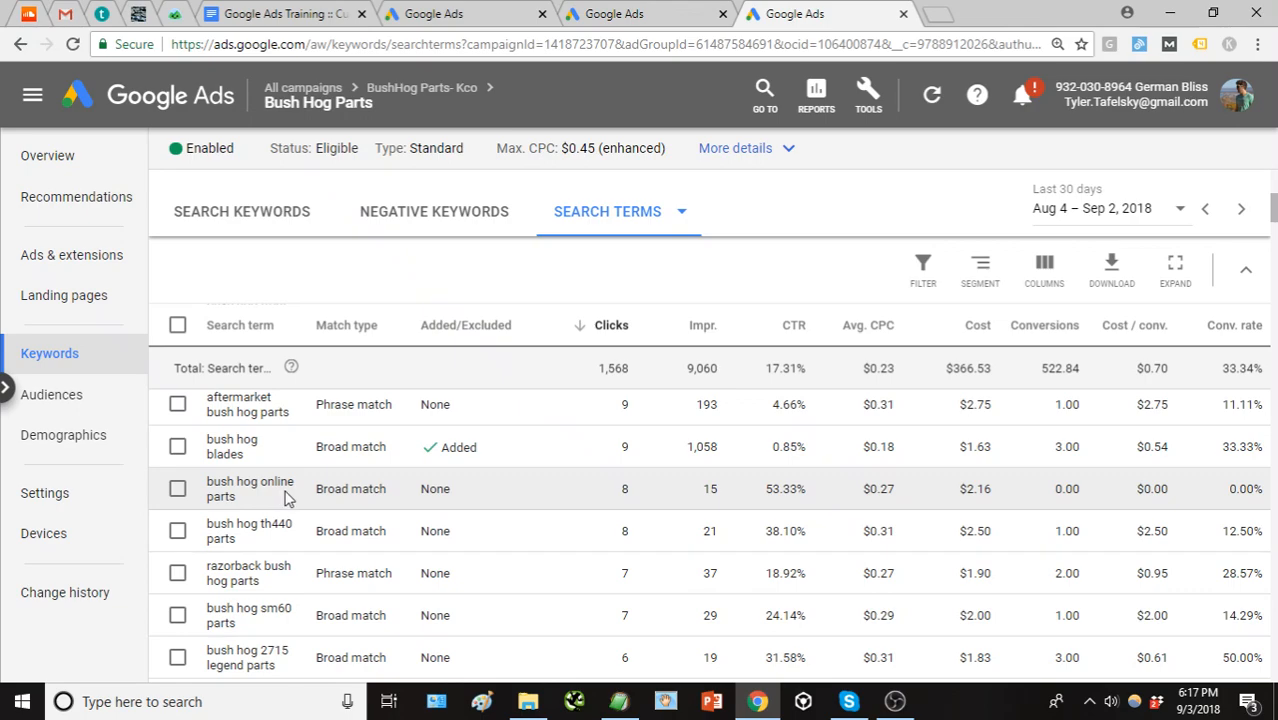
scroll(288, 500, down, 1)
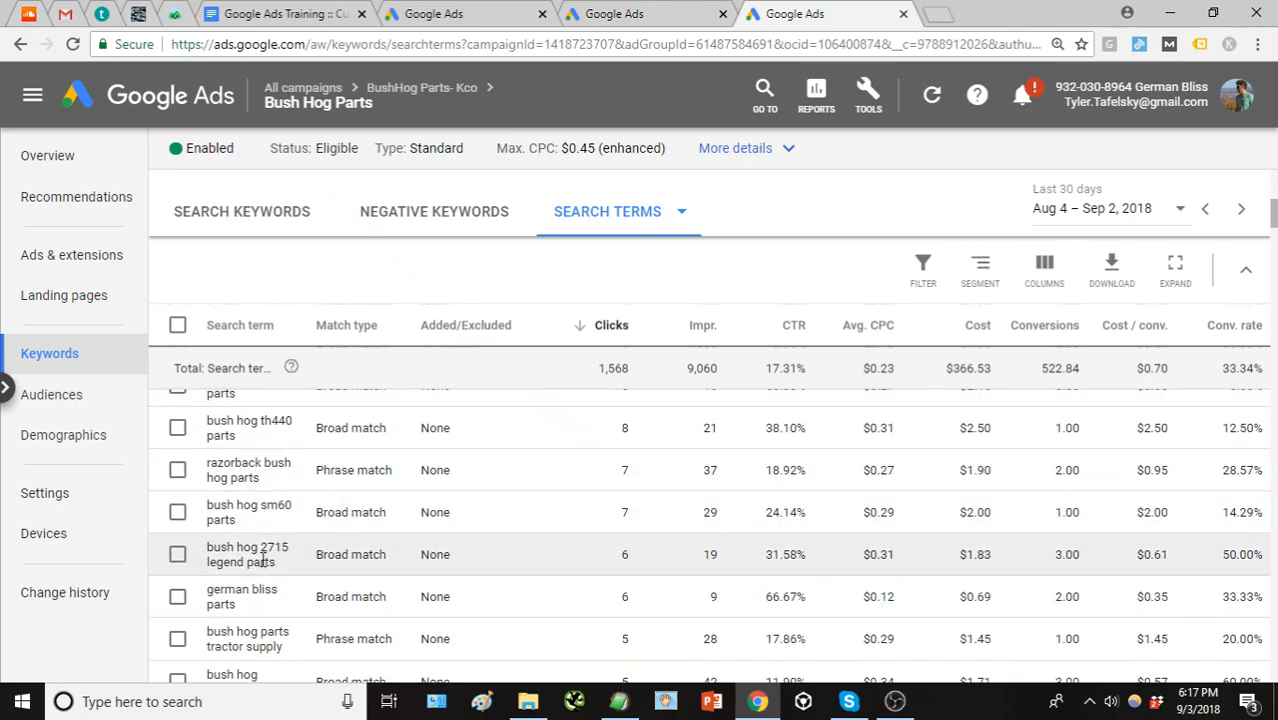
drag(241, 605, 207, 591)
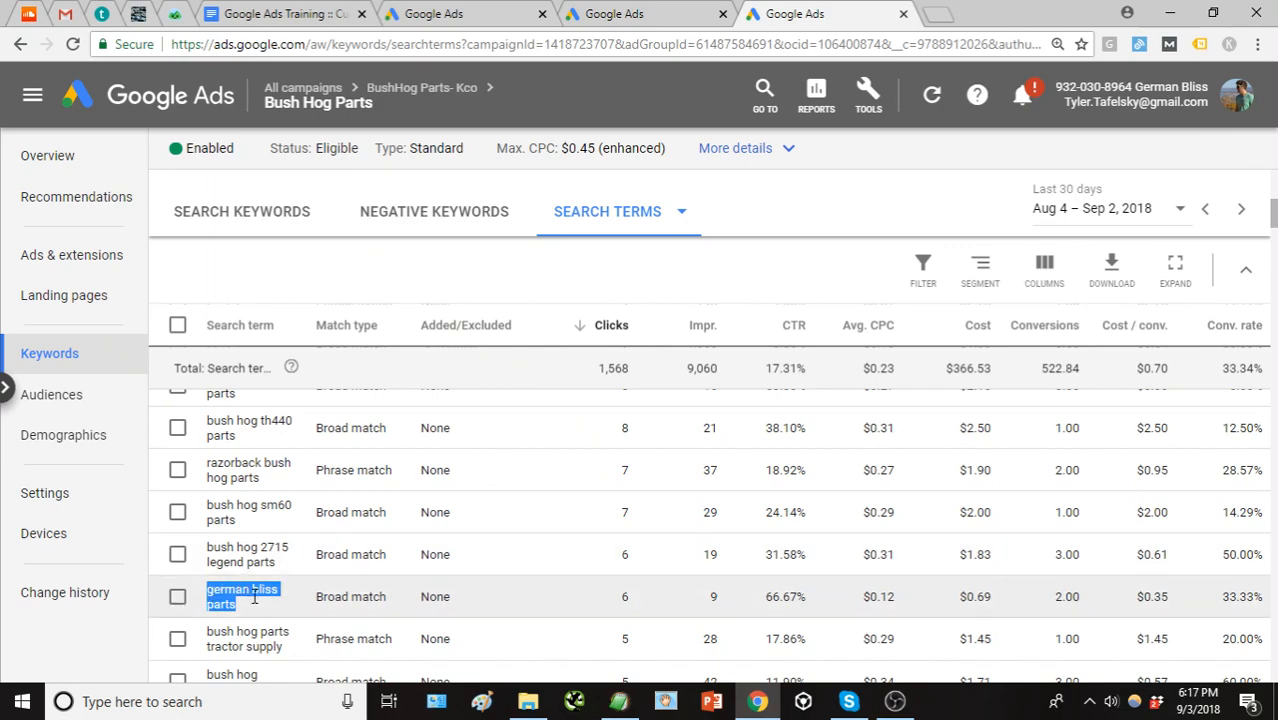
scroll(260, 605, down, 1)
click(236, 507)
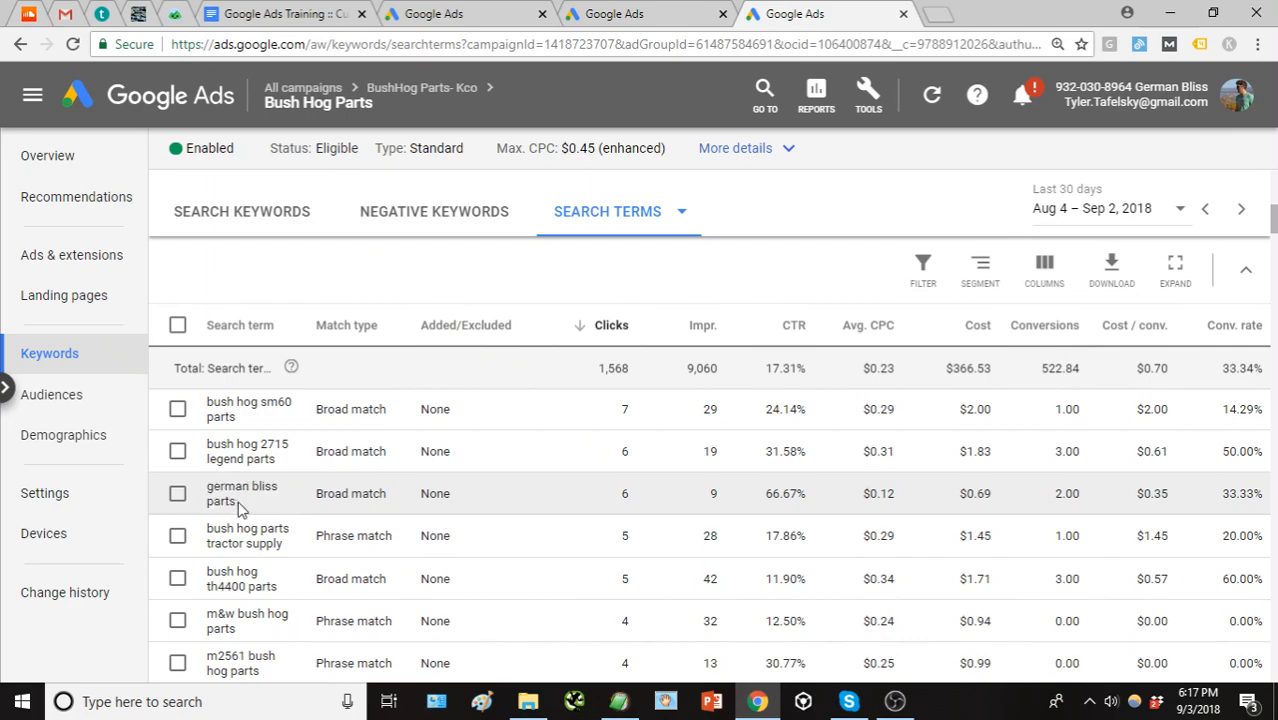
Check the lower-click search terms, focusing on the conversions of "massey ferguson 1051 bush hog parts".
scroll(240, 512, down, 1)
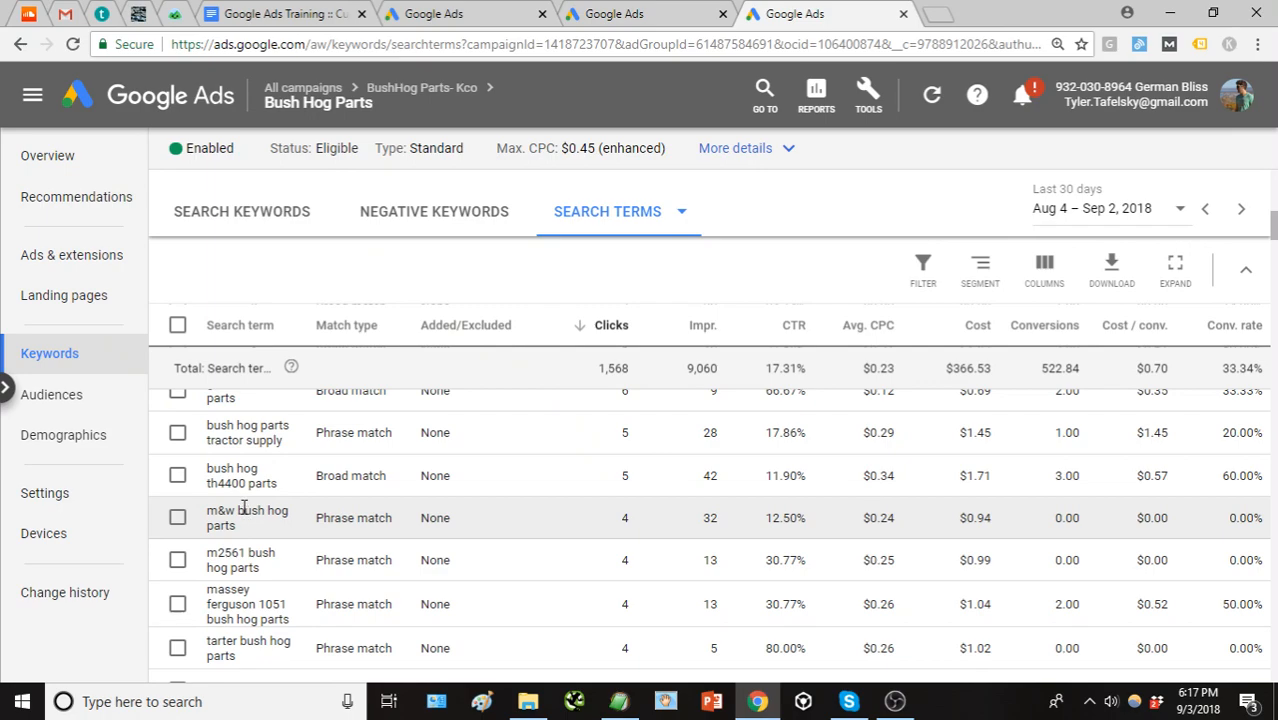
scroll(243, 507, down, 1)
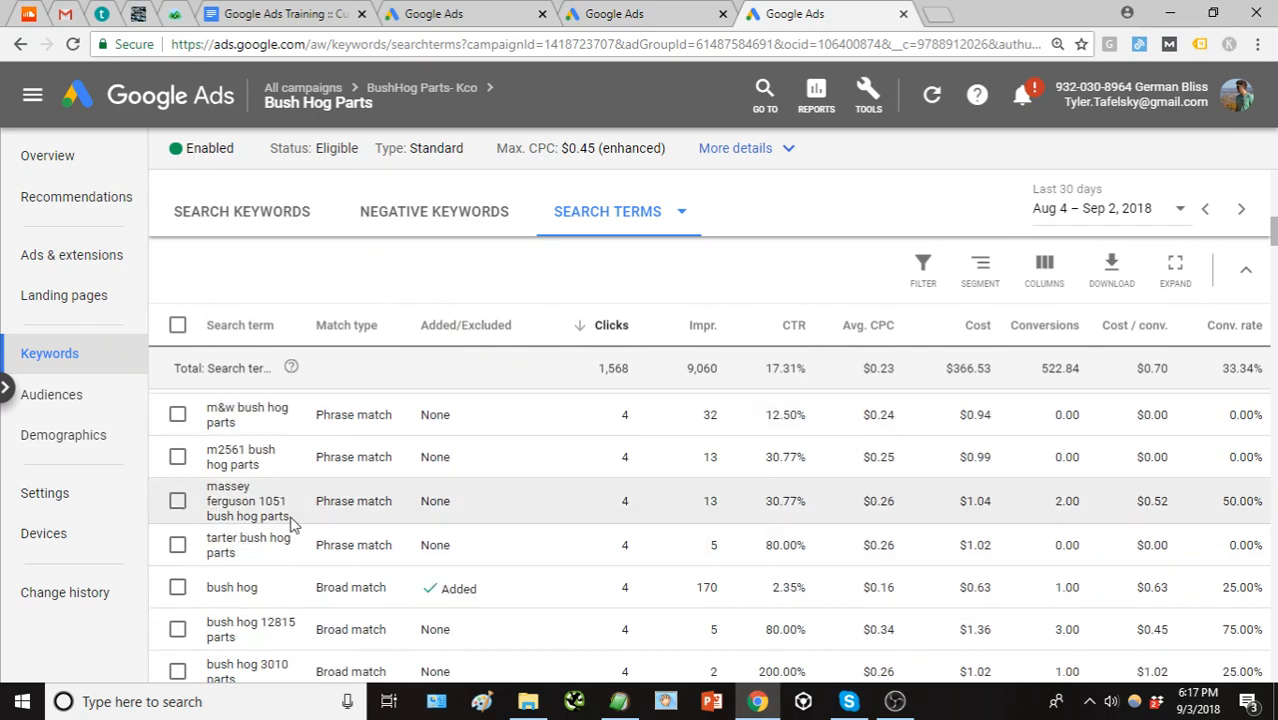
drag(287, 517, 212, 501)
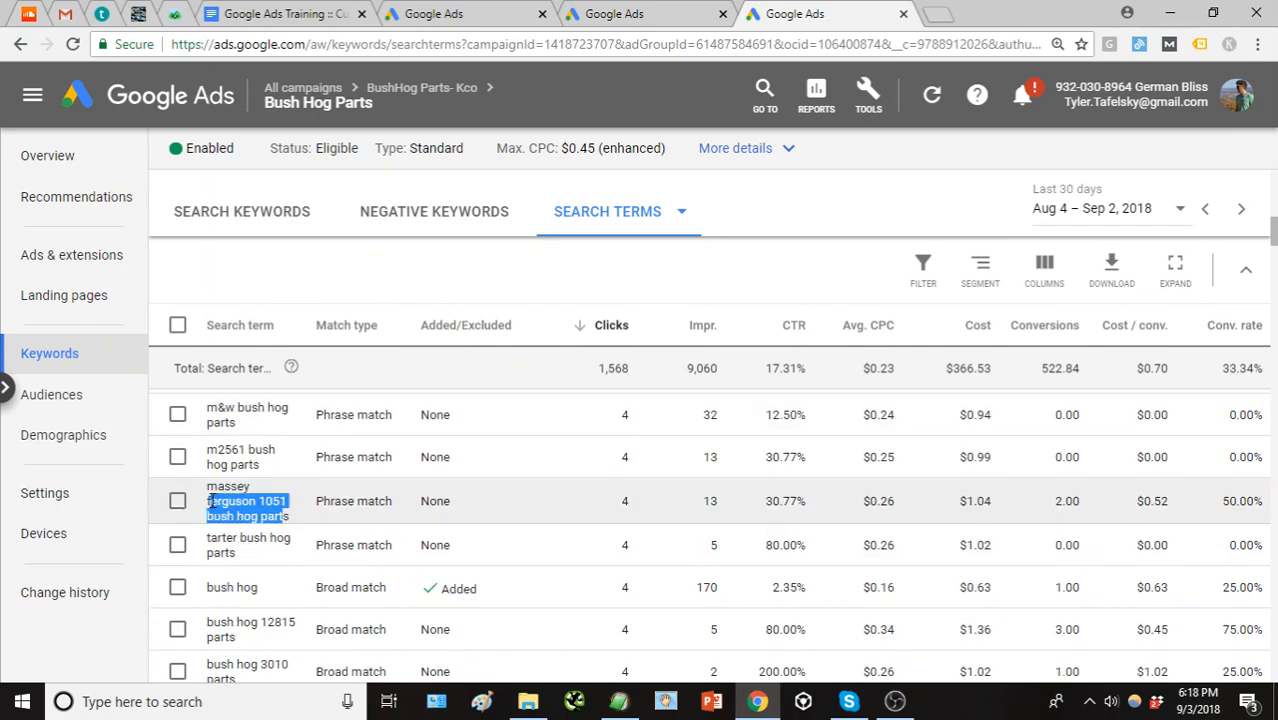
click(257, 511)
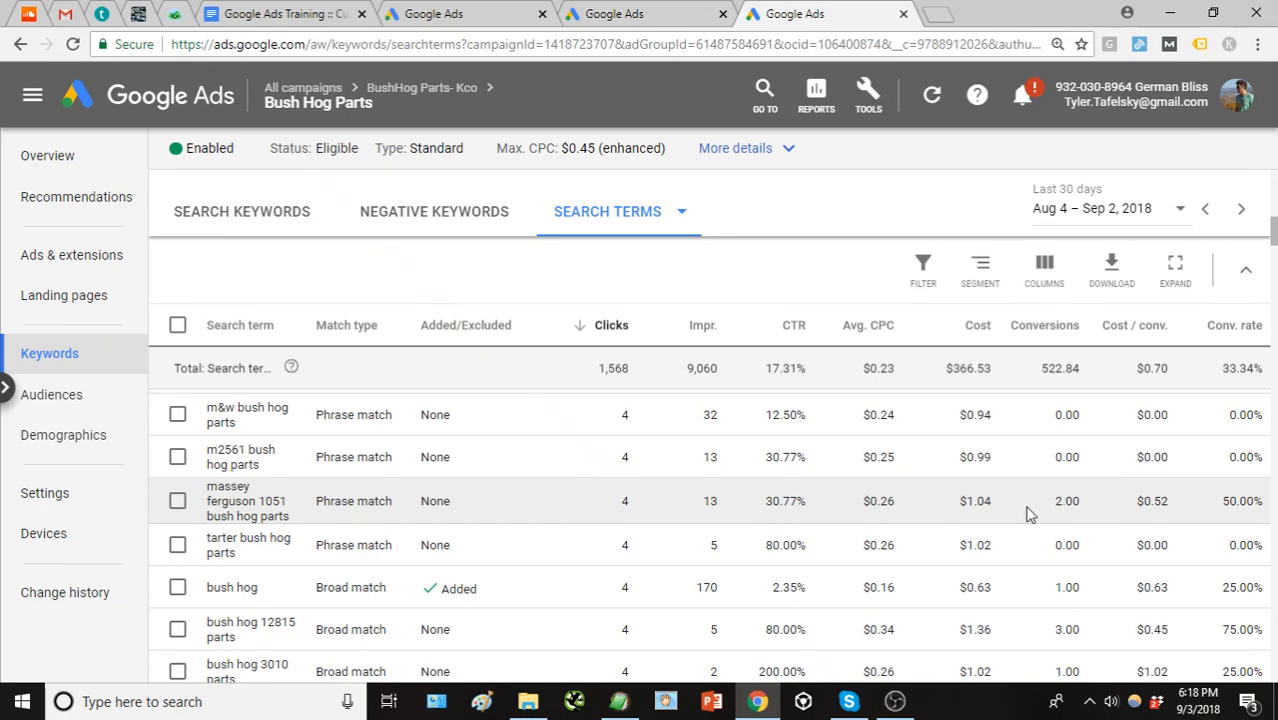
scroll(331, 525, down, 1)
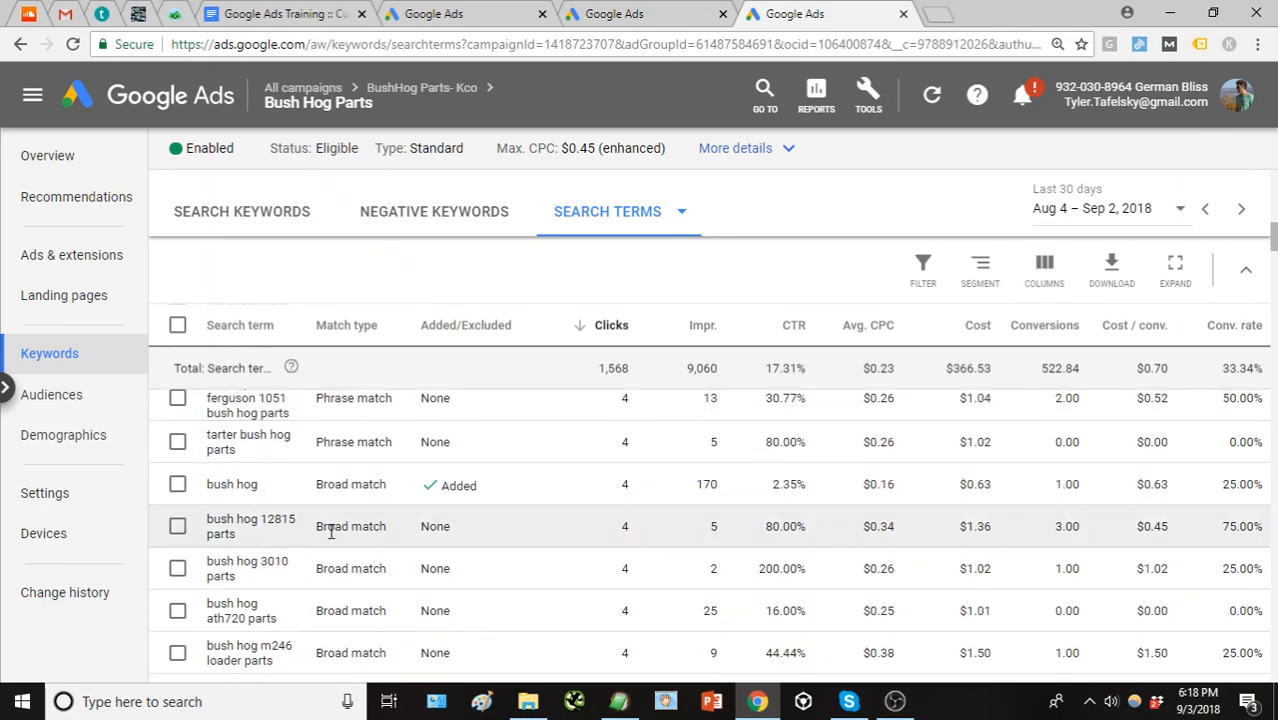